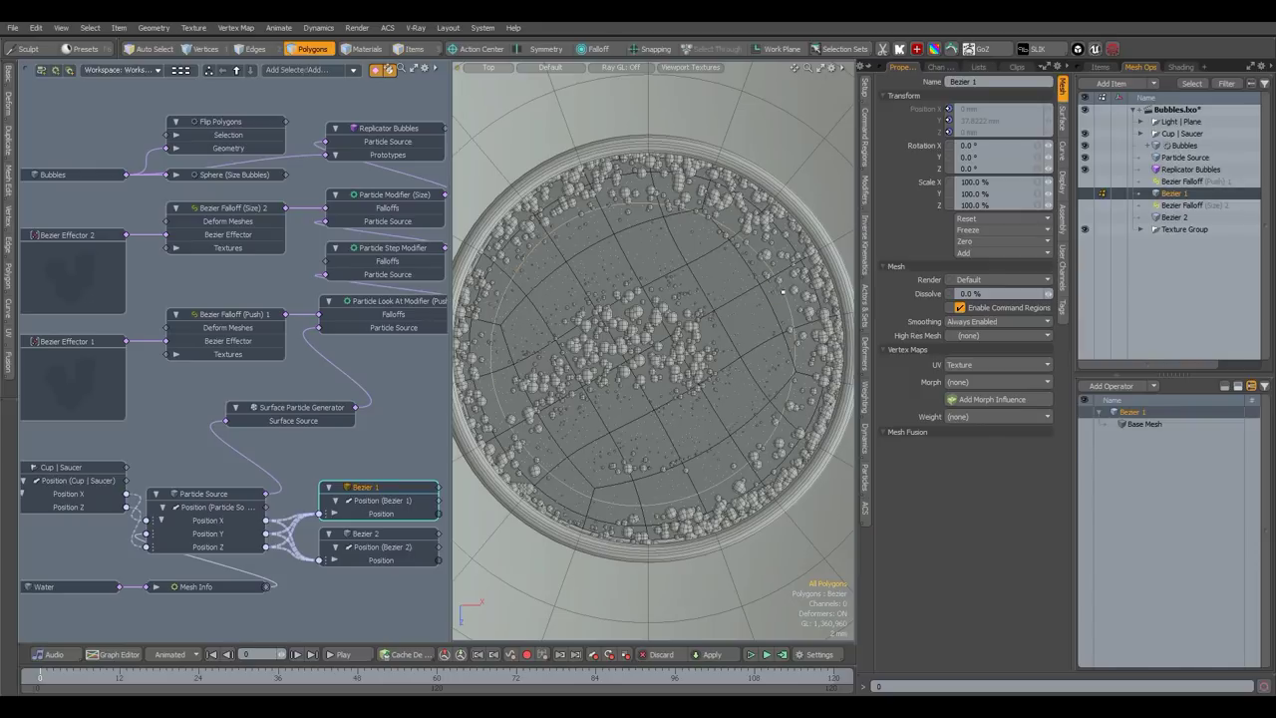
# - Try a push of 10 mm on the Particle Look At Modifier (Push), and set it back to 3 mm
pyautogui.click(783, 292)
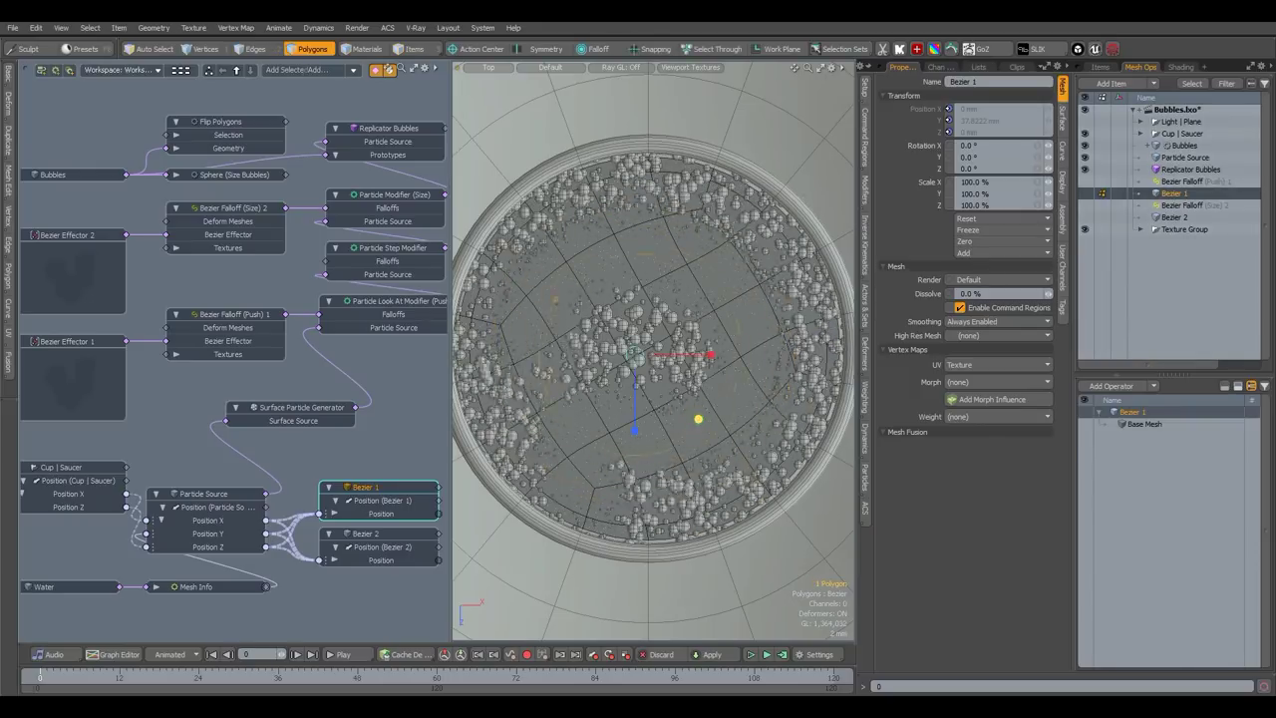
pyautogui.click(419, 309)
pyautogui.click(864, 486)
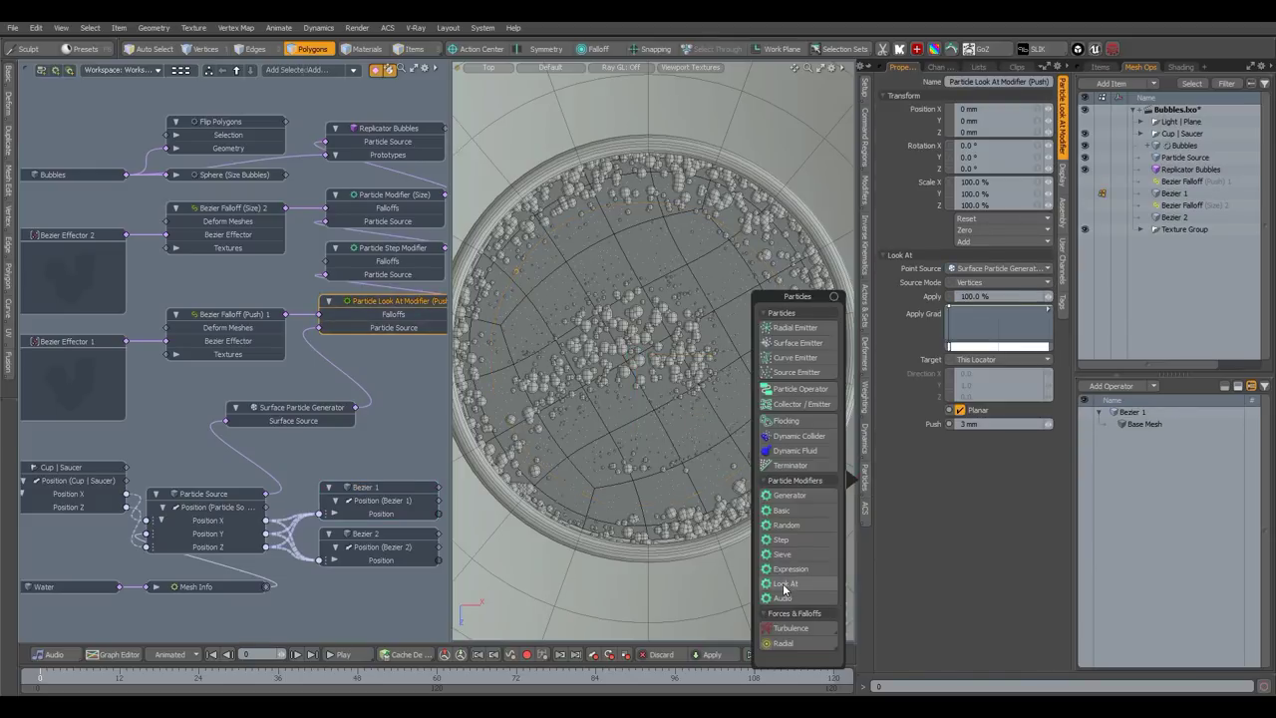
pyautogui.click(989, 423)
pyautogui.write('10')
pyautogui.press('Return')
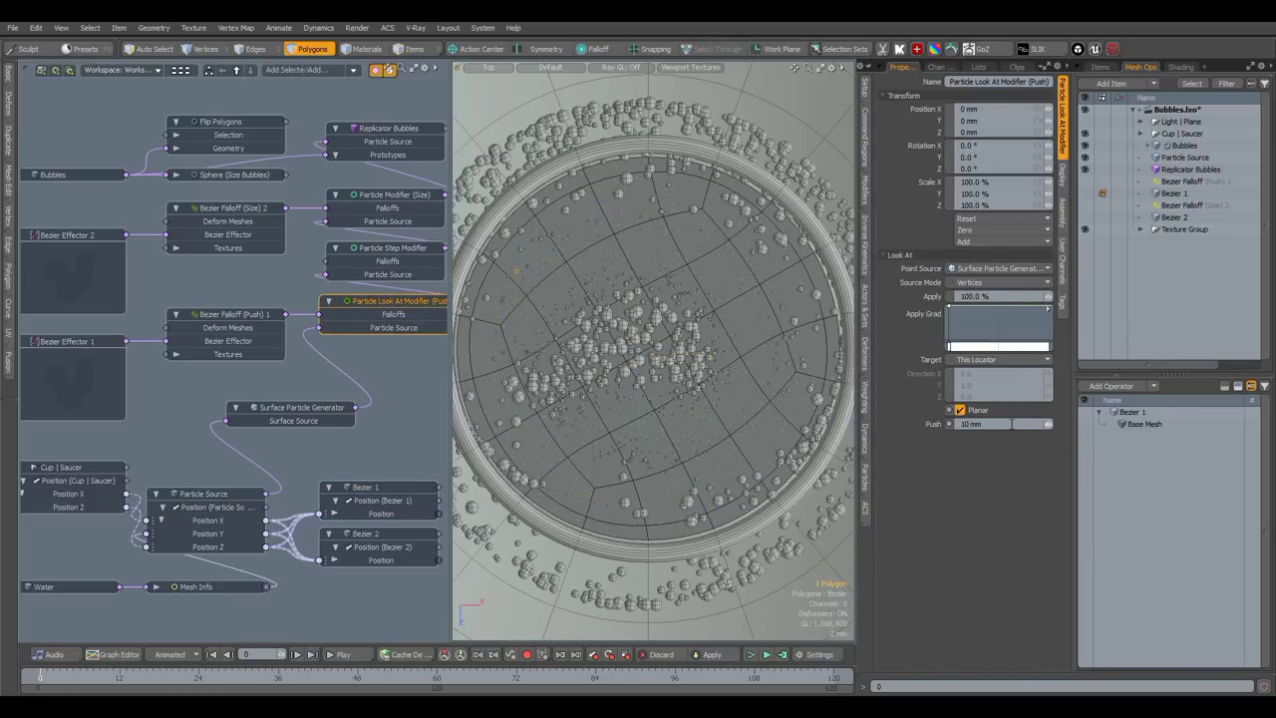
pyautogui.click(995, 425)
pyautogui.write('3')
pyautogui.press('Return')
# - Try a different range on Bezier Falloff (Push) 1 and undo the change
pyautogui.click(228, 314)
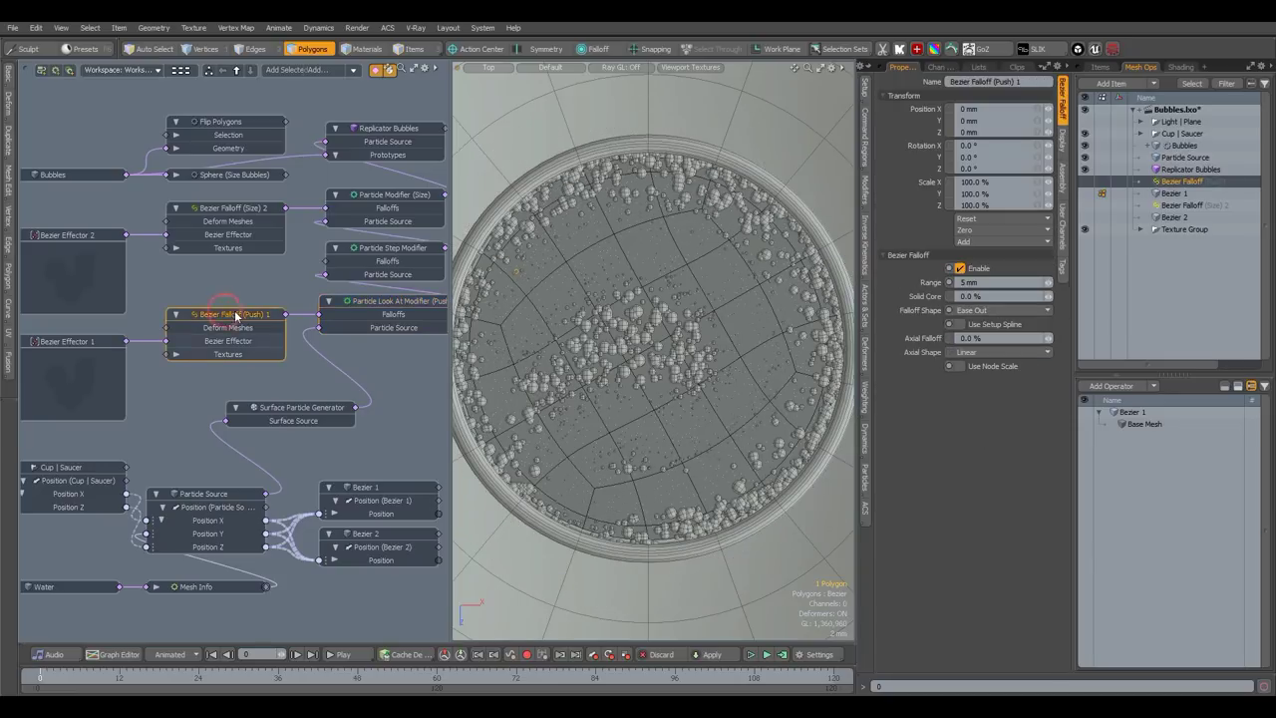
pyautogui.moveTo(1049, 282); pyautogui.dragTo(1053, 282)
pyautogui.hotkey('ctrl', 'z')
# - Make Bezier Falloff (Push) 1 visible in a perspective view, try another range on it and undo the change
pyautogui.click(1085, 181)
pyautogui.hotkey('ctrl', 'space')
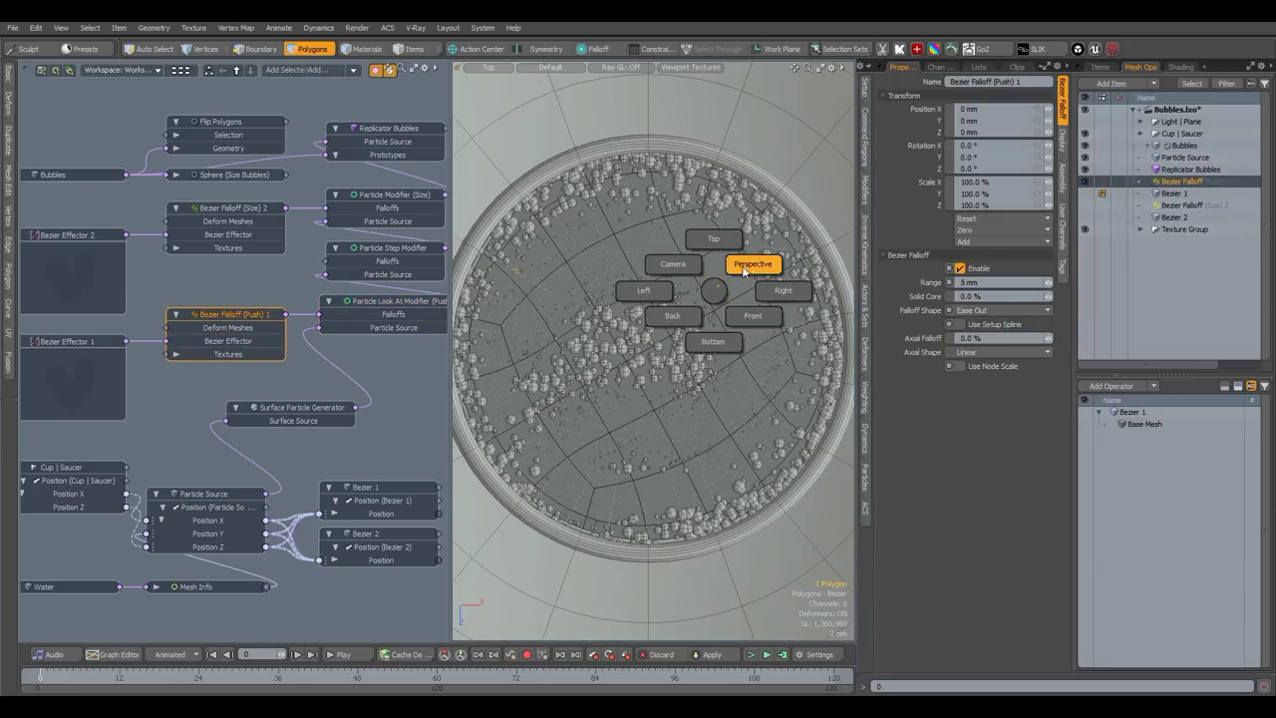
pyautogui.click(754, 265)
pyautogui.press('5')
pyautogui.scroll(4, 714, 269)
pyautogui.moveTo(1048, 282); pyautogui.dragTo(1044, 282)
pyautogui.hotkey('ctrl', 'z')
pyautogui.keyDown('alt'); pyautogui.moveTo(728, 317); pyautogui.dragTo(715, 375); pyautogui.keyUp('alt')
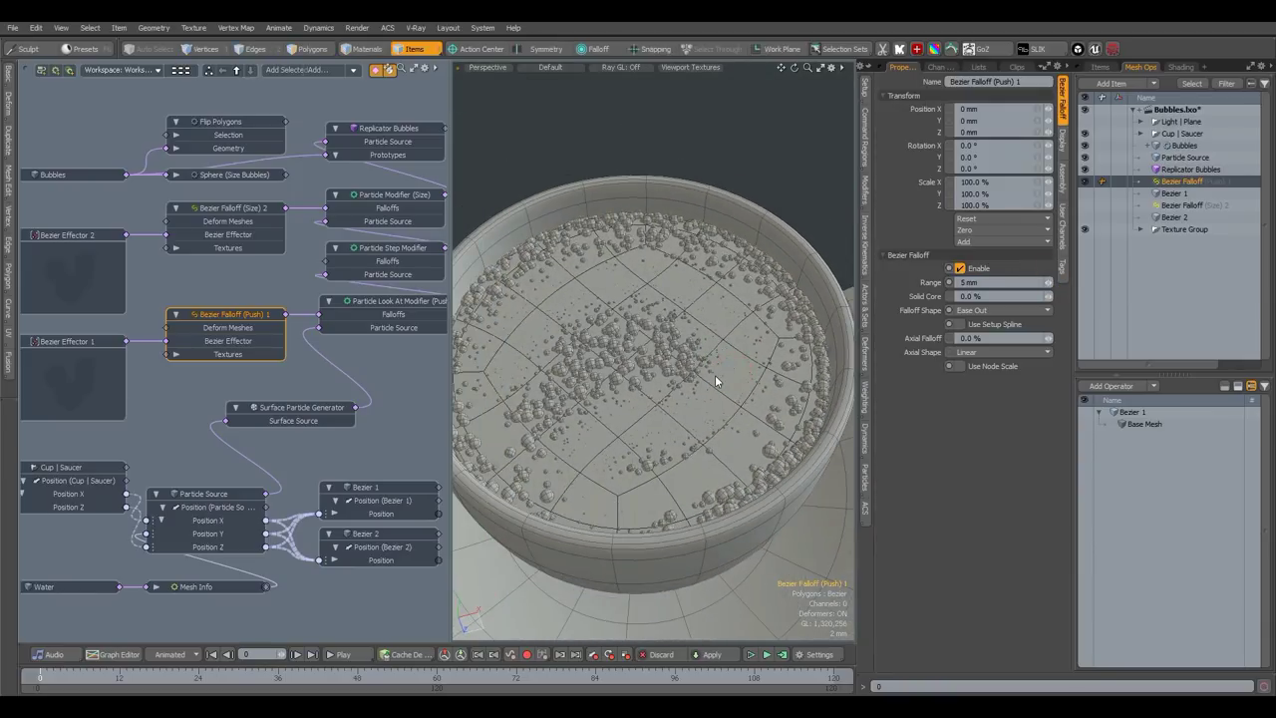
# - Try moving the Bezier 2 curve in the top view to reposition the small bubbles, undoing each move
pyautogui.press('3')
pyautogui.click(1162, 216)
pyautogui.hotkey('ctrl', 'space')
pyautogui.click(650, 313)
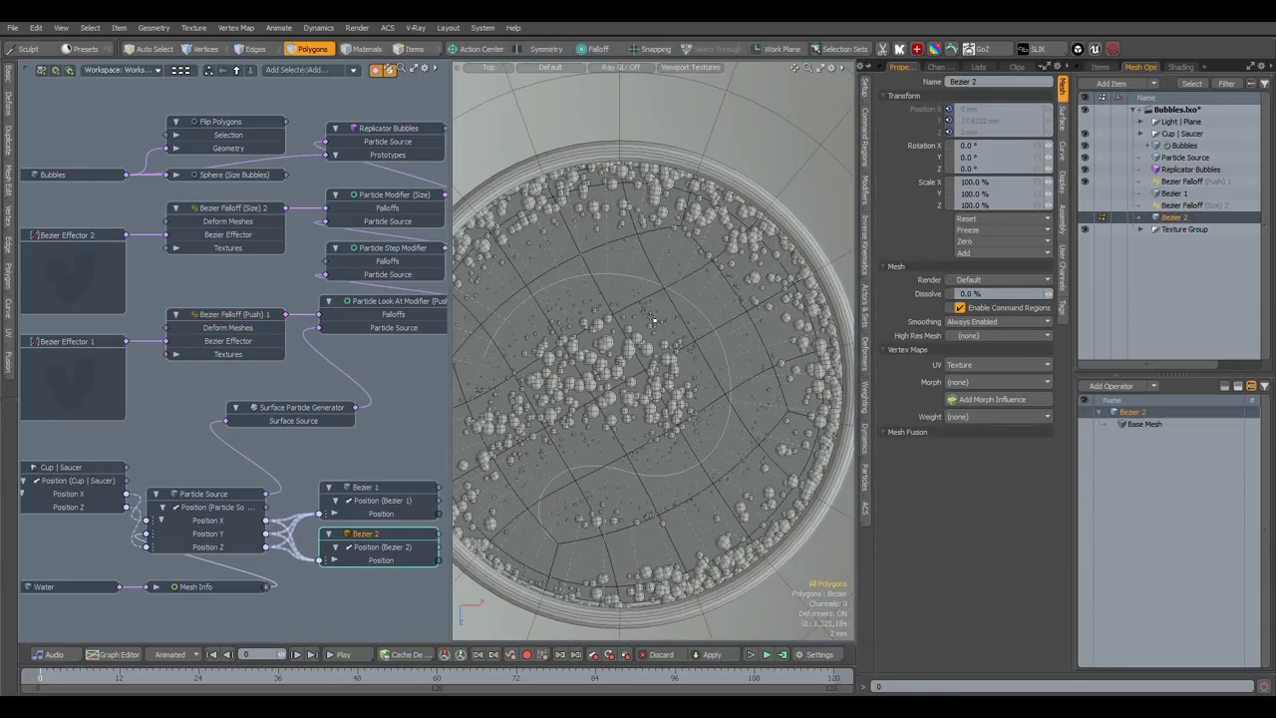
pyautogui.scroll(-1, 695, 353)
pyautogui.keyDown('alt'); pyautogui.moveTo(673, 361); pyautogui.dragTo(687, 257); pyautogui.keyUp('alt')
pyautogui.hotkey('ctrl', 'z')
pyautogui.moveTo(655, 436); pyautogui.dragTo(644, 373)
pyautogui.hotkey('ctrl', 'z')
pyautogui.press('w')
pyautogui.moveTo(714, 424); pyautogui.dragTo(716, 424)
pyautogui.hotkey('ctrl', 'z')
# - Try out the scale setting of the Particle Modifier (Size)
pyautogui.click(397, 205)
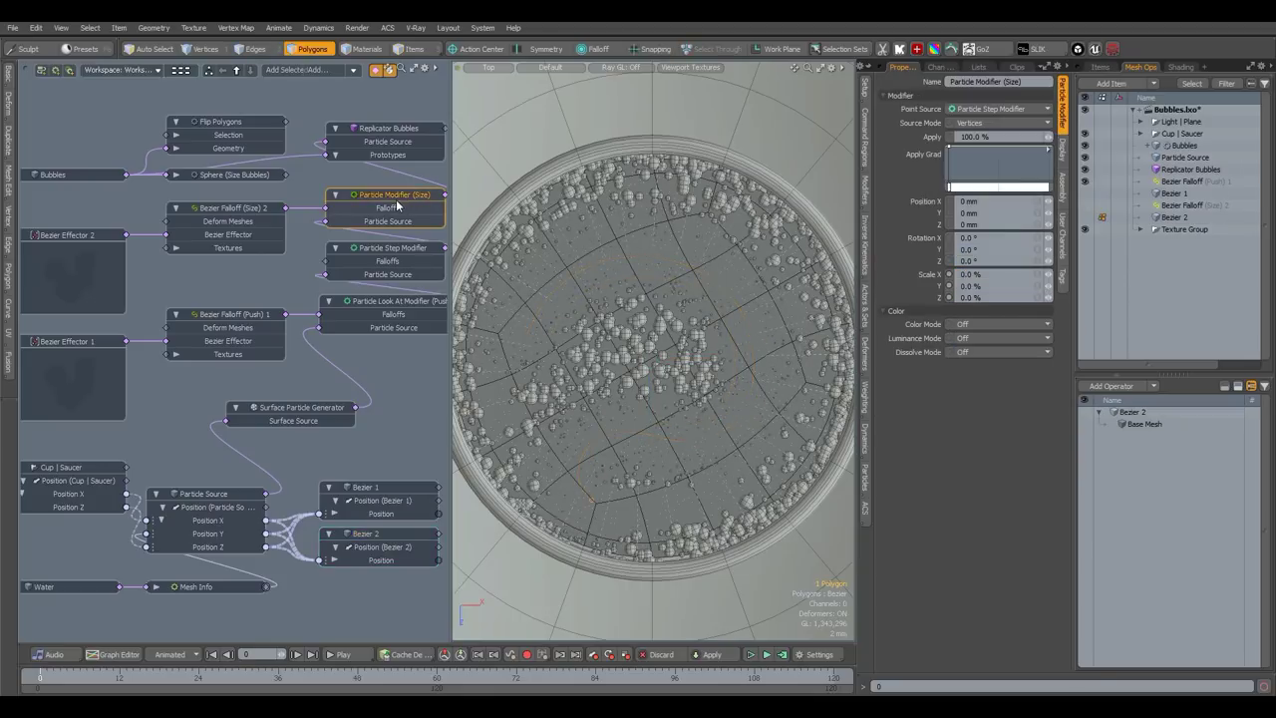
pyautogui.click(863, 482)
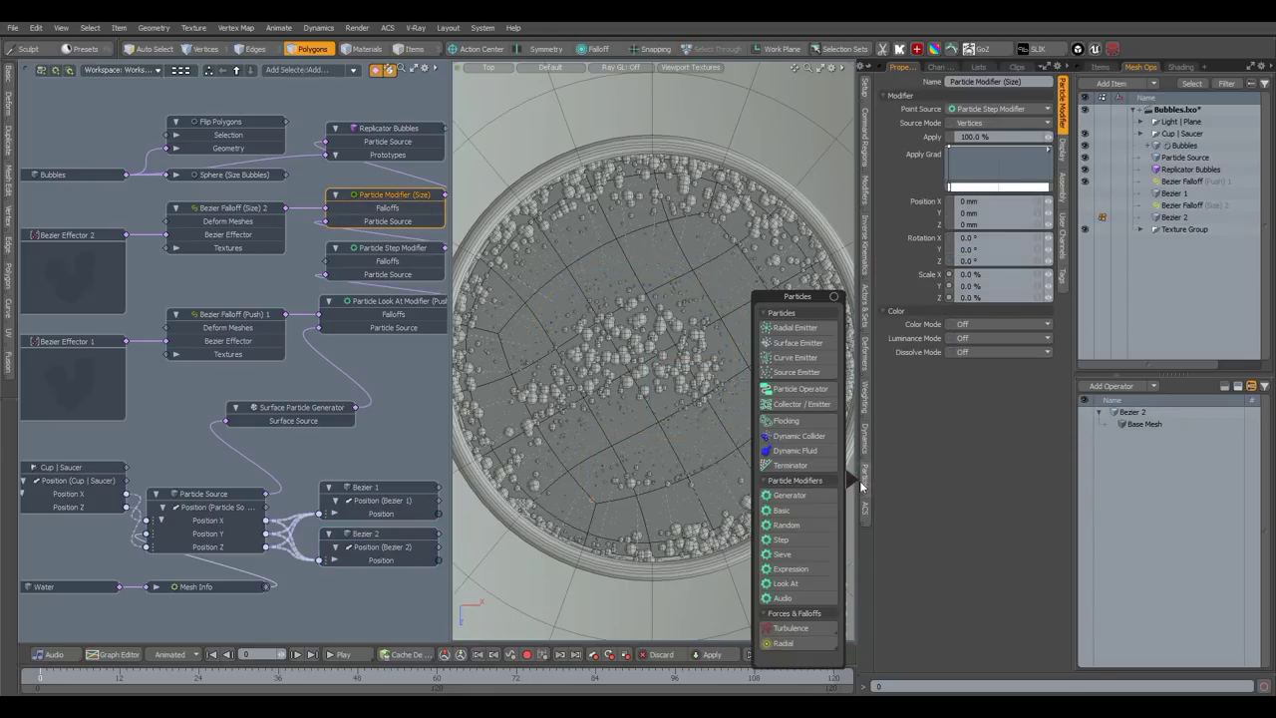
pyautogui.click(1040, 279)
pyautogui.write('10')
pyautogui.press('Return')
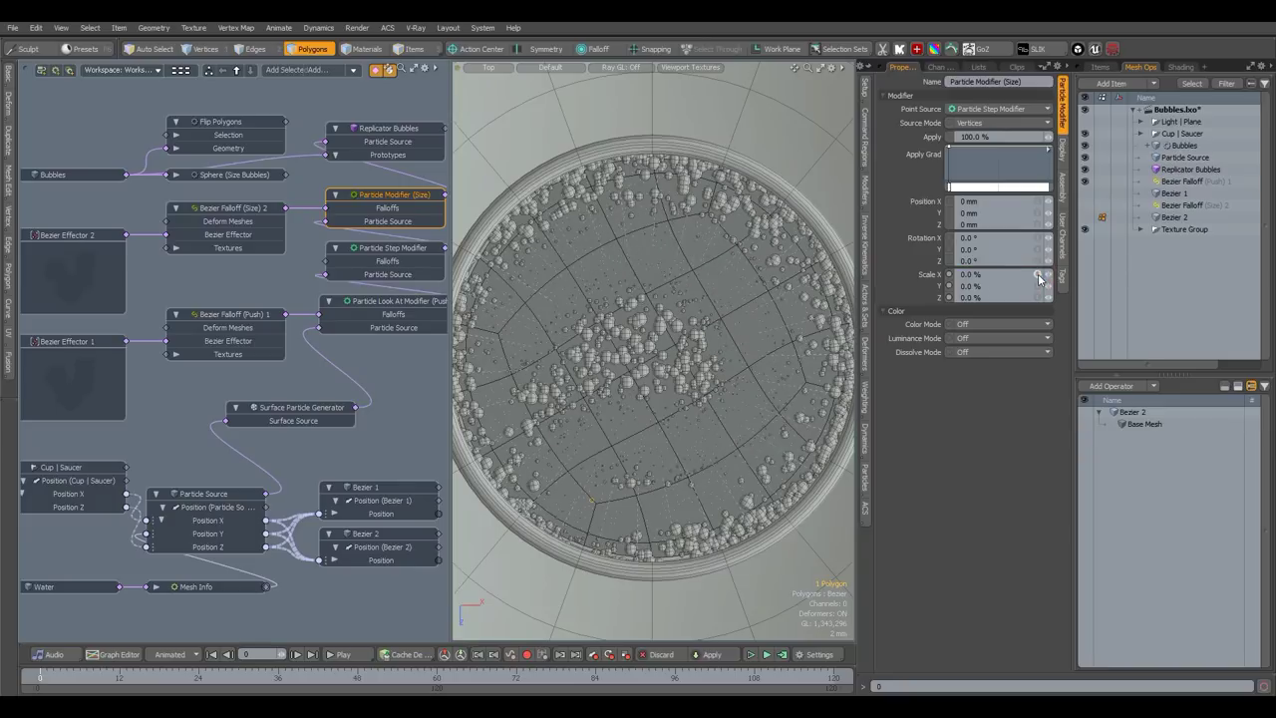
# - Make Bezier Falloff (Size) 2 visible instead of the push falloff and try different ranges on it in perspective
pyautogui.click(255, 209)
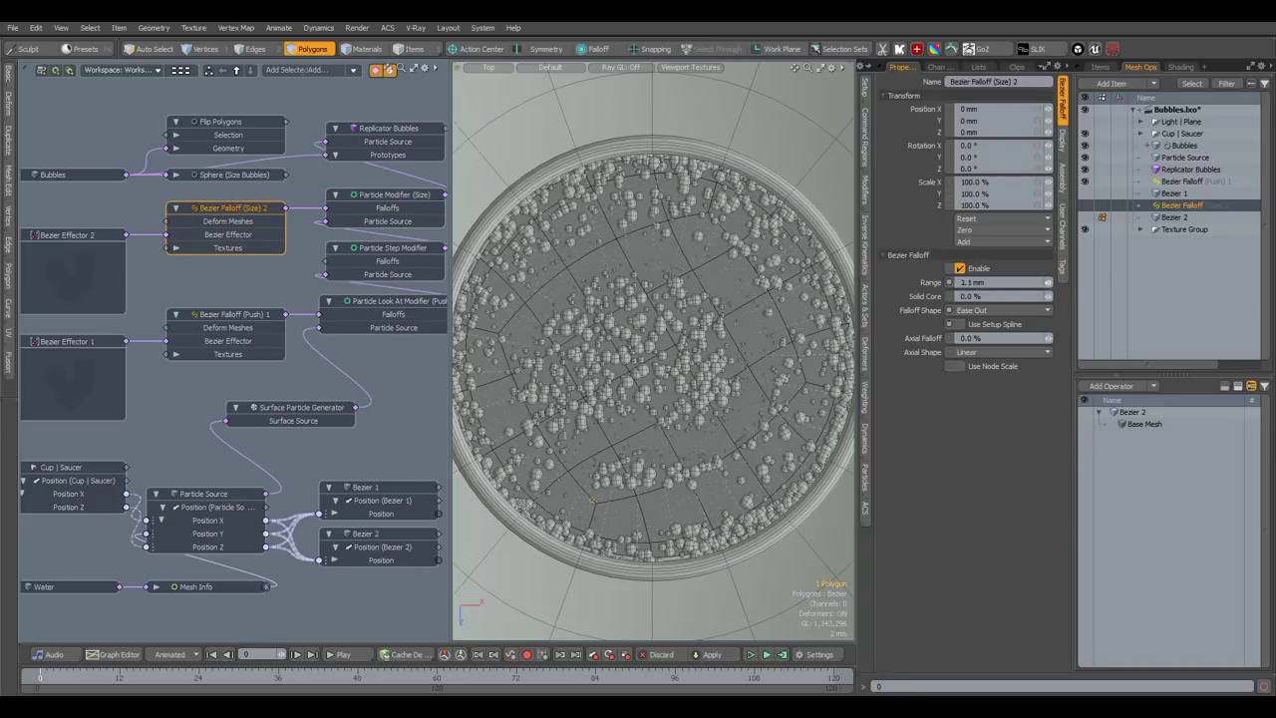
pyautogui.click(1085, 181)
pyautogui.click(1085, 205)
pyautogui.hotkey('ctrl', 'space')
pyautogui.click(767, 273)
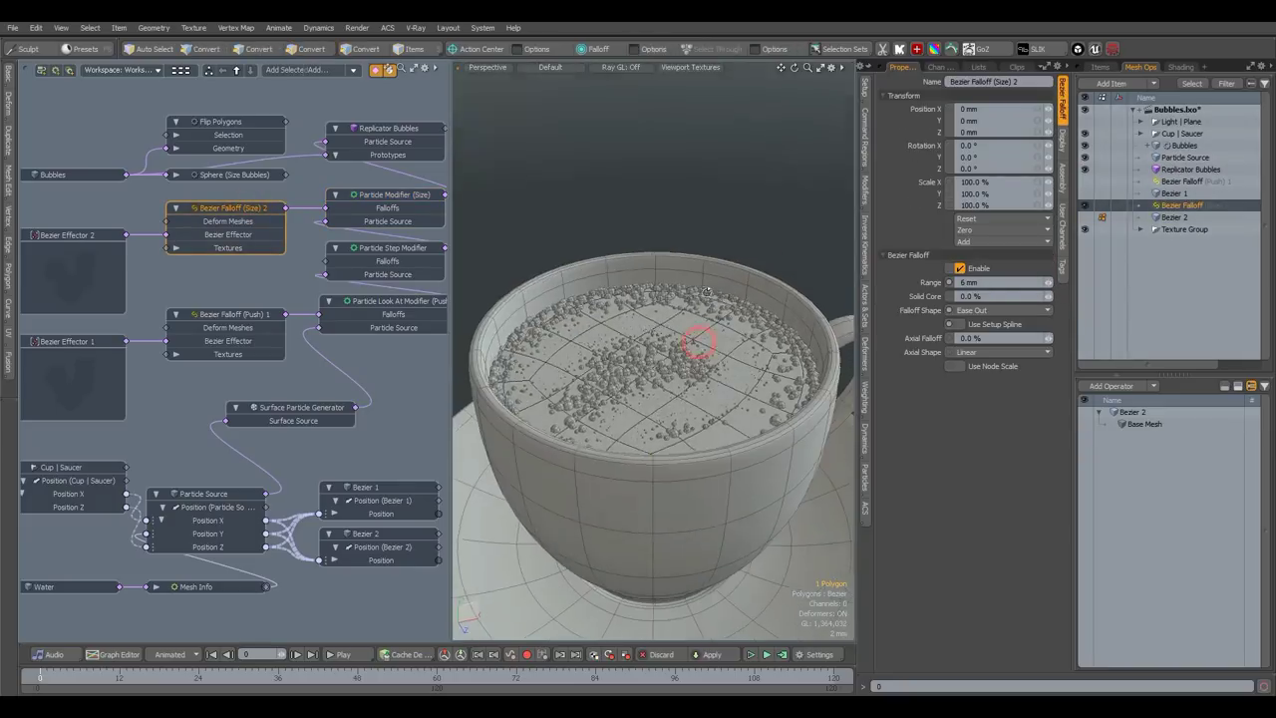
pyautogui.keyDown('ctrl'); pyautogui.keyDown('alt'); pyautogui.moveTo(698, 349); pyautogui.dragTo(888, 321); pyautogui.keyUp('alt'); pyautogui.keyUp('ctrl')
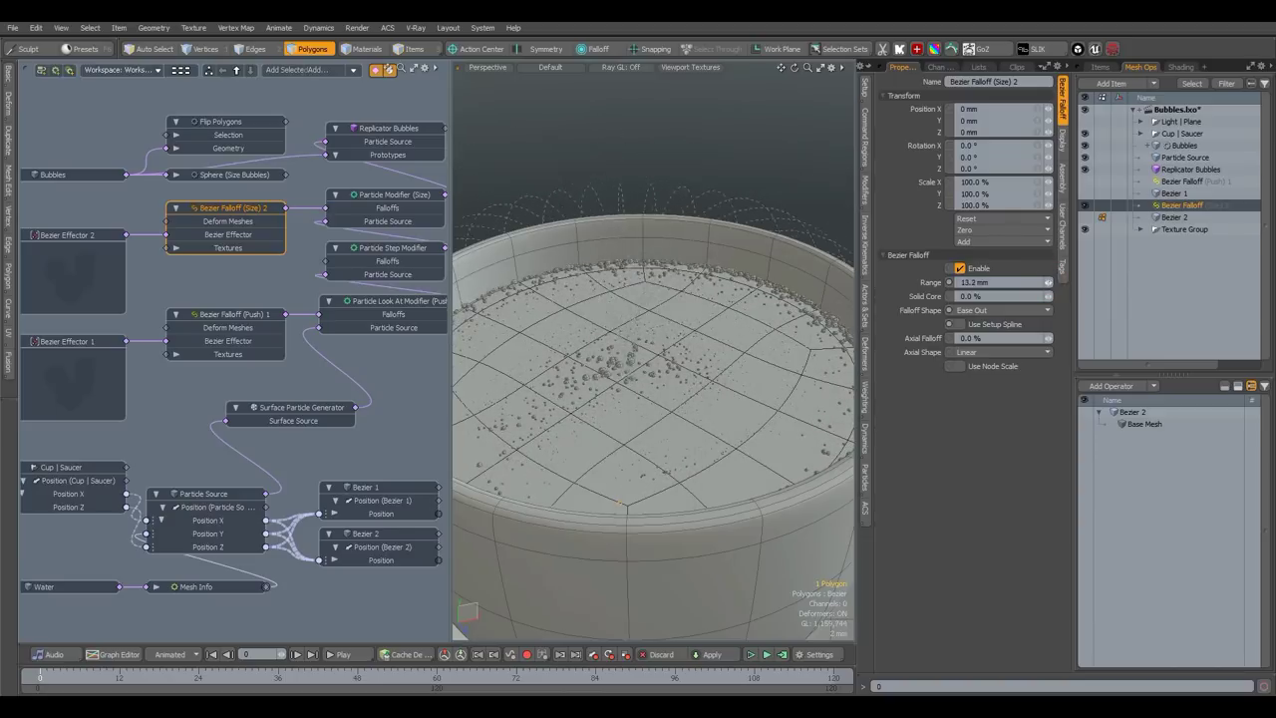
pyautogui.keyDown('alt'); pyautogui.moveTo(970, 313); pyautogui.dragTo(659, 396); pyautogui.keyUp('alt')
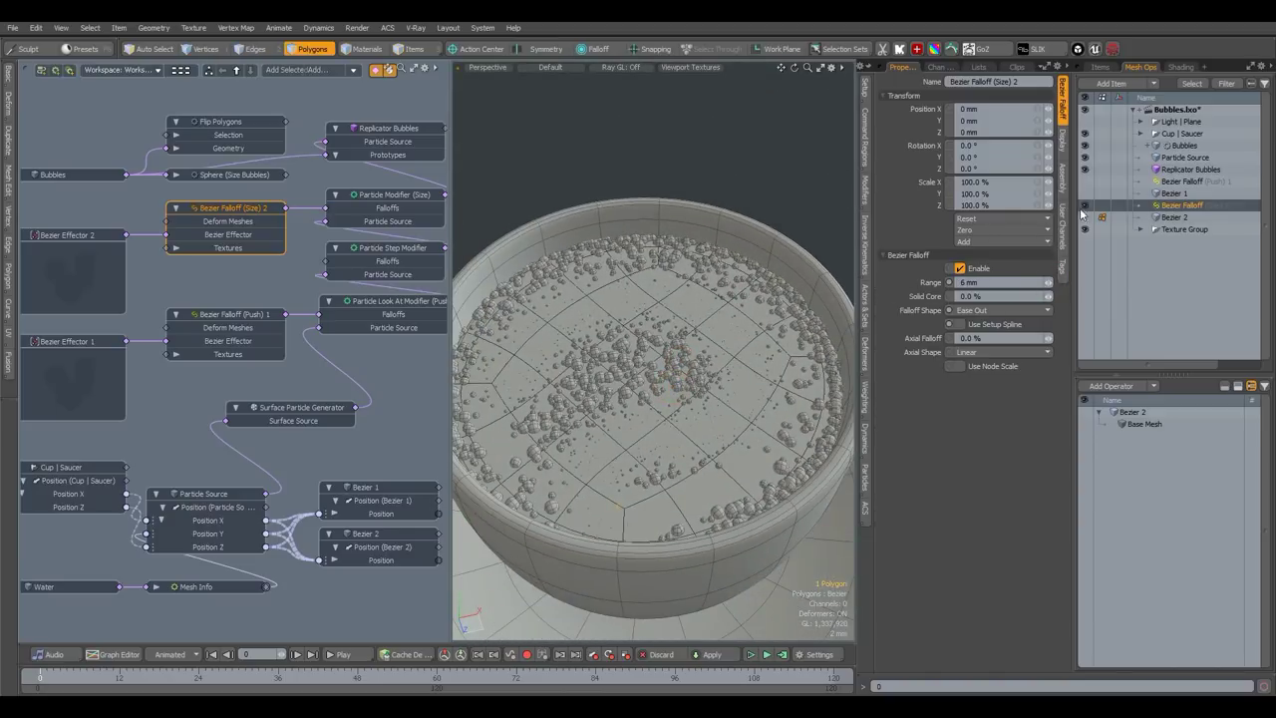
# - Select the Particle Source mesh's polygons, then disconnect the mesh from the Surface Particle Generator's surface source and reconnect it
pyautogui.click(1180, 160)
pyautogui.keyDown('ctrl'); pyautogui.keyDown('alt'); pyautogui.moveTo(658, 343); pyautogui.dragTo(639, 363); pyautogui.keyUp('alt'); pyautogui.keyUp('ctrl')
pyautogui.doubleClick(639, 365)
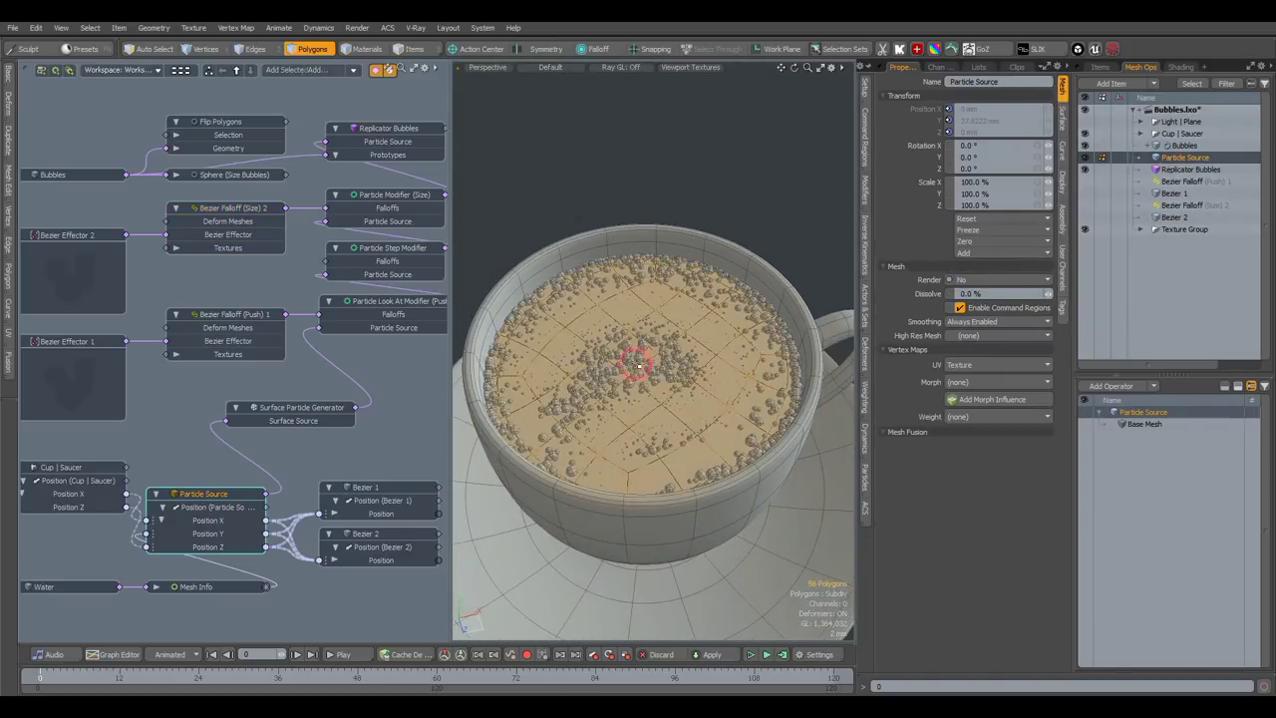
pyautogui.click(206, 424)
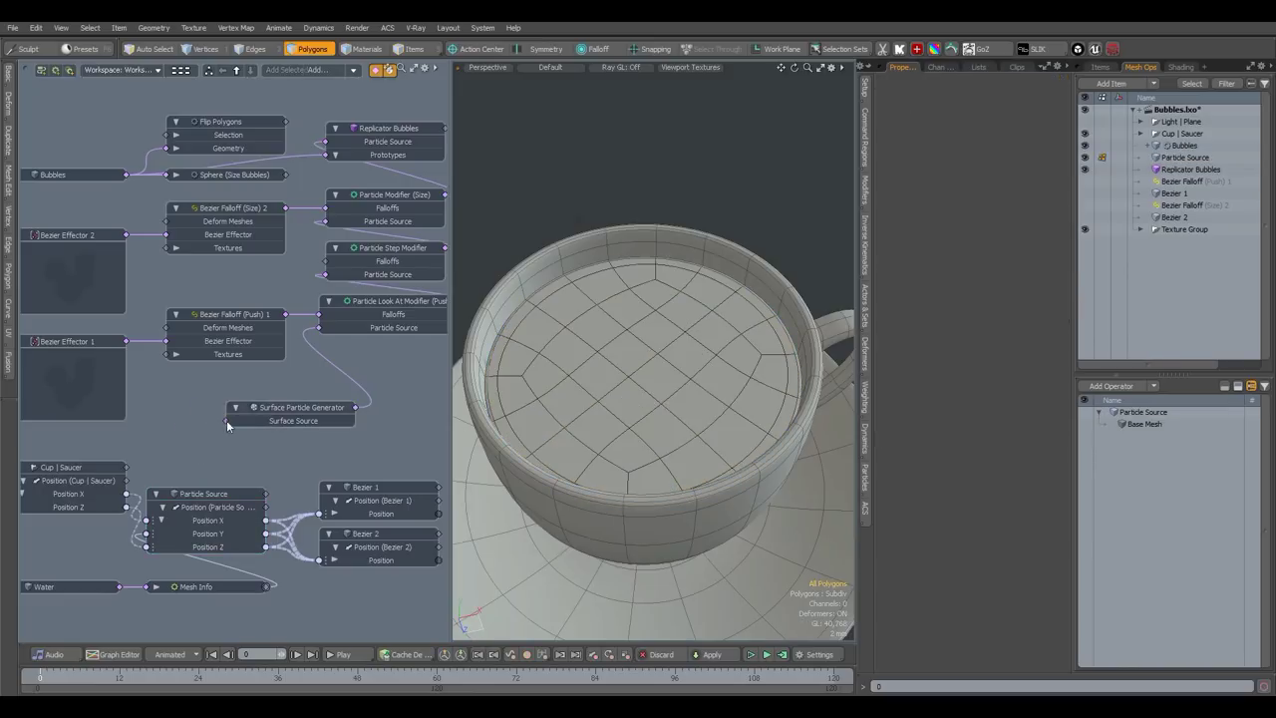
pyautogui.moveTo(267, 497); pyautogui.dragTo(267, 495)
pyautogui.click(268, 496)
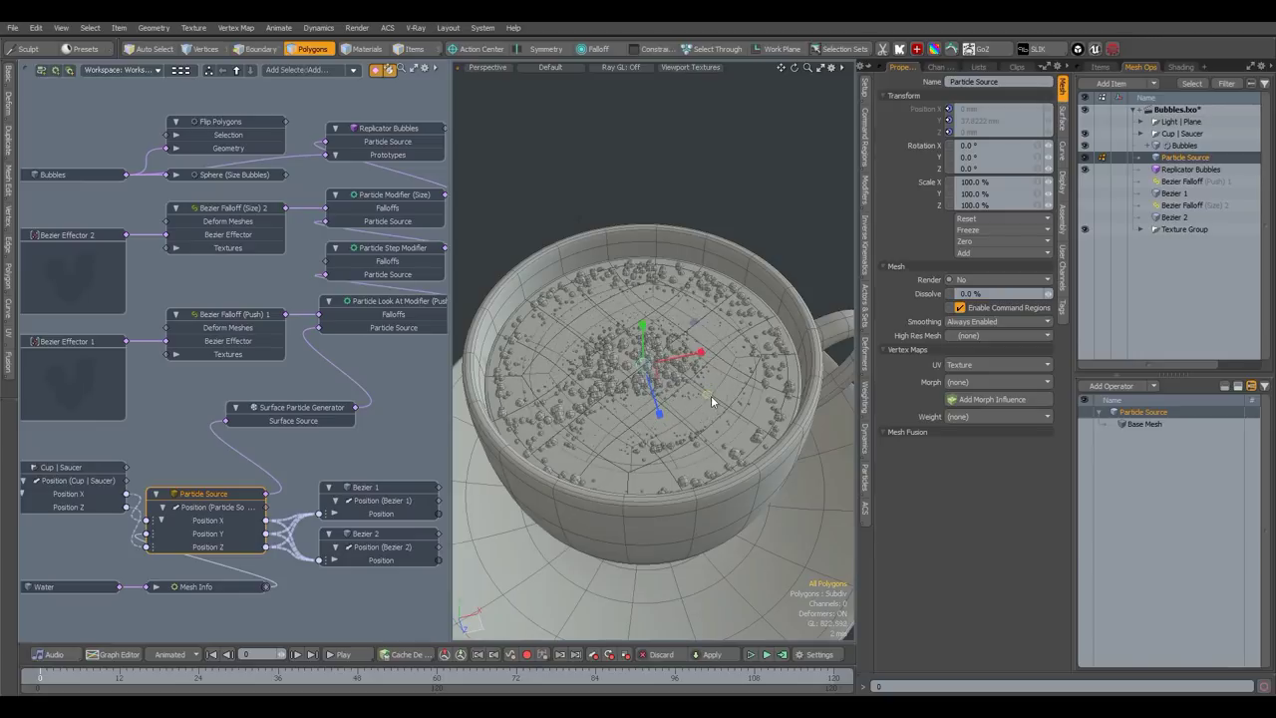
# - Try moving the Particle Source mesh vertically inside the cup
pyautogui.keyDown('alt'); pyautogui.moveTo(712, 402); pyautogui.dragTo(698, 371); pyautogui.keyUp('alt')
pyautogui.press('w')
pyautogui.moveTo(643, 335)
pyautogui.mouseDown()
pyautogui.moveTo(644, 314)
pyautogui.moveTo(644, 337)
pyautogui.mouseUp()
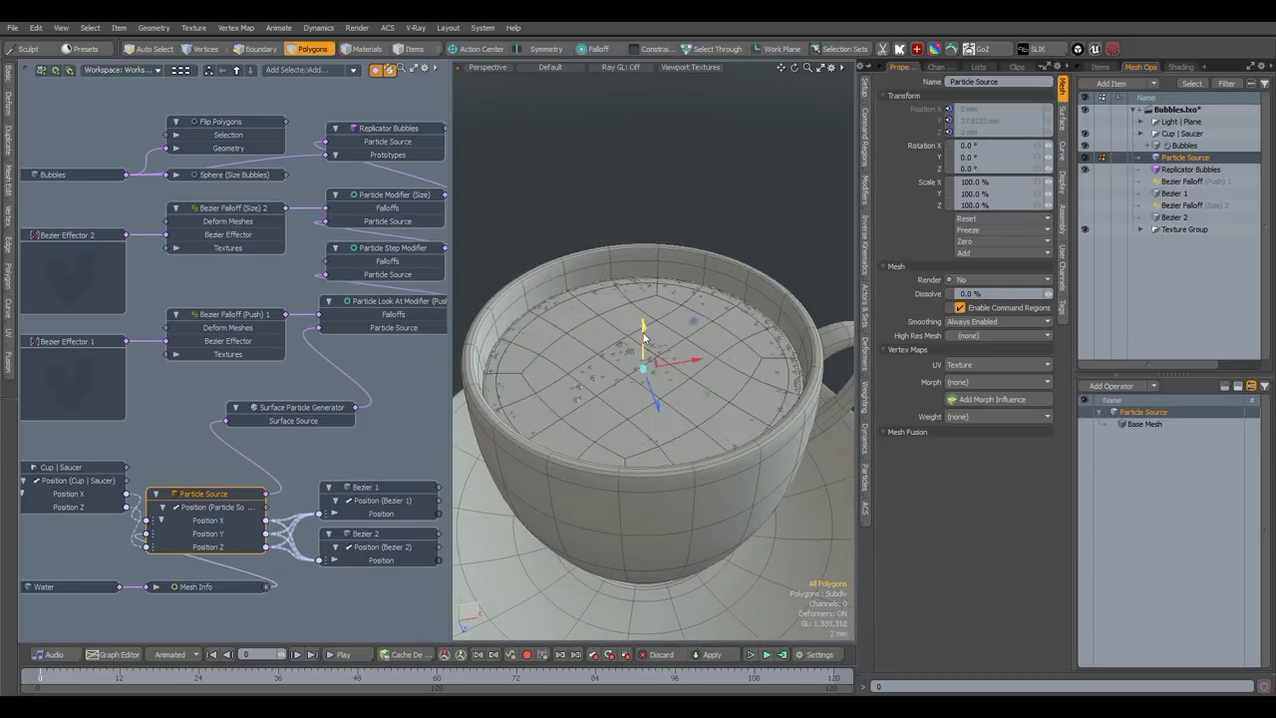
# - Try moving the Cup | Saucer group together with its bubbles, undoing each move
pyautogui.click(78, 469)
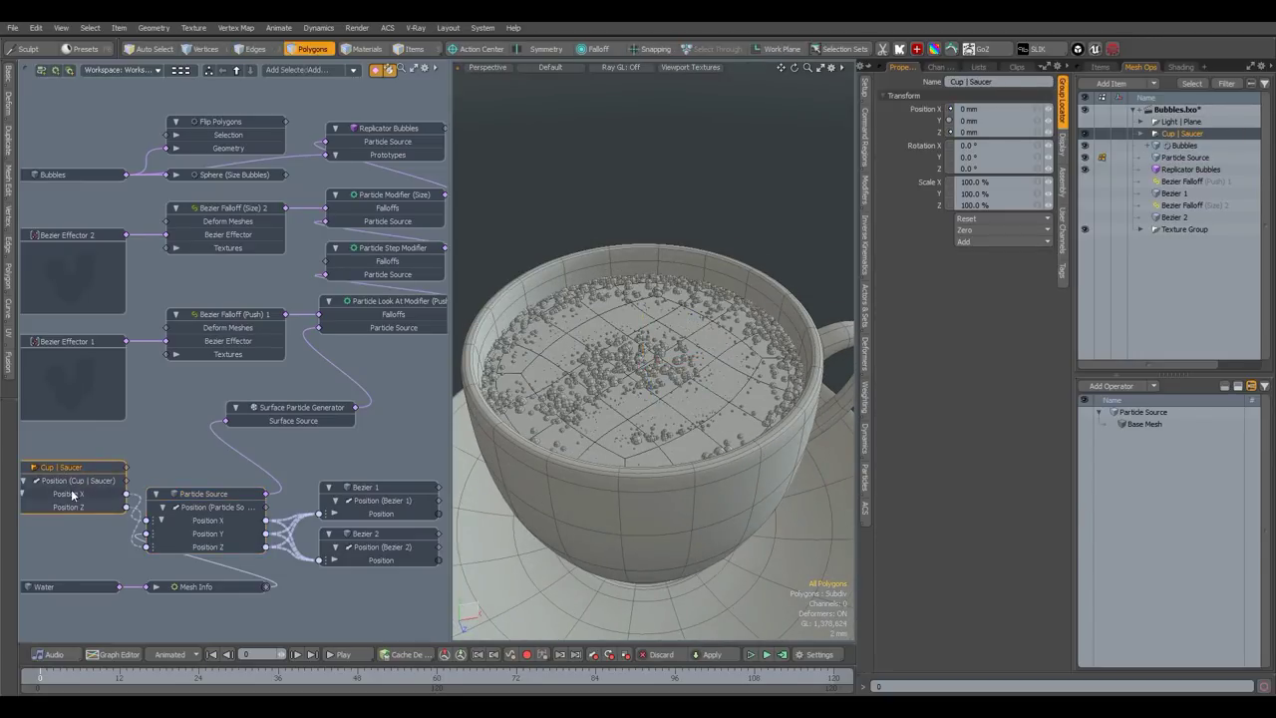
pyautogui.scroll(-3, 594, 329)
pyautogui.click(421, 51)
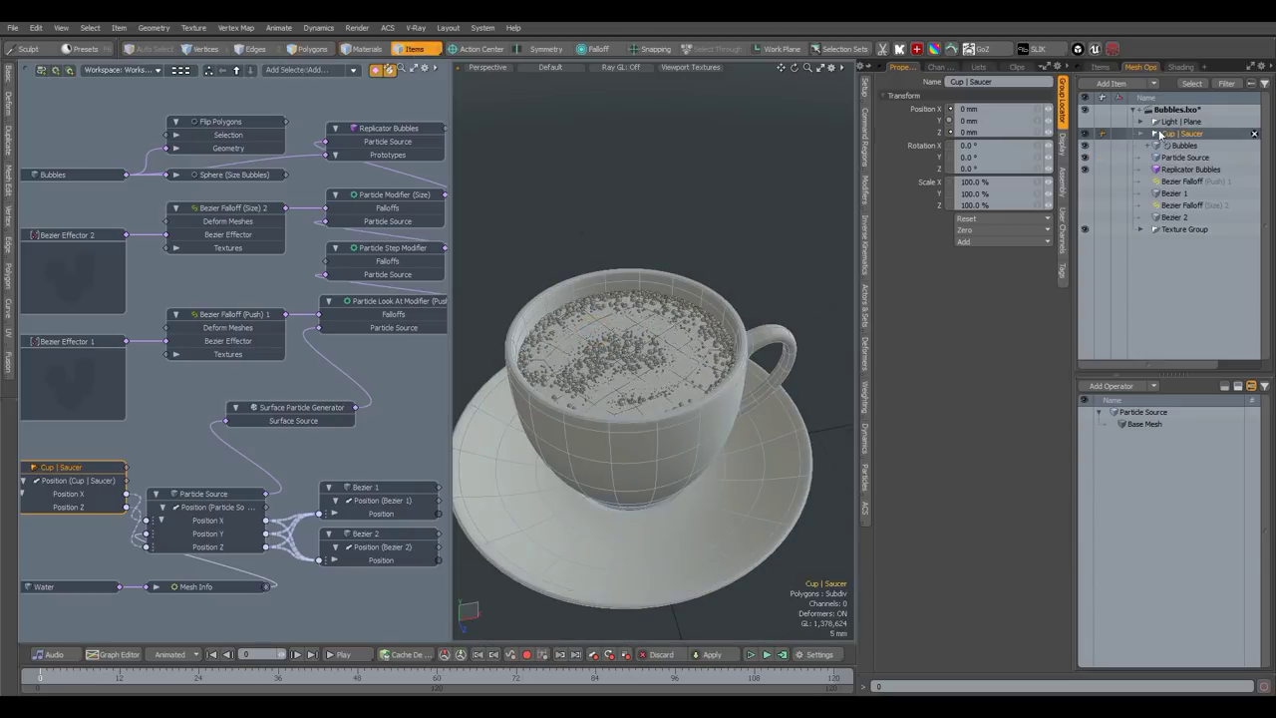
pyautogui.press('w')
pyautogui.moveTo(733, 328); pyautogui.dragTo(644, 244)
pyautogui.hotkey('ctrl', 'z')
pyautogui.moveTo(630, 441); pyautogui.dragTo(656, 427)
pyautogui.hotkey('ctrl', 'z')
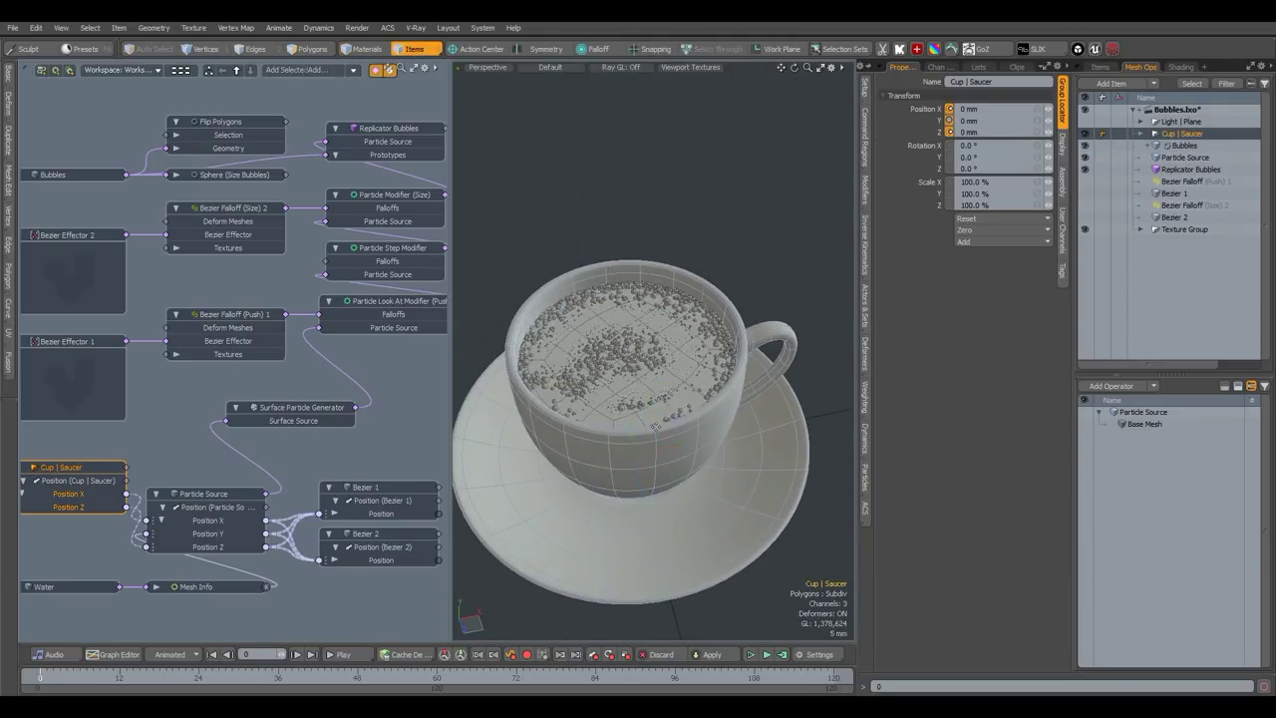
# - Select the Bubbles mesh and examine its sphere up close with the inactive meshes made invisible
pyautogui.click(658, 424)
pyautogui.hotkey('shift', 'a')
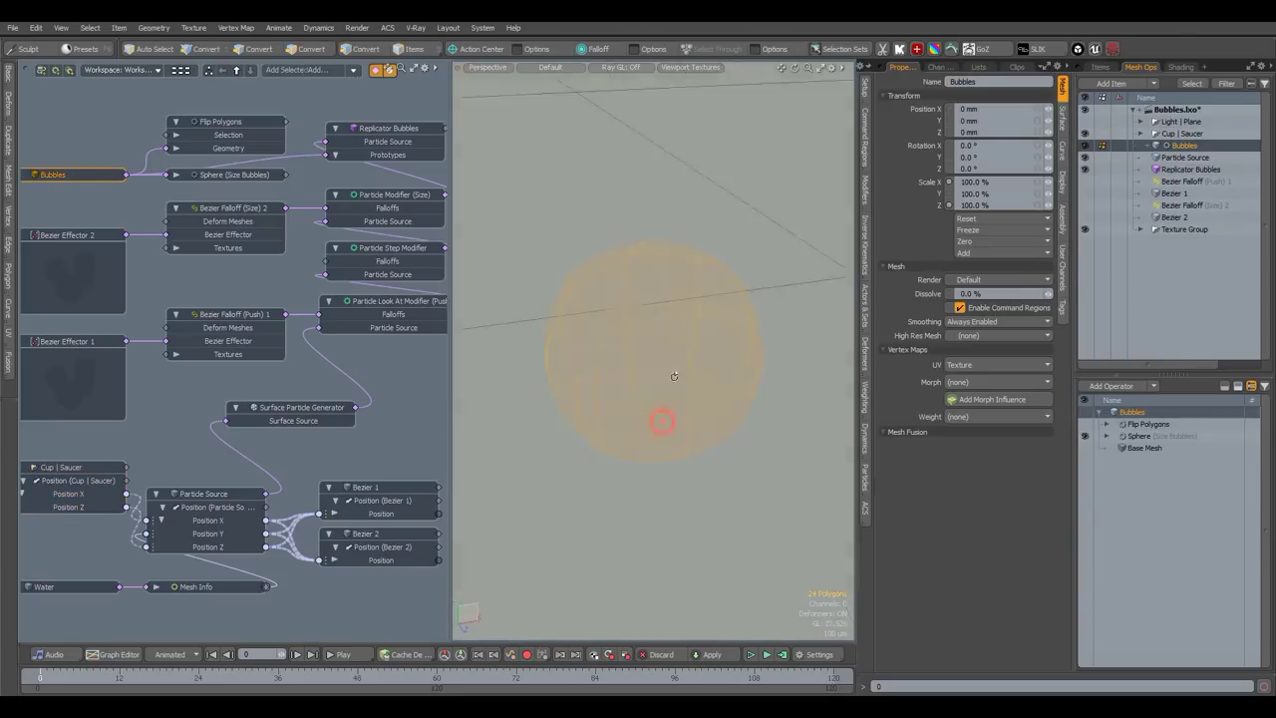
pyautogui.keyDown('alt'); pyautogui.moveTo(674, 377); pyautogui.dragTo(681, 351); pyautogui.keyUp('alt')
pyautogui.click(834, 70)
pyautogui.click(812, 135)
pyautogui.click(684, 191)
pyautogui.keyDown('alt'); pyautogui.moveTo(729, 209); pyautogui.dragTo(730, 239); pyautogui.keyUp('alt')
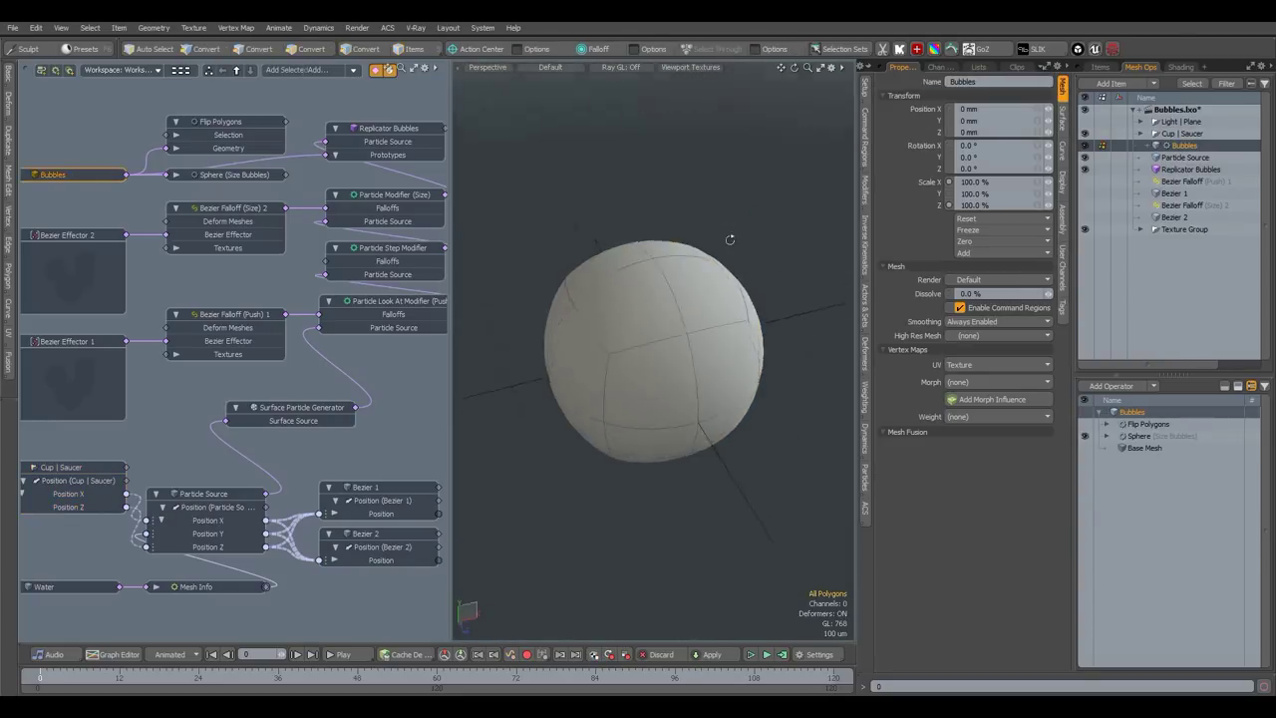
# - Try a 900 um radius on the Sphere (Size Bubbles) operation and toggle the Flip Polygons operation
pyautogui.click(238, 175)
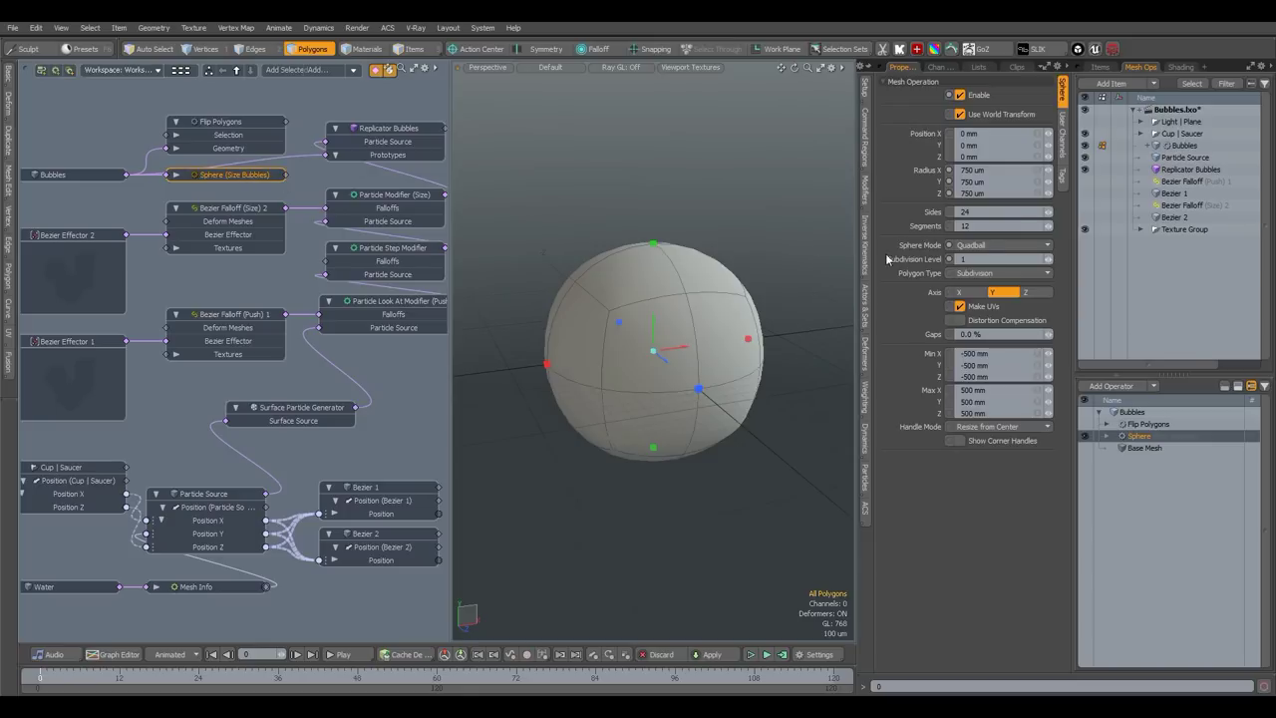
pyautogui.keyDown('ctrl'); pyautogui.moveTo(1048, 170); pyautogui.dragTo(1052, 181); pyautogui.keyUp('ctrl')
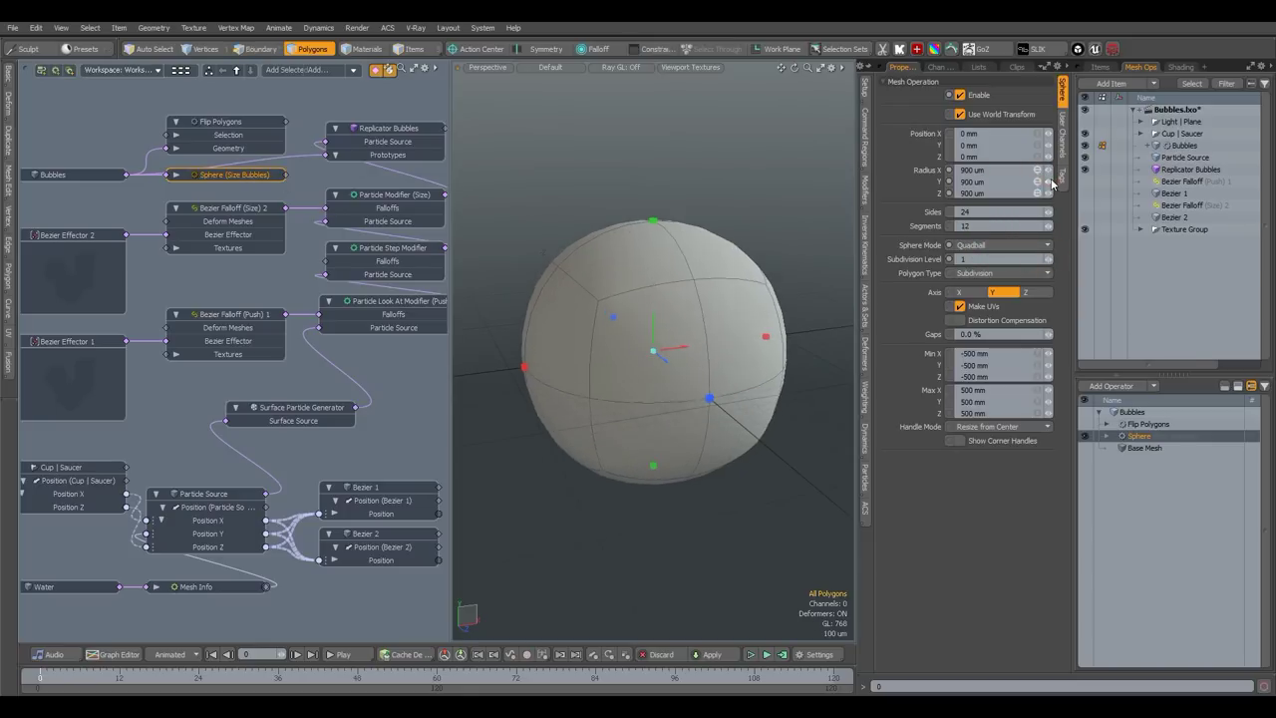
pyautogui.click(232, 130)
pyautogui.click(958, 96)
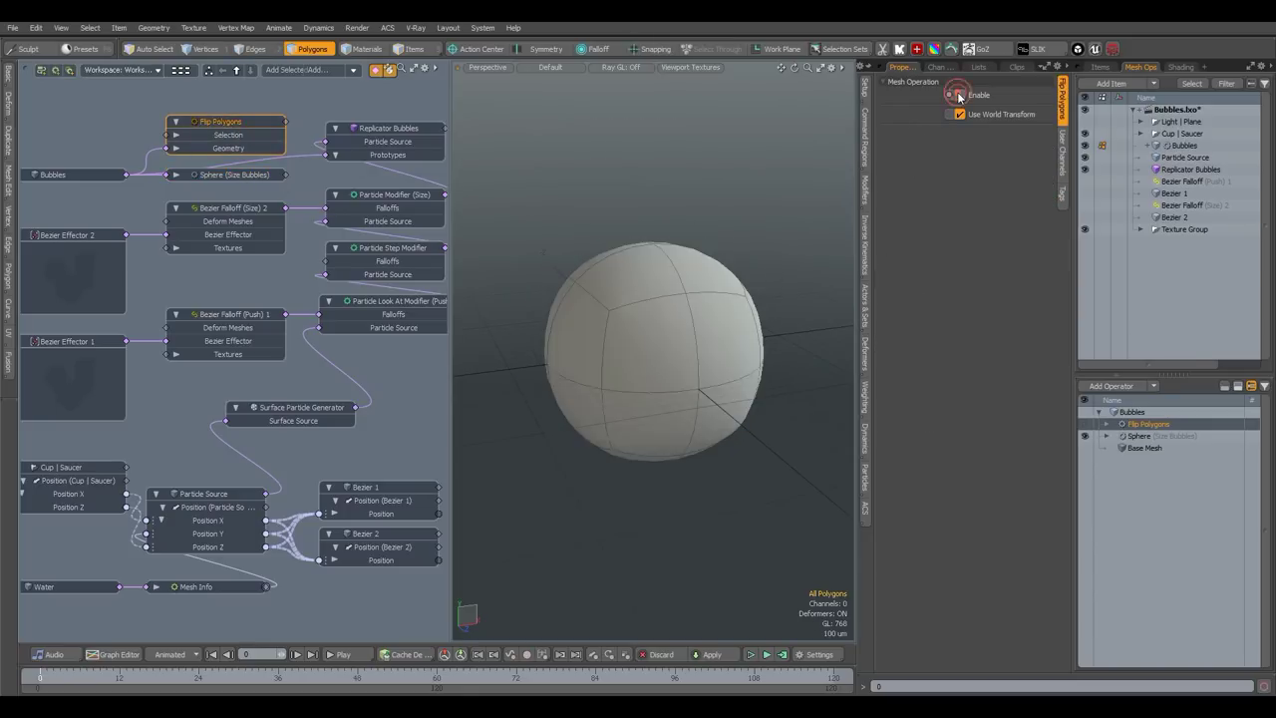
# - Show the inactive meshes again in the viewport, and open the render preview with the Light | Plane group visible
pyautogui.click(831, 66)
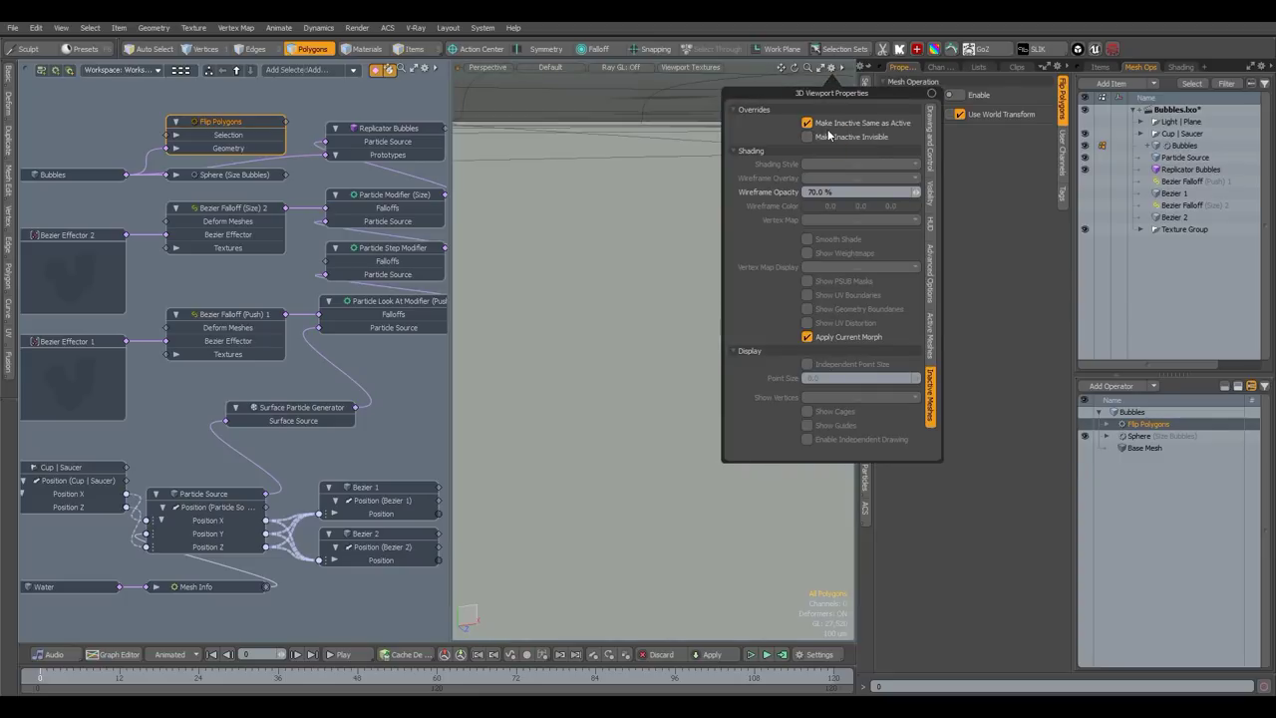
pyautogui.click(698, 396)
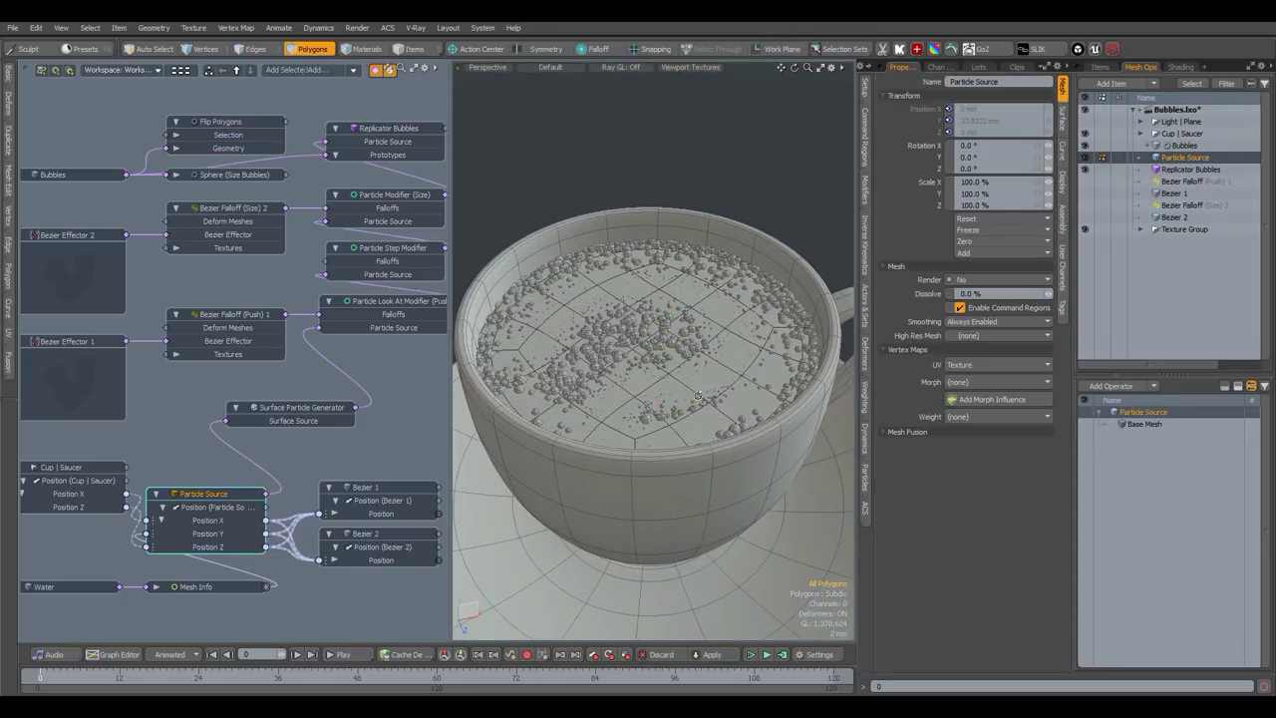
pyautogui.press('F8')
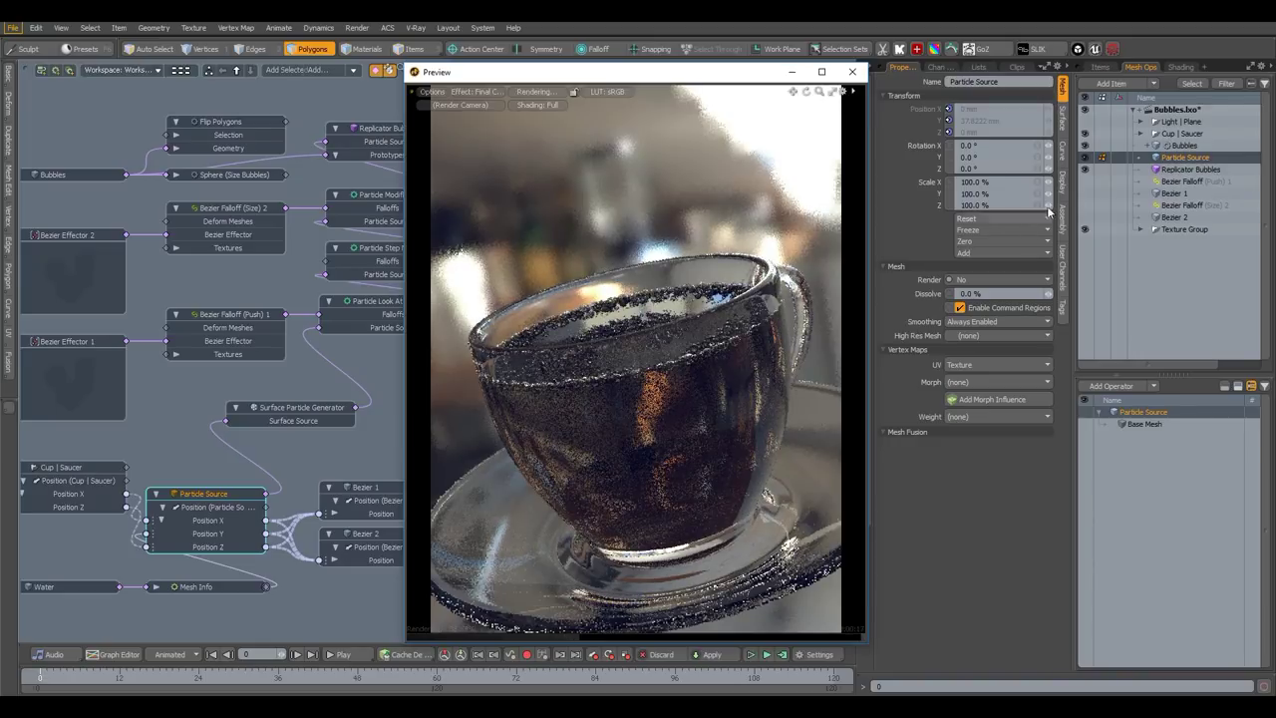
pyautogui.click(1085, 121)
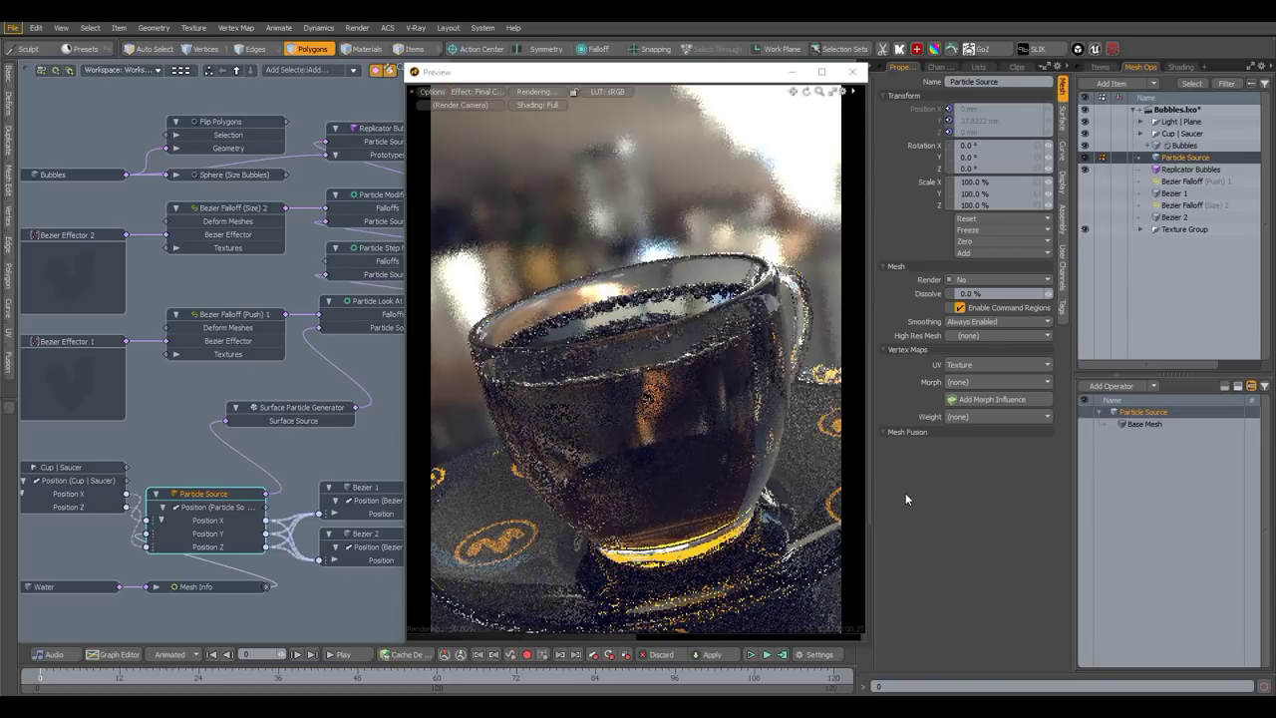
# - Disable the camera's depth of field and bring the render preview close to the bubbles on the liquid's surface
pyautogui.click(1099, 68)
pyautogui.click(1183, 275)
pyautogui.click(1063, 156)
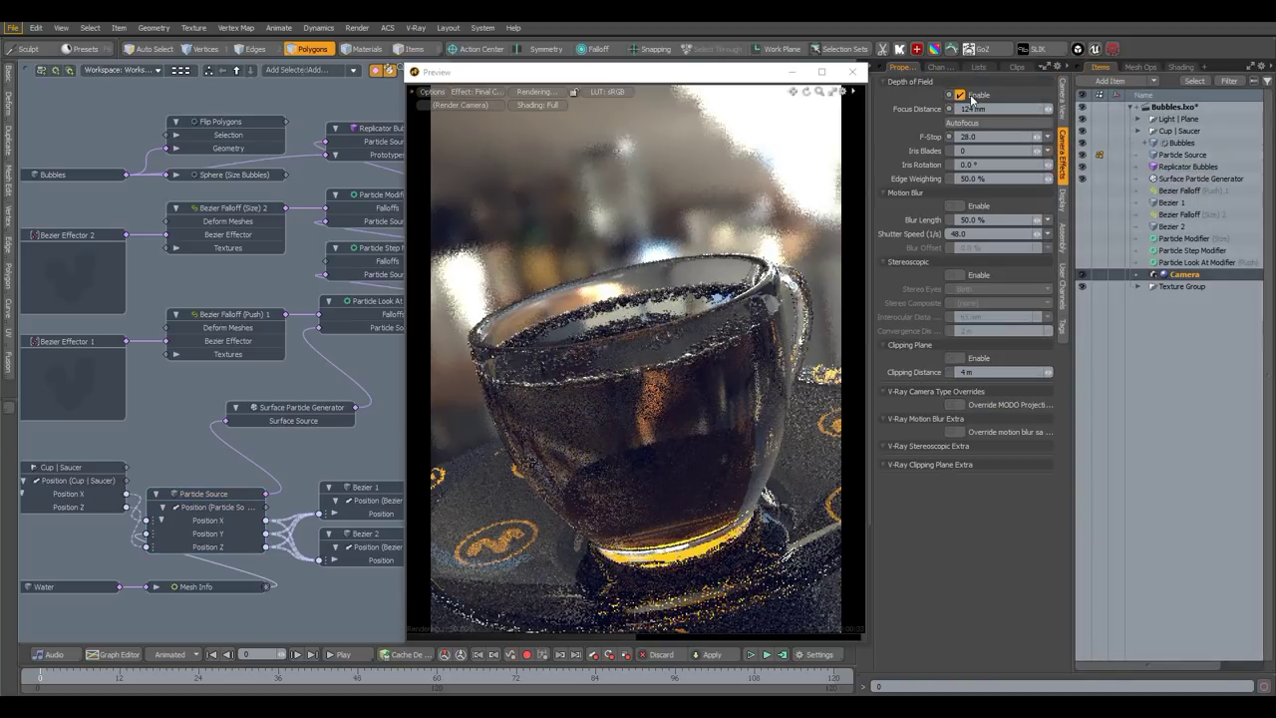
pyautogui.click(961, 94)
pyautogui.scroll(5, 658, 351)
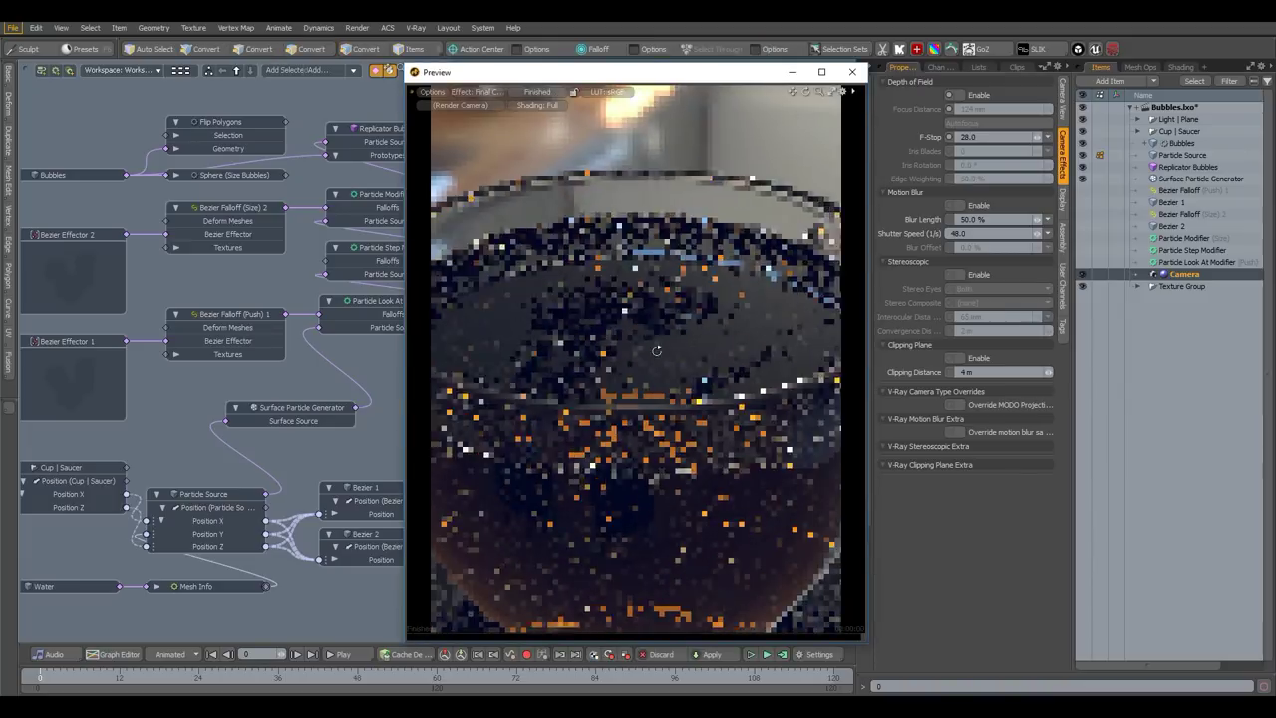
pyautogui.keyDown('alt'); pyautogui.moveTo(657, 351); pyautogui.dragTo(651, 496); pyautogui.keyUp('alt')
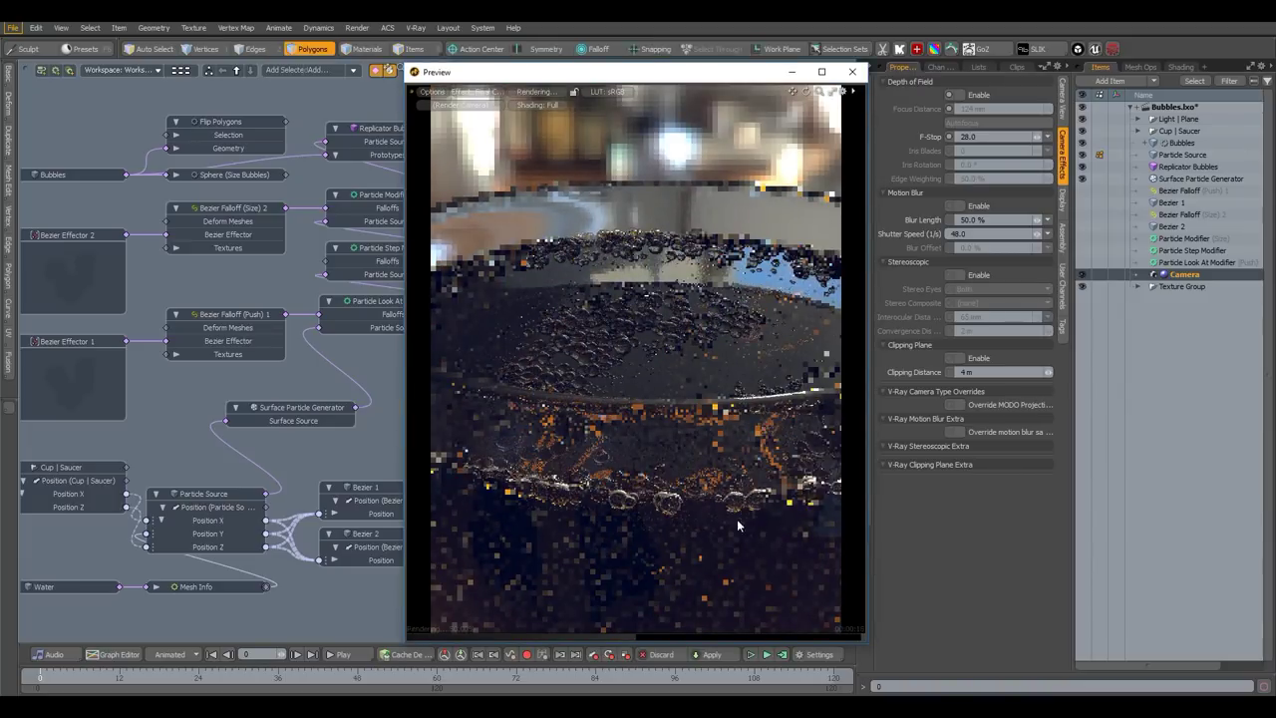
# - Open the shader tree and inspect the Saucer material group and its Material 4
pyautogui.click(1181, 67)
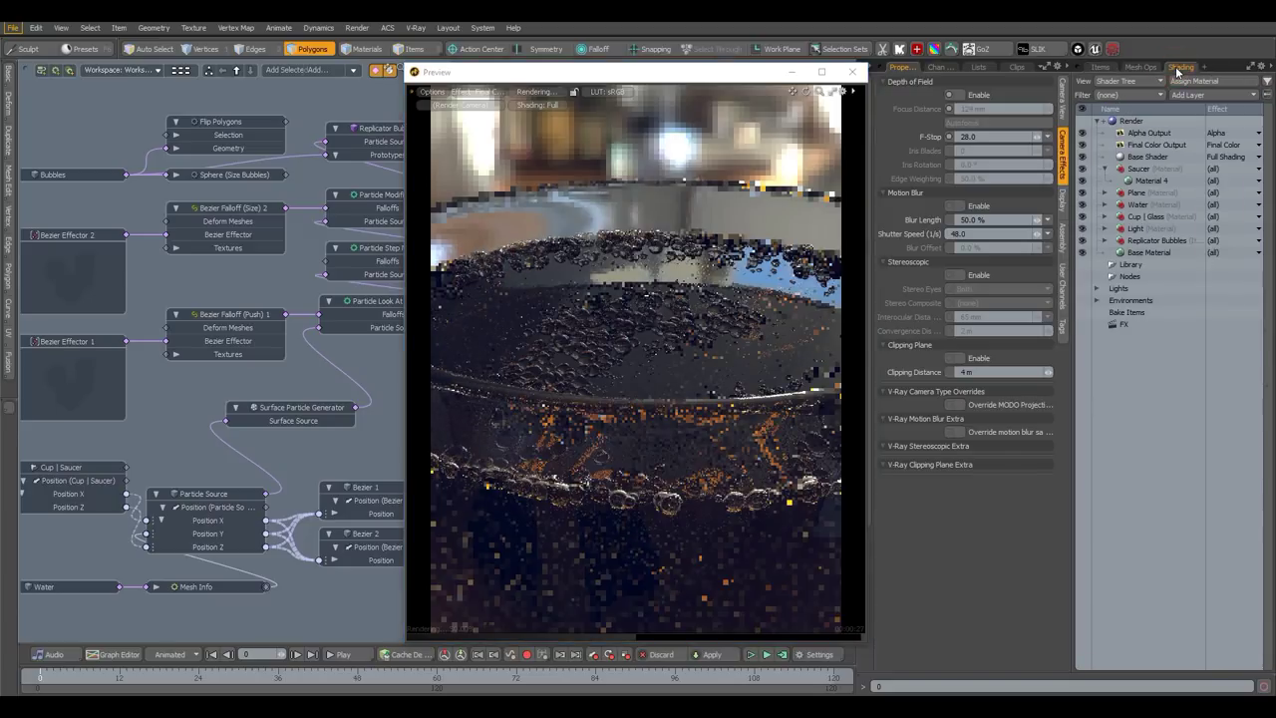
pyautogui.click(1108, 169)
pyautogui.click(1151, 180)
pyautogui.click(1105, 168)
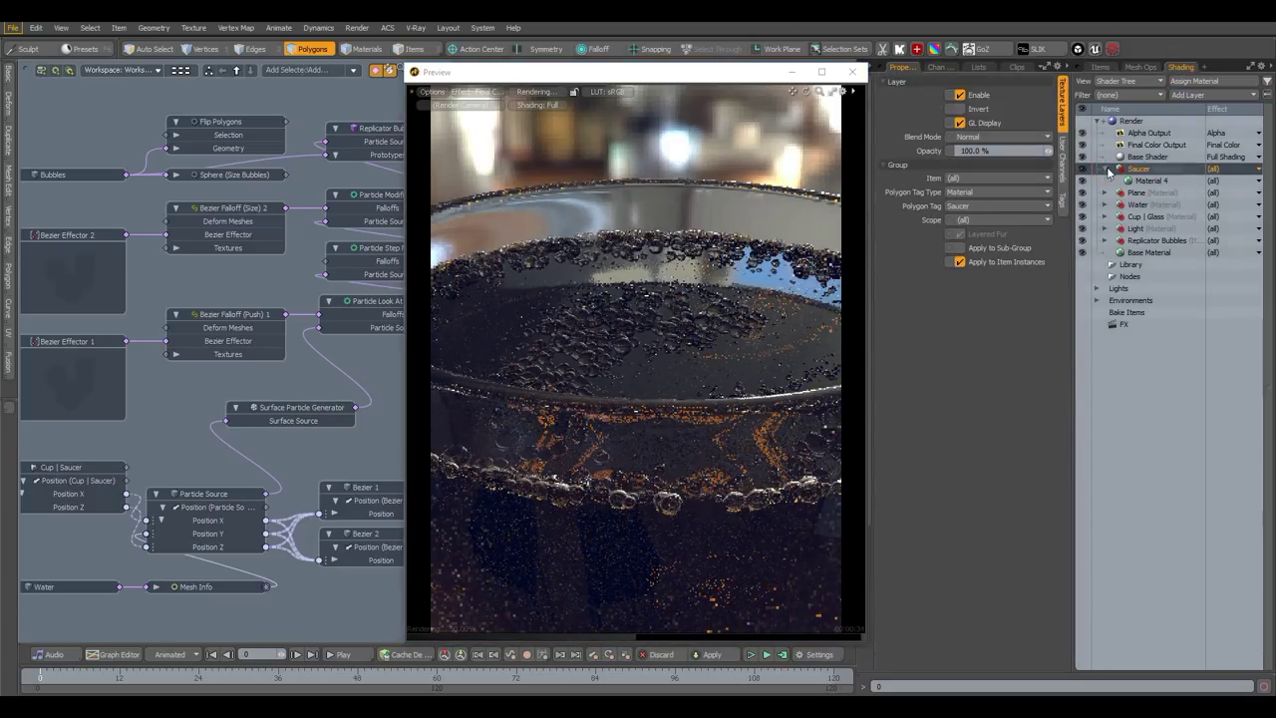
# - Inspect the Water group's Material 3 reflection and transparency settings and the Agate 2 texture's locator settings
pyautogui.click(1105, 193)
pyautogui.click(1144, 216)
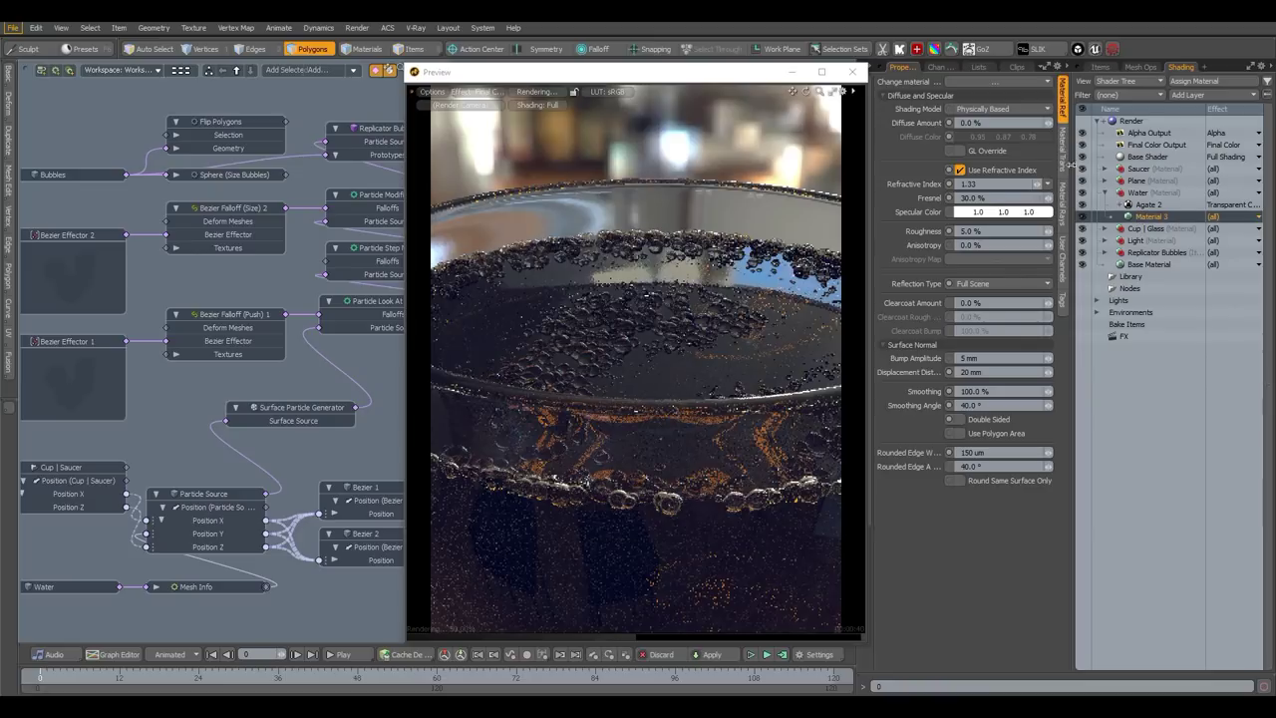
pyautogui.click(1063, 150)
pyautogui.click(1157, 205)
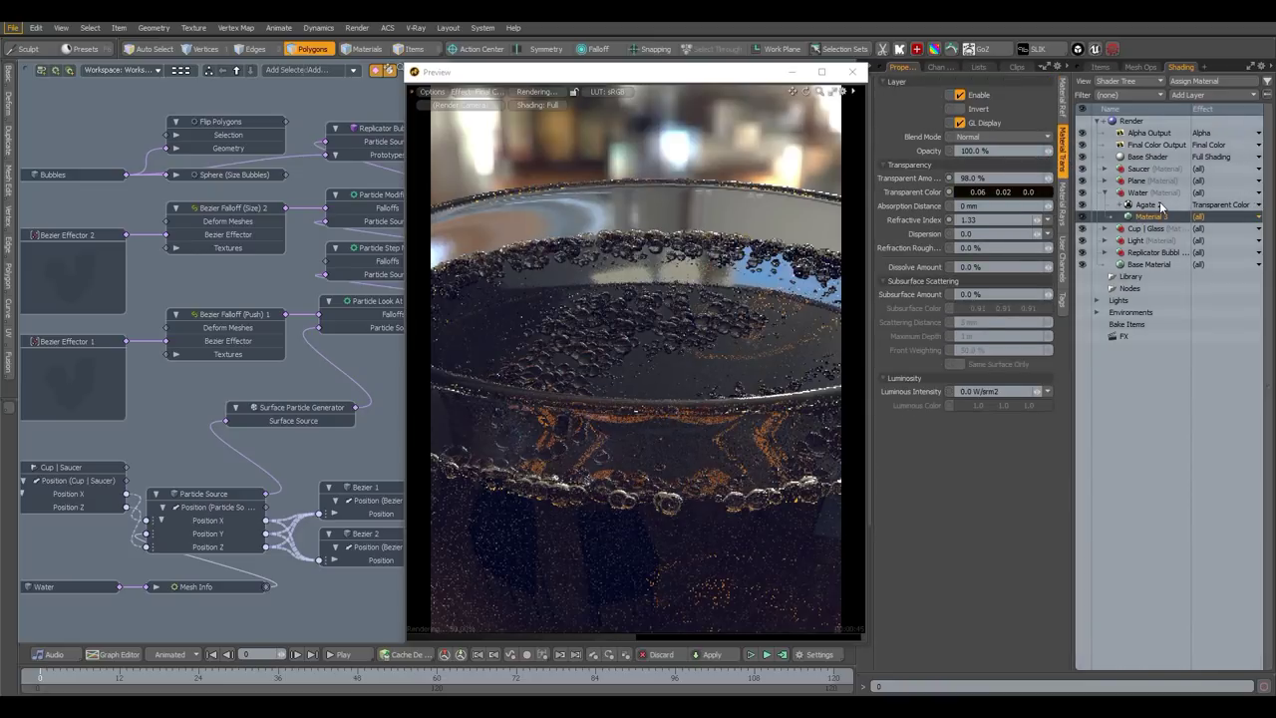
pyautogui.click(1063, 159)
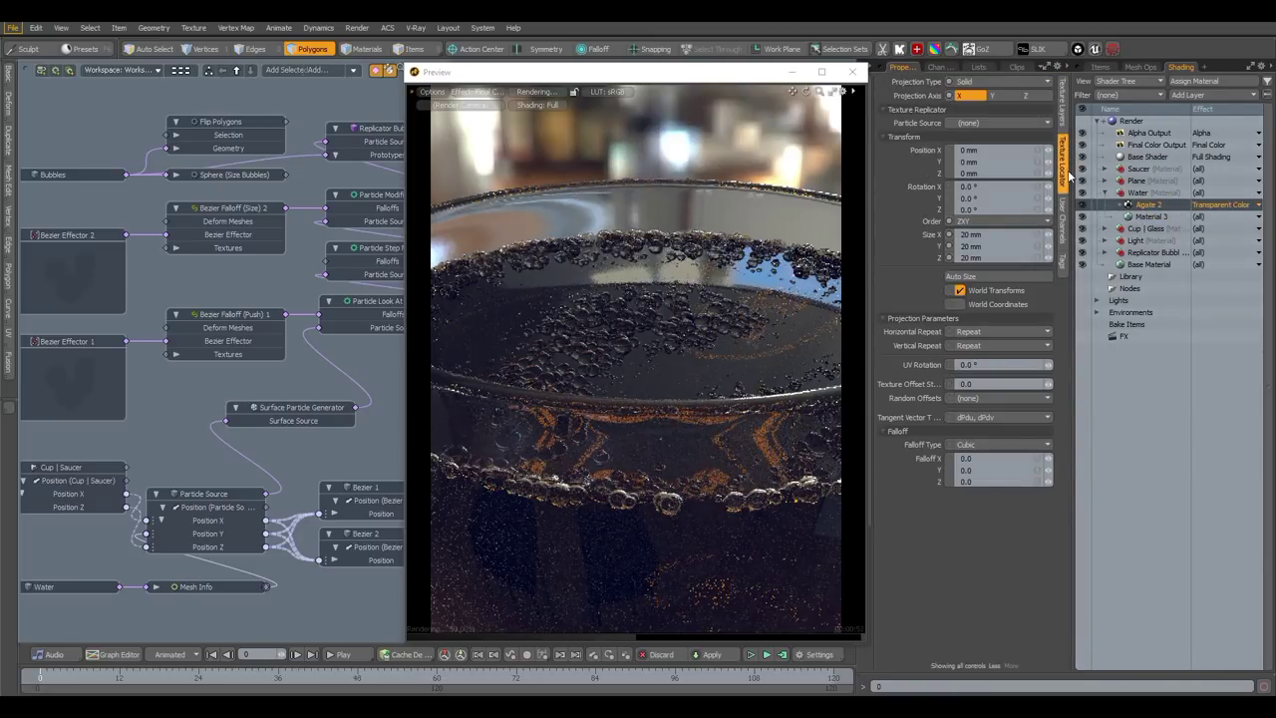
pyautogui.click(1105, 192)
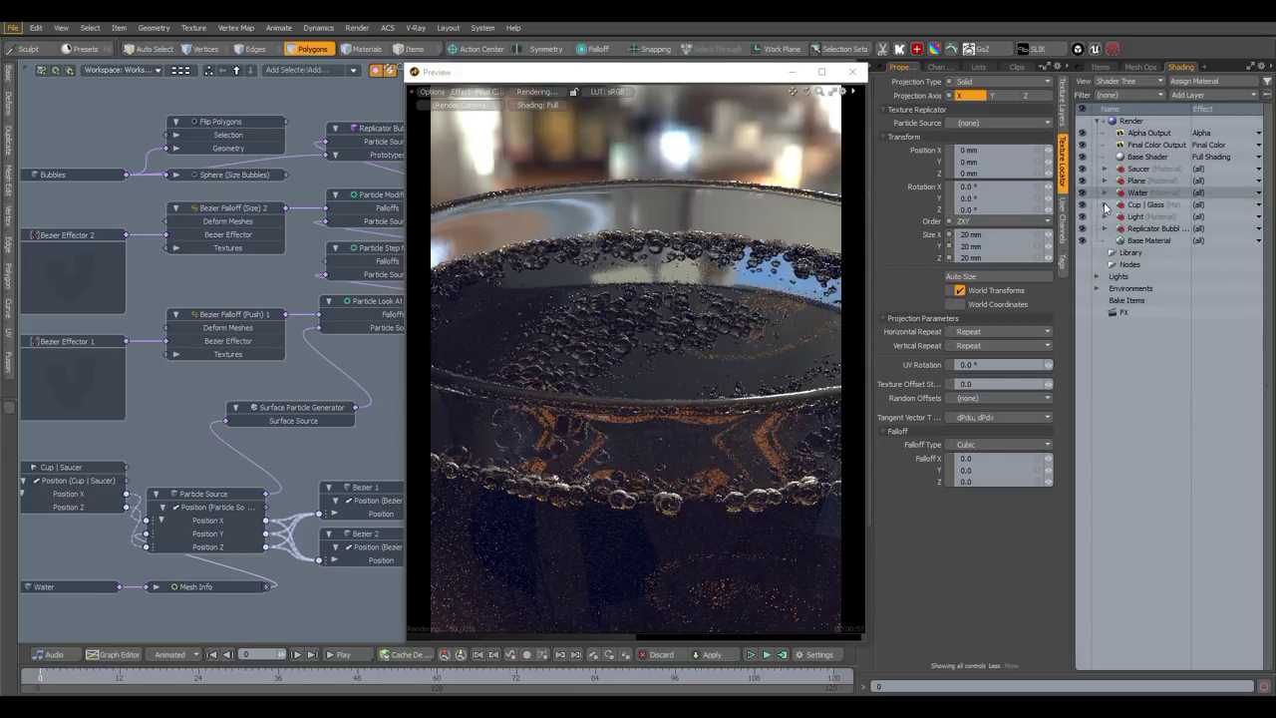
# - Compare the transparency and reflection settings of the Cup | Glass material and the replicator bubbles' Material 2, including the glass's rounded edge width
pyautogui.click(1105, 205)
pyautogui.click(1149, 216)
pyautogui.click(1066, 161)
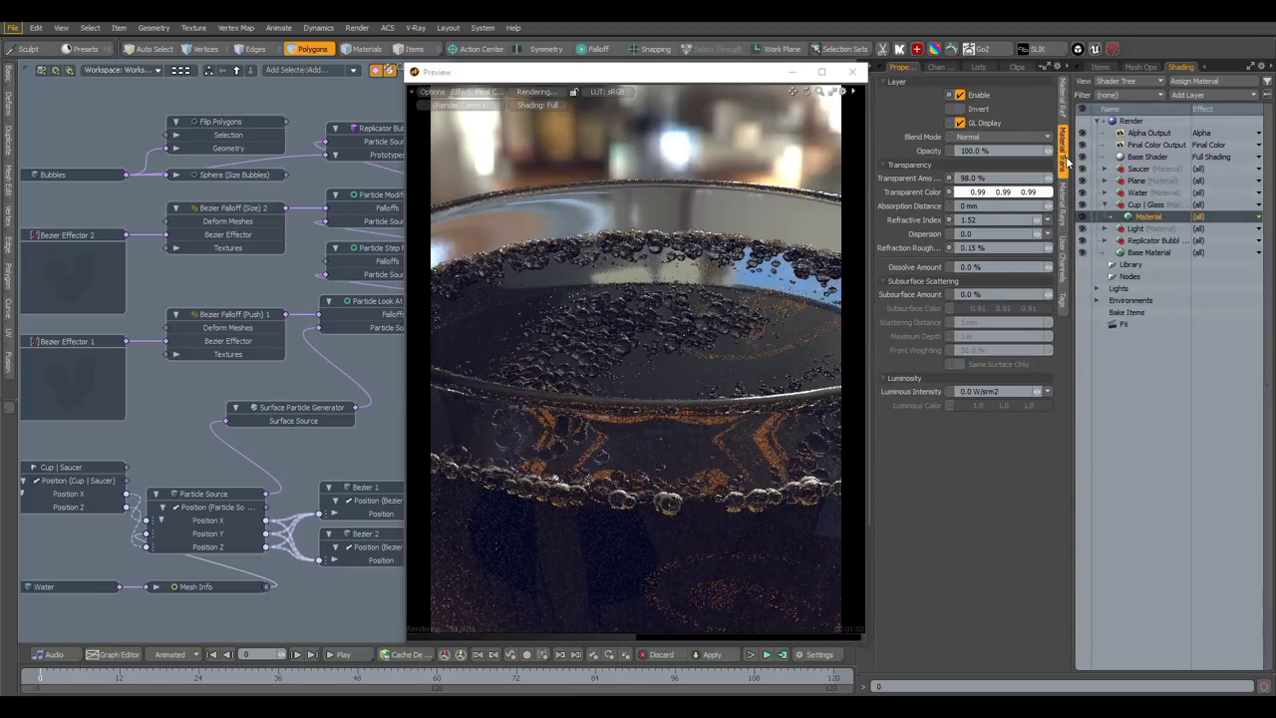
pyautogui.click(1105, 205)
pyautogui.click(1105, 228)
pyautogui.click(1145, 241)
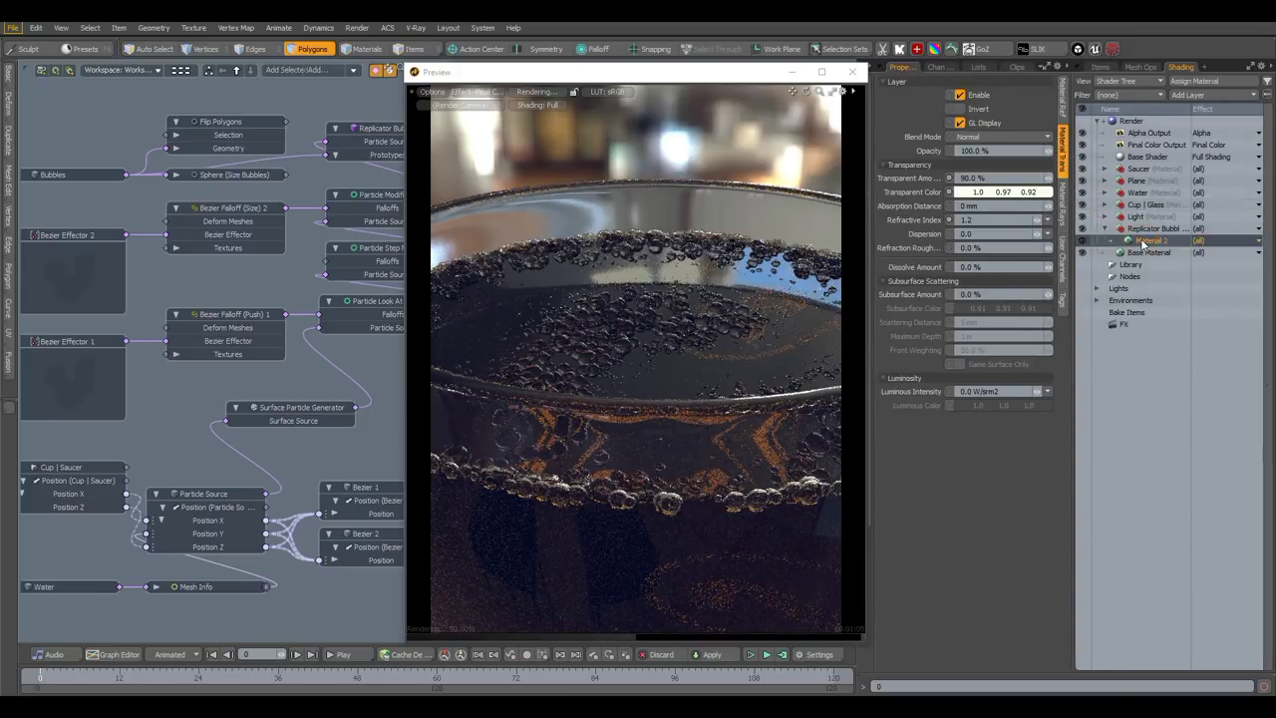
pyautogui.click(1065, 104)
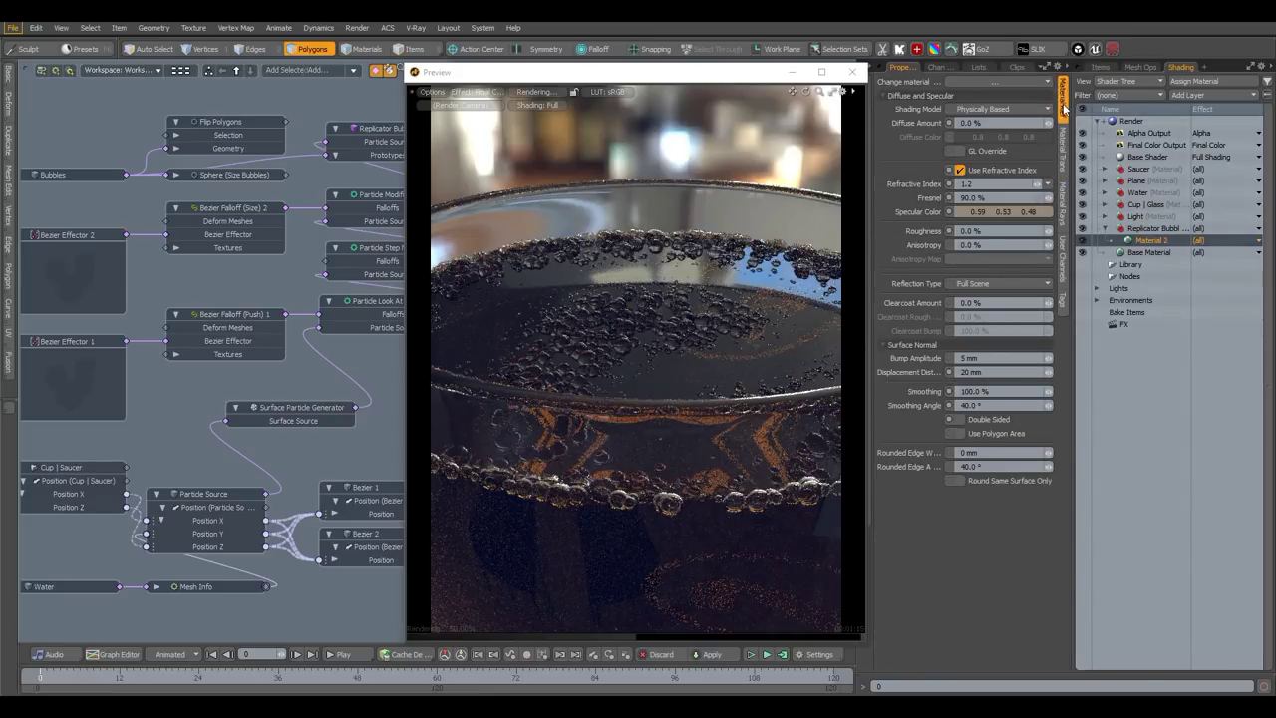
pyautogui.click(1105, 205)
pyautogui.click(1143, 216)
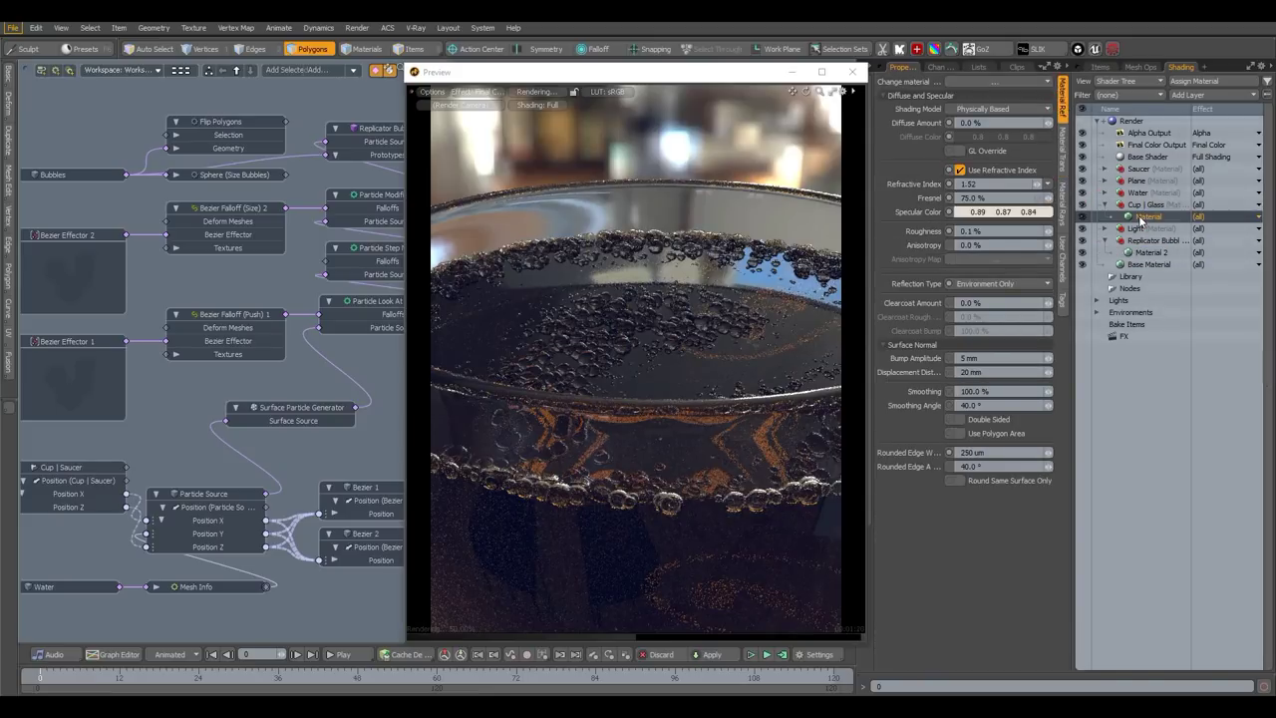
pyautogui.doubleClick(1022, 452)
pyautogui.click(986, 500)
# - Enable the Flip Polygons operation on the Bubbles mesh
pyautogui.click(235, 127)
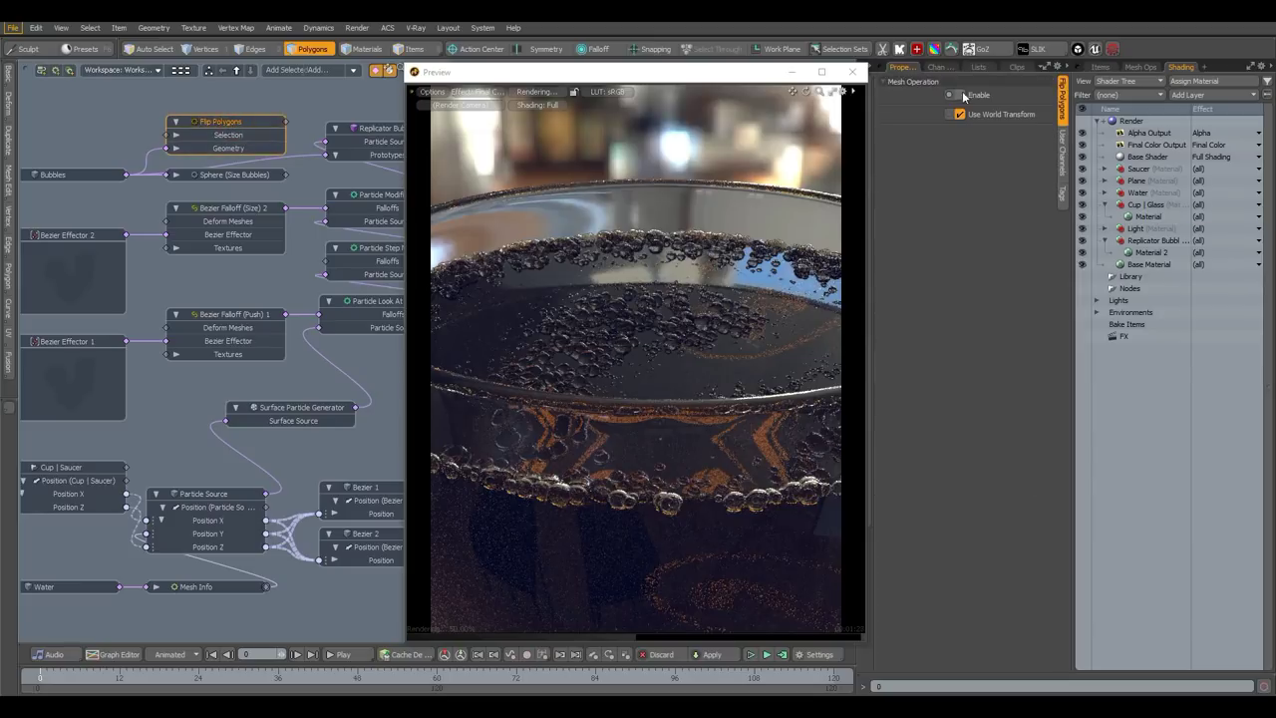
pyautogui.click(961, 95)
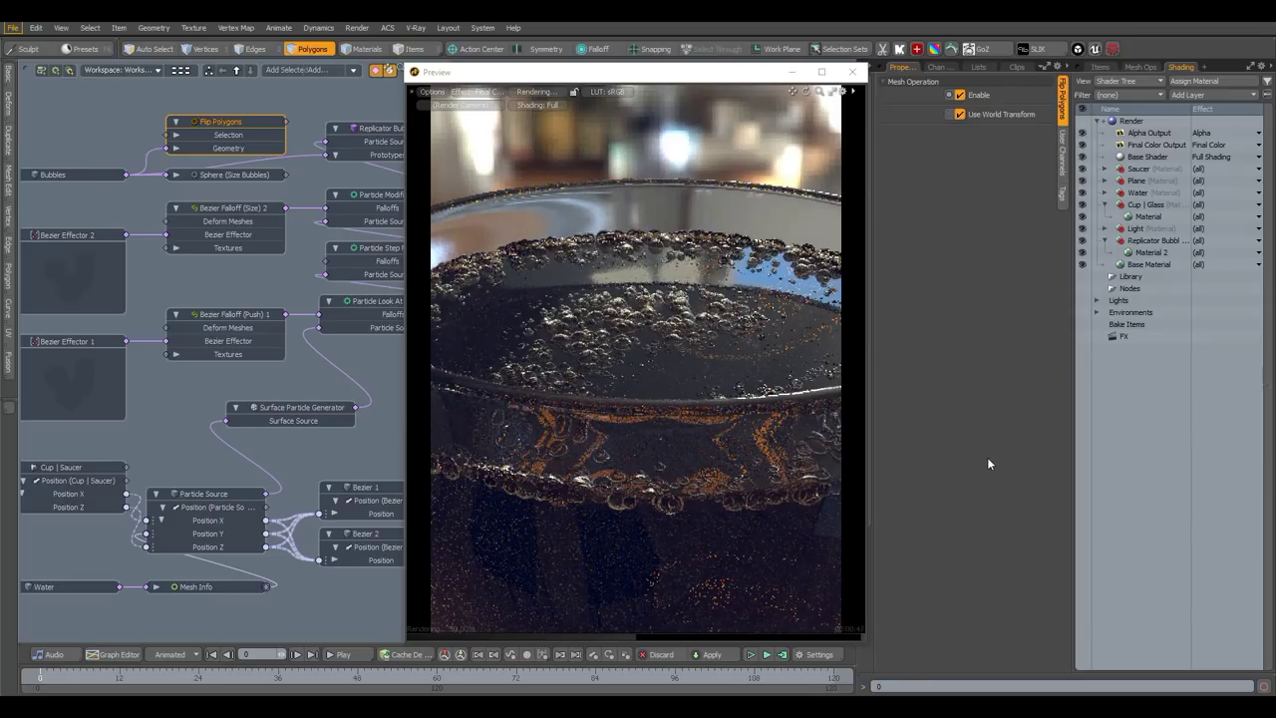
# - Examine the intensity and ray visibility settings of the scene's environments
pyautogui.click(1098, 314)
pyautogui.click(1138, 334)
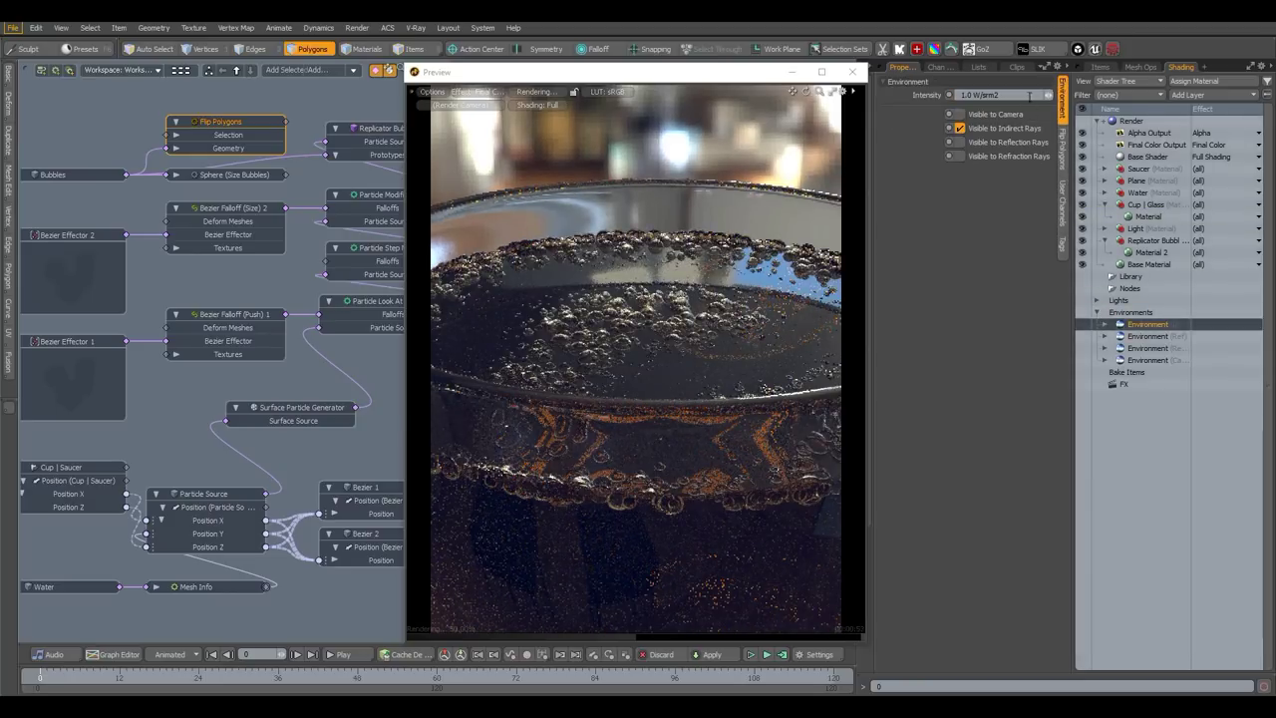
pyautogui.click(1160, 349)
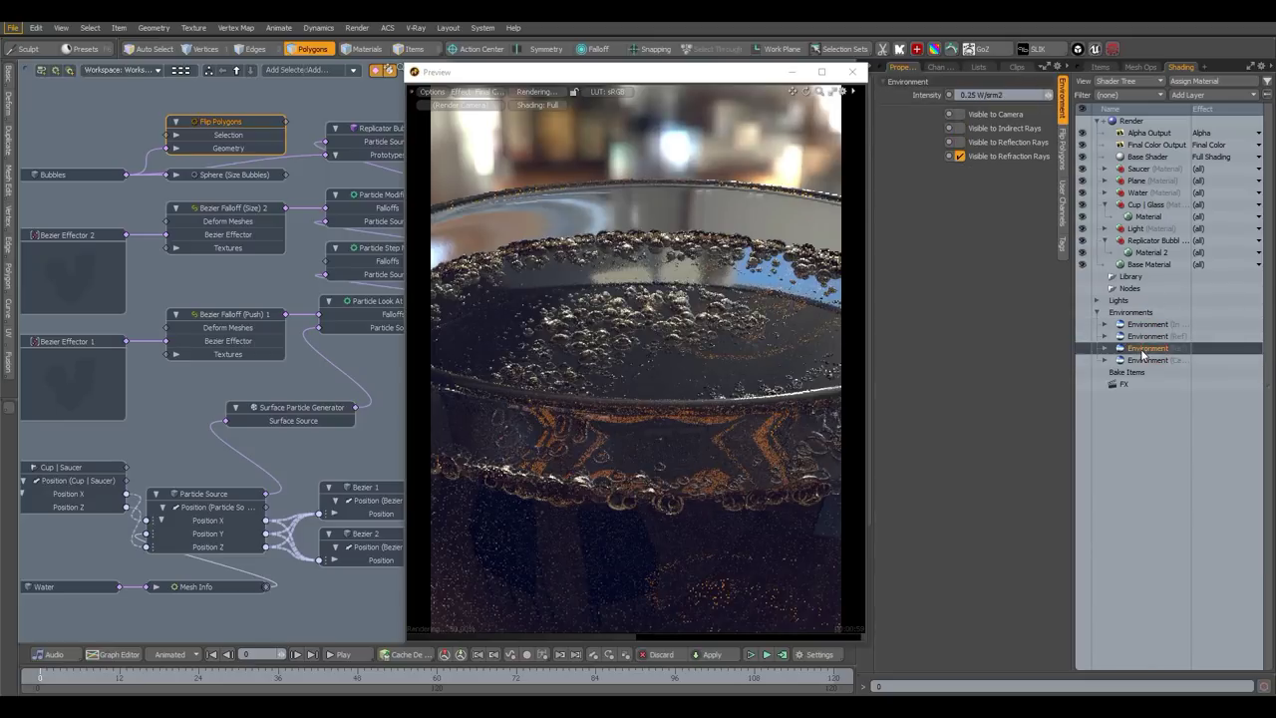
pyautogui.click(1137, 360)
# - Expand all four environments and inspect the kitchen image layers they use
pyautogui.click(1105, 360)
pyautogui.click(1105, 348)
pyautogui.click(1105, 336)
pyautogui.click(1106, 324)
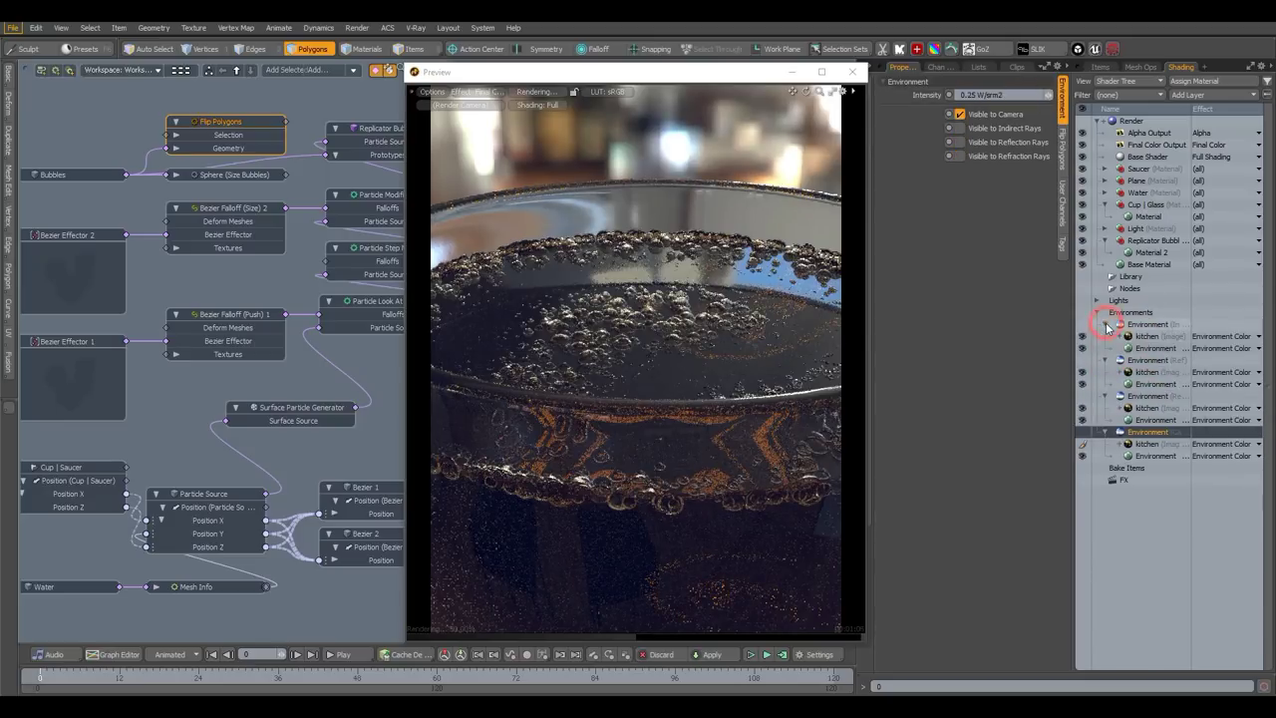
pyautogui.click(1145, 336)
pyautogui.click(1147, 372)
pyautogui.click(1148, 408)
pyautogui.click(1154, 444)
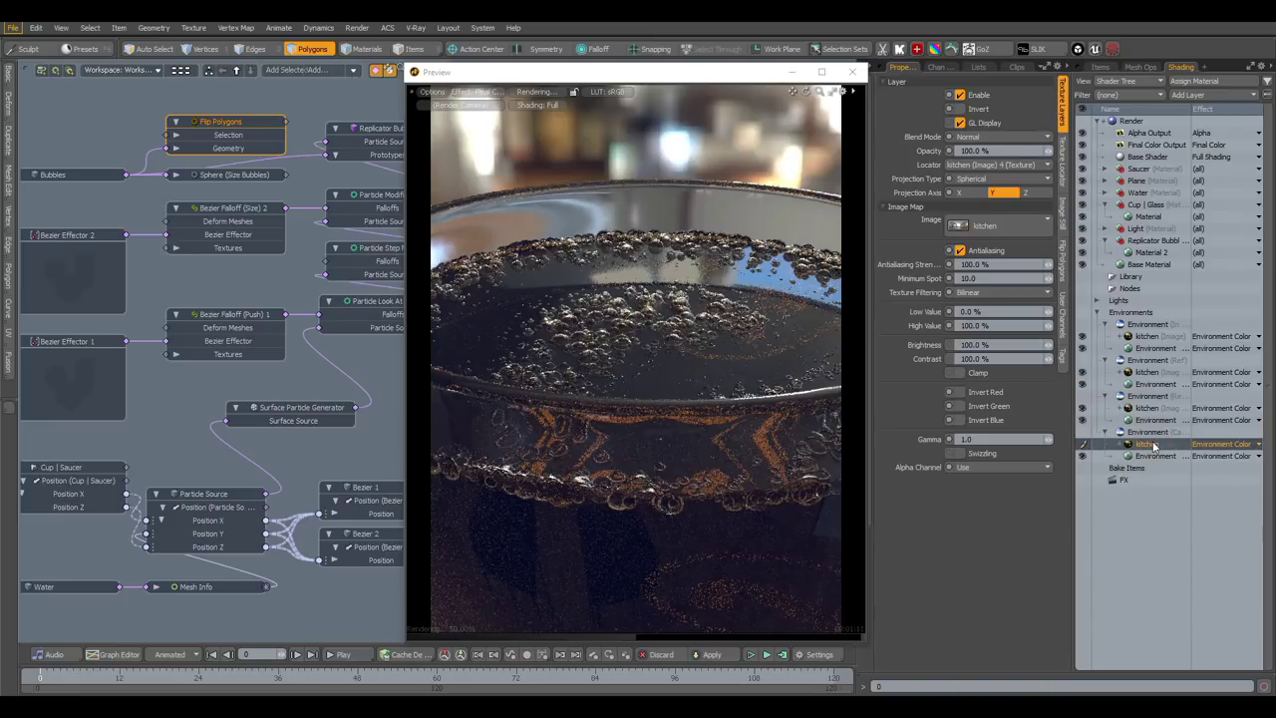
# - Try other target colors, including purple, for the Final Color Output's colorization and undo the color changes
pyautogui.click(1159, 145)
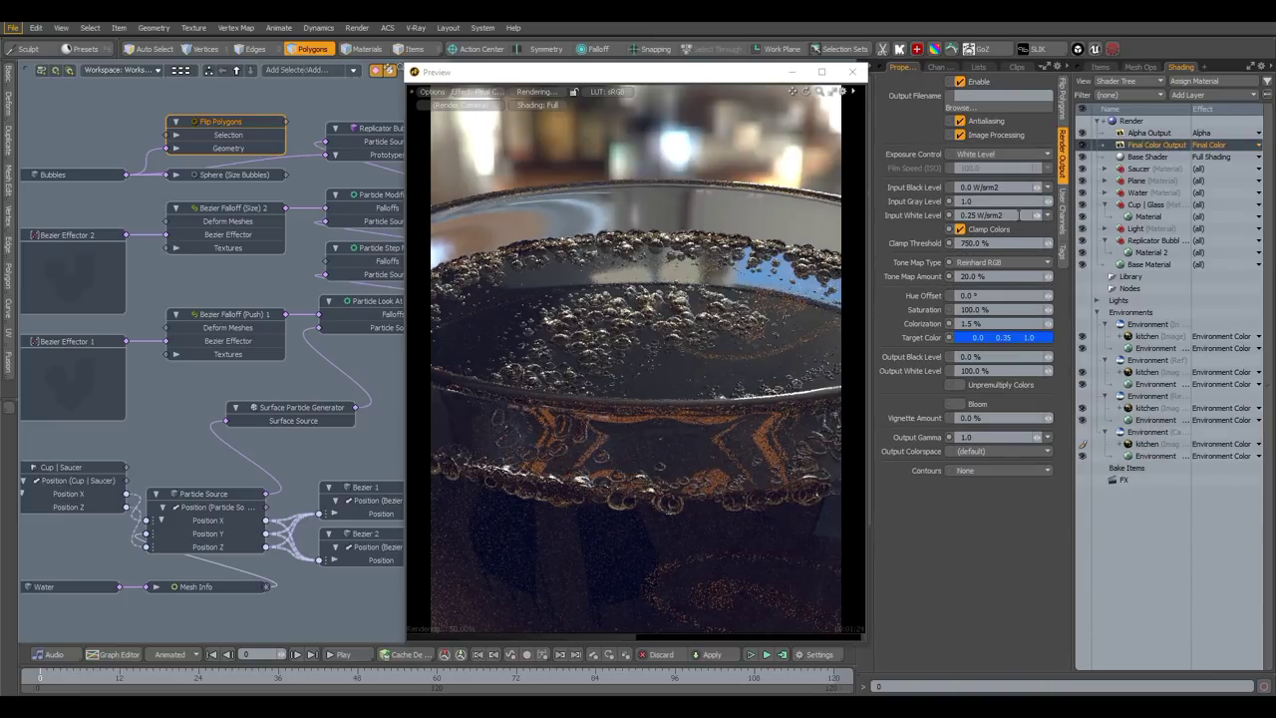
pyautogui.doubleClick(1002, 337)
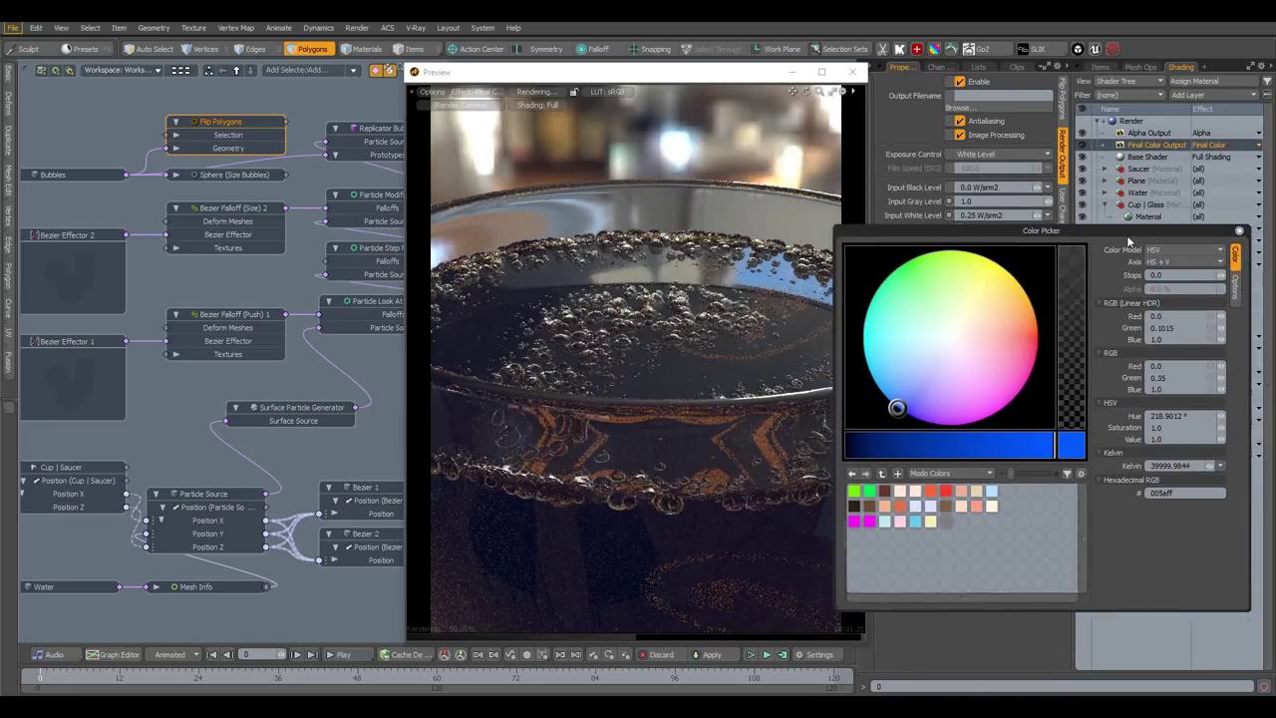
pyautogui.moveTo(1067, 290)
pyautogui.mouseDown()
pyautogui.moveTo(892, 365)
pyautogui.moveTo(971, 428)
pyautogui.mouseUp()
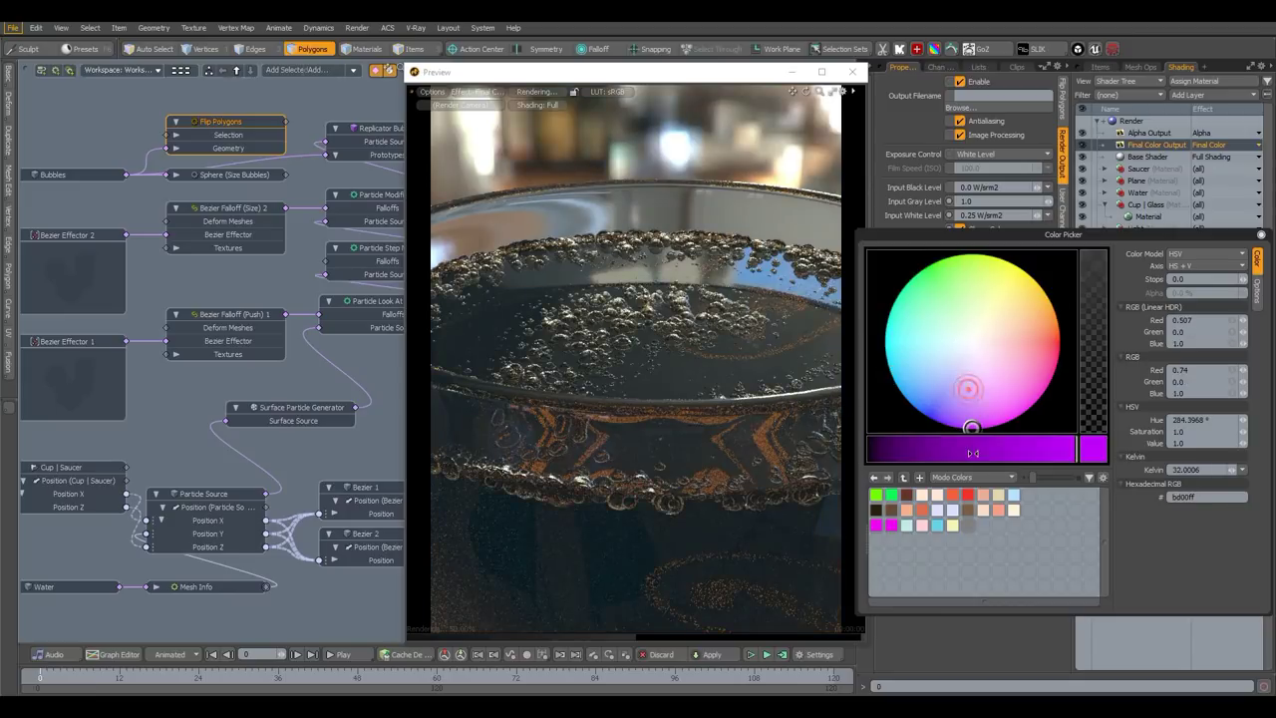
pyautogui.click(979, 633)
pyautogui.hotkey('ctrl', 'z')
pyautogui.hotkey('ctrl', 'z')
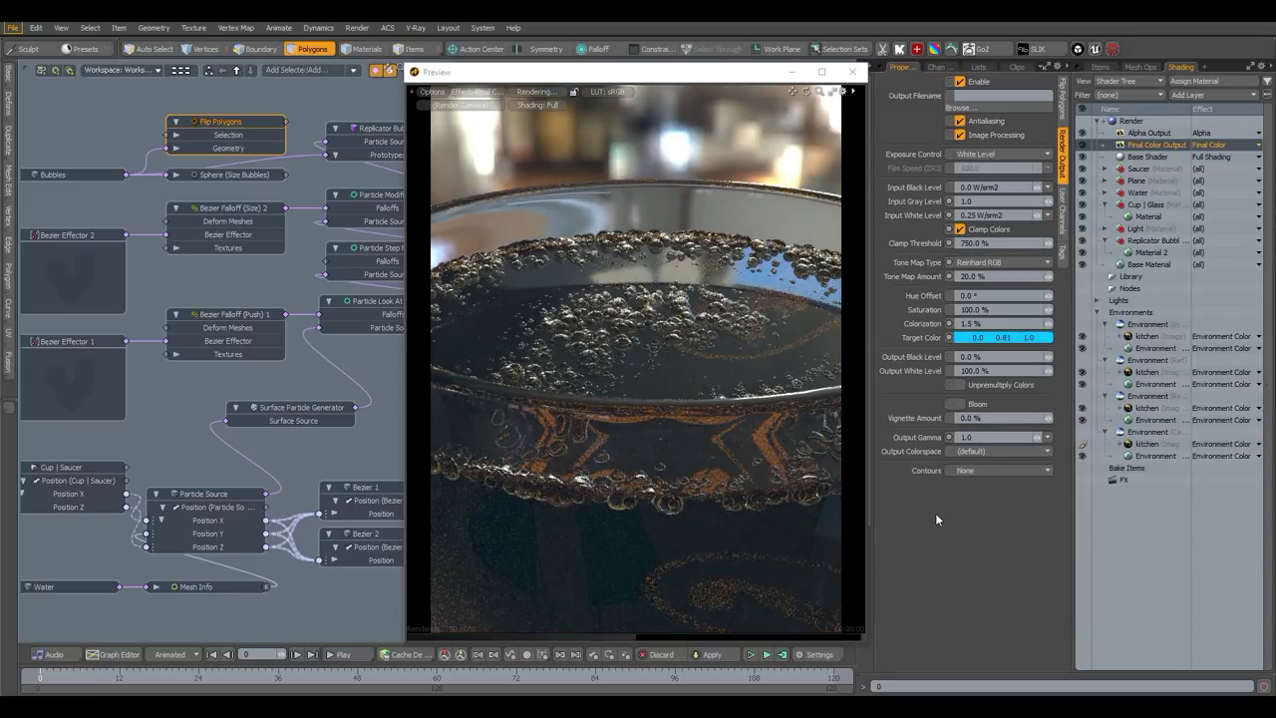
pyautogui.hotkey('ctrl', 'z')
pyautogui.hotkey('ctrl', 'z')
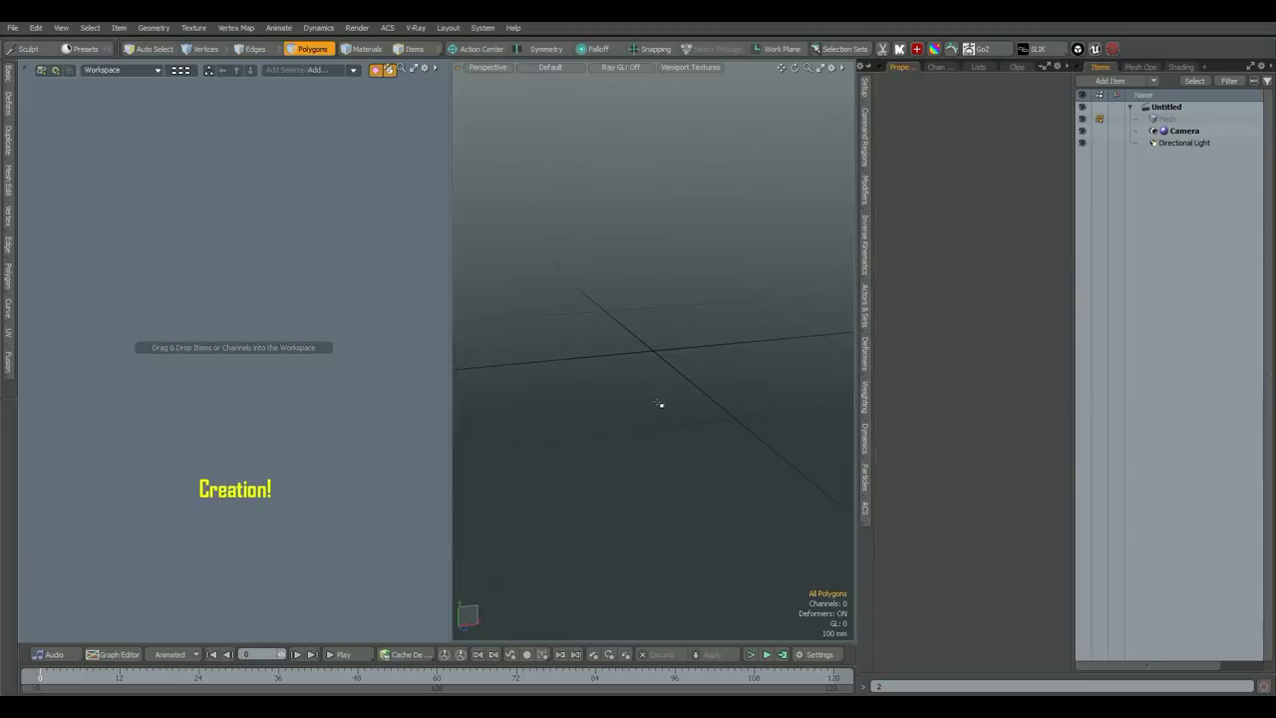
# - Place the new scene's mesh in the schematic and attach a Cylinder mesh operation to it
pyautogui.click(1166, 119)
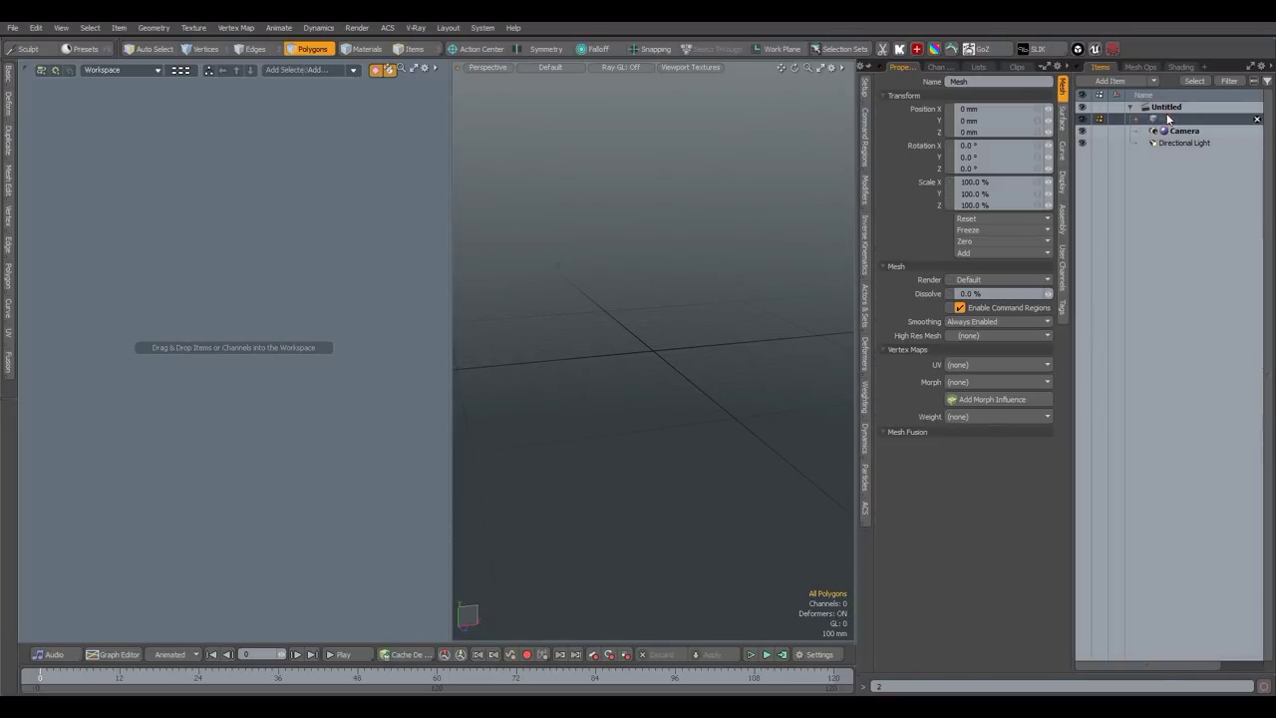
pyautogui.moveTo(108, 342); pyautogui.dragTo(107, 345)
pyautogui.click(342, 70)
pyautogui.write('cyl')
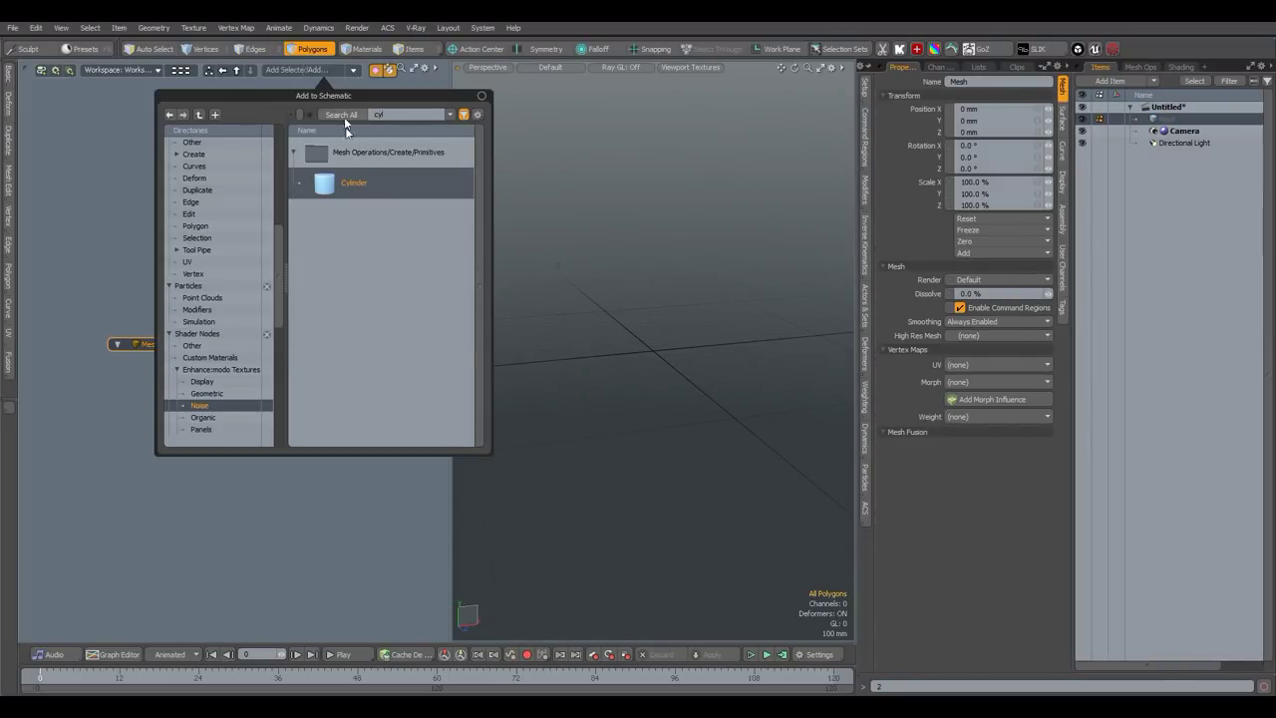
pyautogui.doubleClick(353, 187)
pyautogui.moveTo(190, 347); pyautogui.dragTo(197, 360)
pyautogui.moveTo(365, 285); pyautogui.dragTo(172, 412)
pyautogui.moveTo(197, 360); pyautogui.dragTo(156, 468)
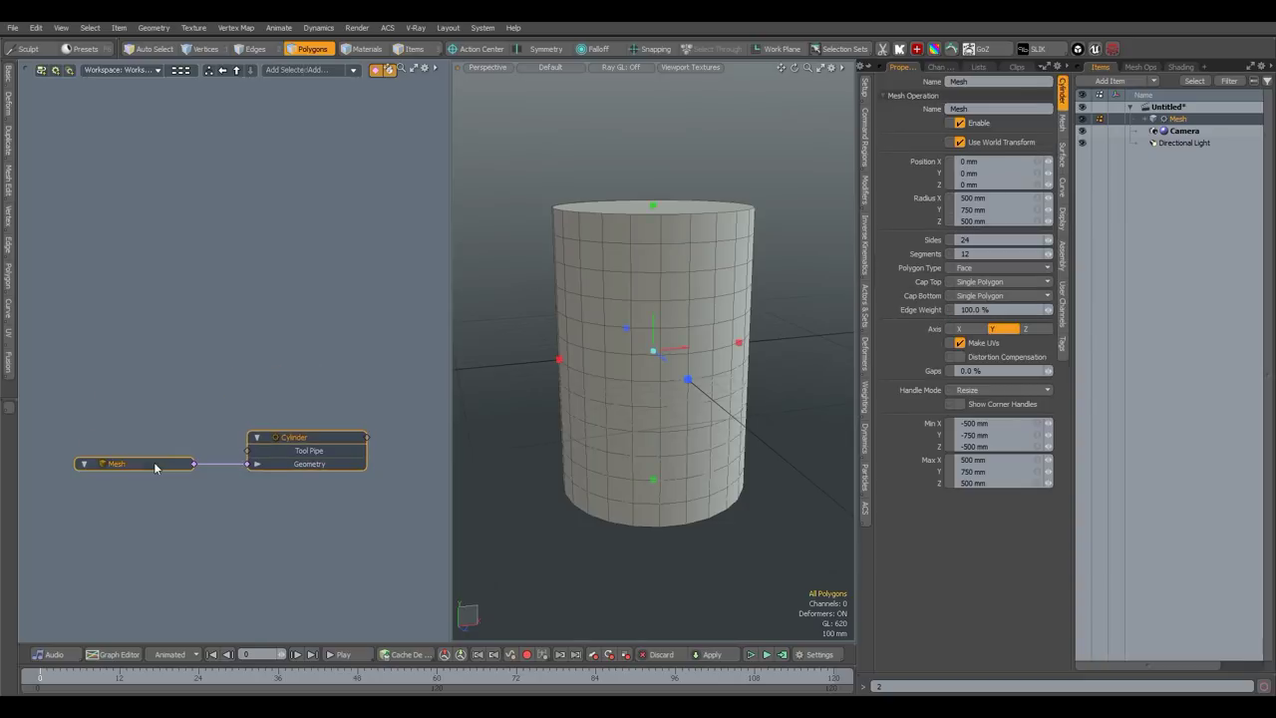
# - Flatten the cylinder into a disc with radius X 25 mm, Y 0 mm and Z 25 mm
pyautogui.click(290, 438)
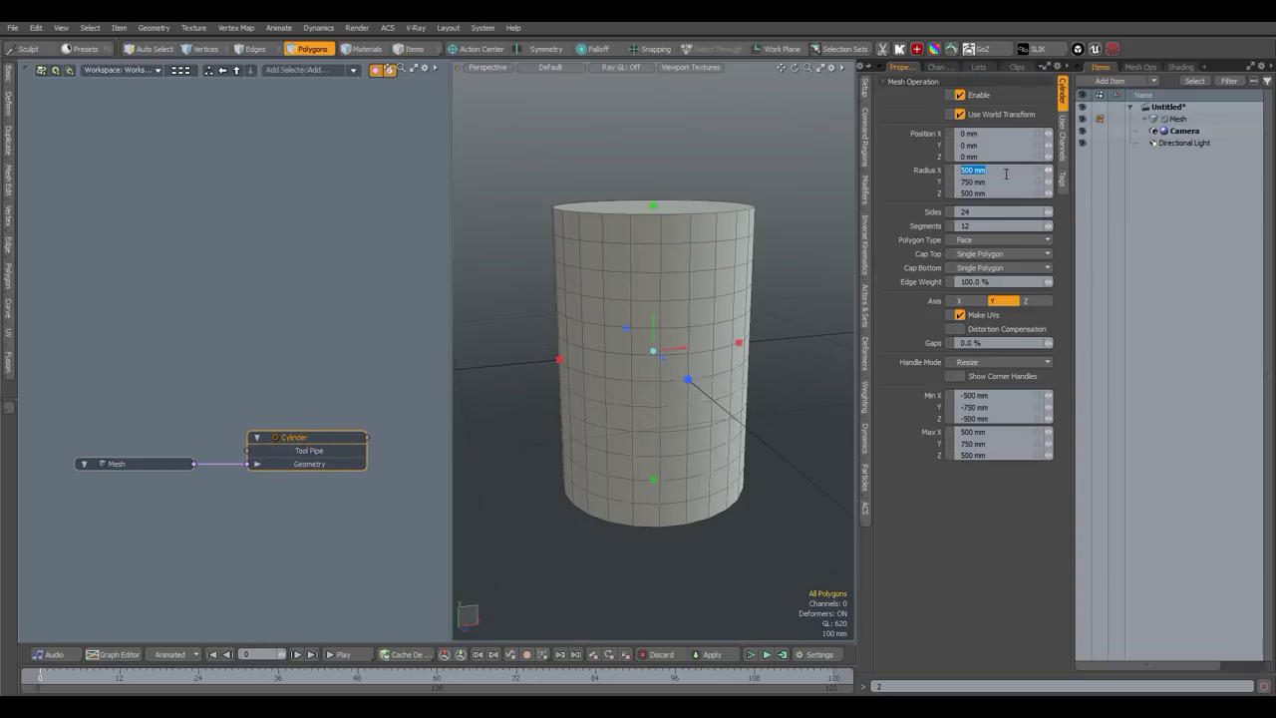
pyautogui.write('25')
pyautogui.press('Return')
pyautogui.click(970, 192)
pyautogui.write('25')
pyautogui.press('Return')
pyautogui.moveTo(999, 182); pyautogui.dragTo(952, 190)
pyautogui.write('0')
pyautogui.press('Return')
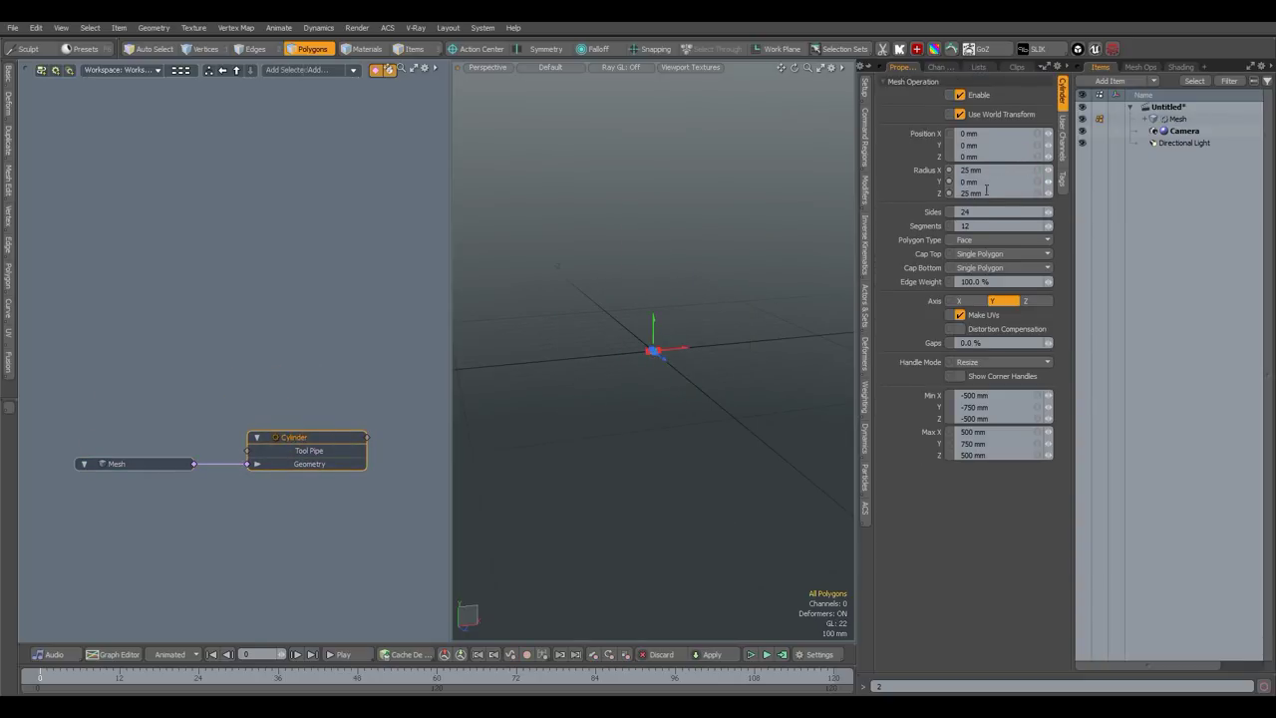
# - Set the cylinder to 8 sides with Catmull Clark polygons and a Quad Grid top cap
pyautogui.click(976, 240)
pyautogui.click(972, 250)
pyautogui.click(976, 254)
pyautogui.click(980, 265)
# - Hide the grid and work plane around the disc in the perspective viewport
pyautogui.scroll(10, 656, 362)
pyautogui.keyDown('alt'); pyautogui.moveTo(655, 362); pyautogui.dragTo(657, 486); pyautogui.keyUp('alt')
pyautogui.hotkey('ctrl', '3')
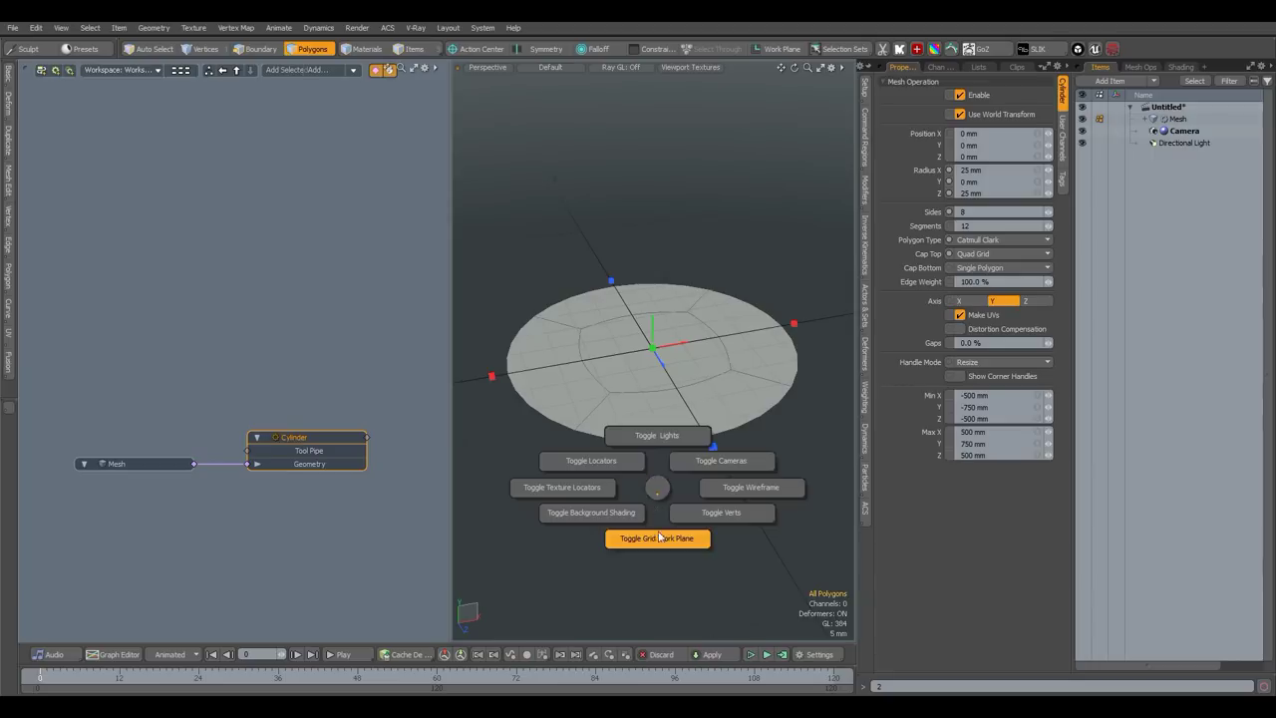
pyautogui.click(659, 538)
# - Create a second mesh, place it in the schematic and attach a Sphere mesh operation to it
pyautogui.press('n')
pyautogui.moveTo(1162, 133); pyautogui.dragTo(88, 403)
pyautogui.click(317, 72)
pyautogui.write('spher')
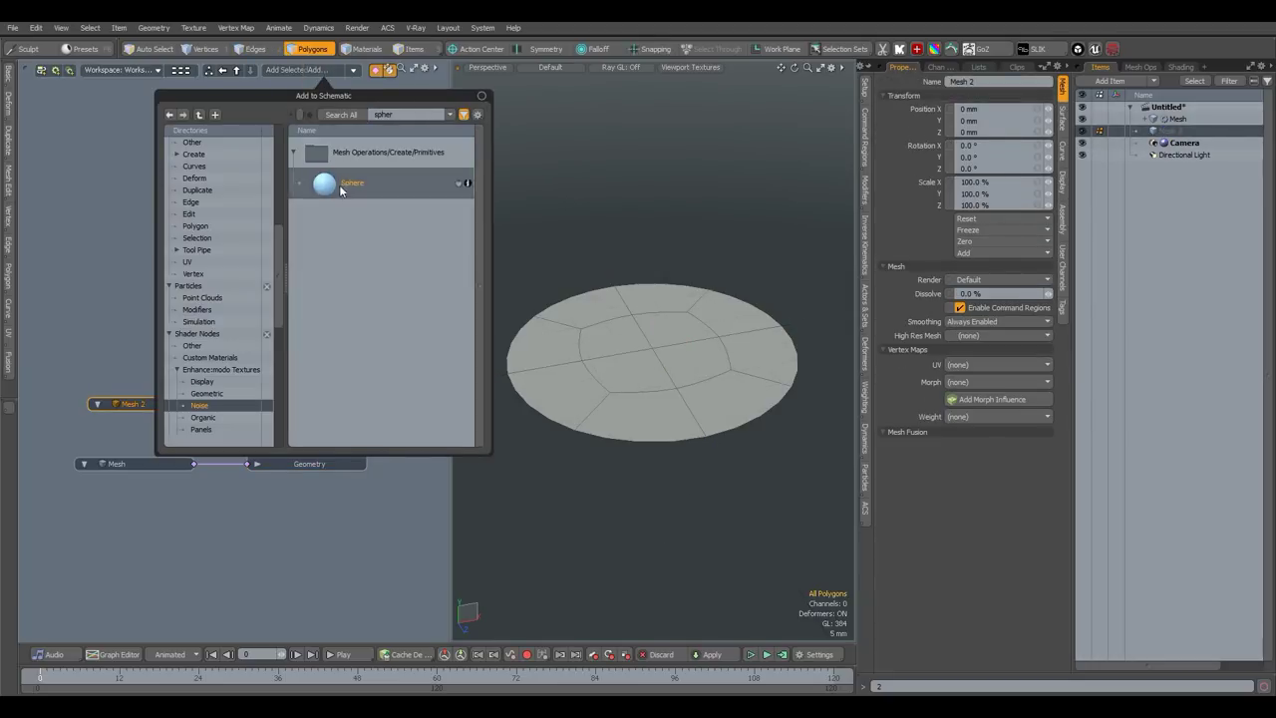
pyautogui.doubleClick(341, 186)
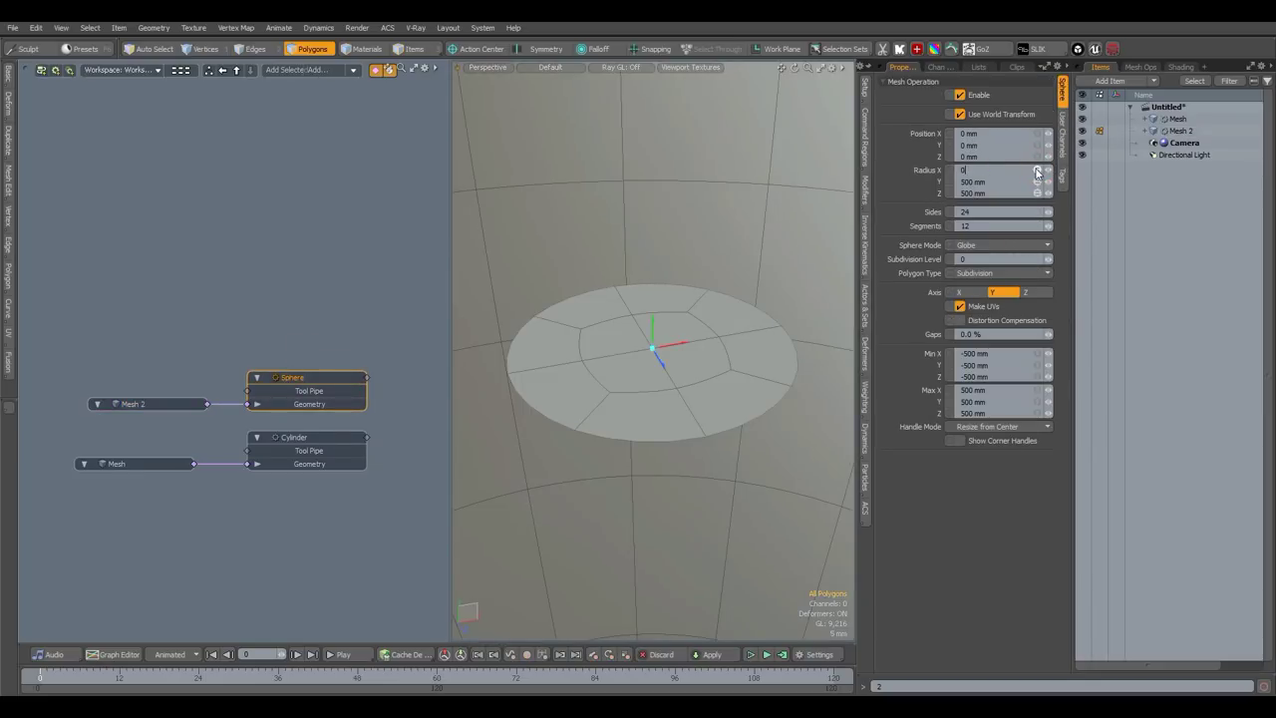
# - Set the sphere's radius to X 750 um, Y 500 um and Z 750 um, using Quadball mode with subdivision level 1
pyautogui.press('Return')
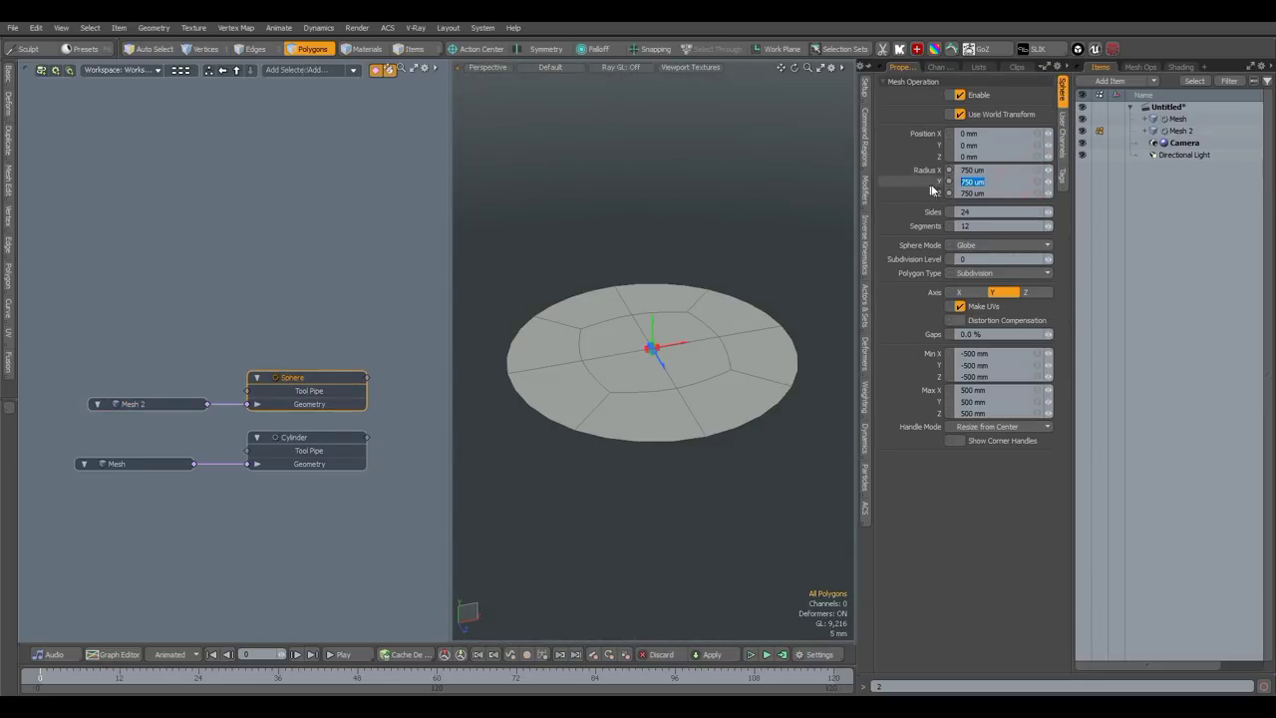
pyautogui.click(981, 246)
pyautogui.click(982, 257)
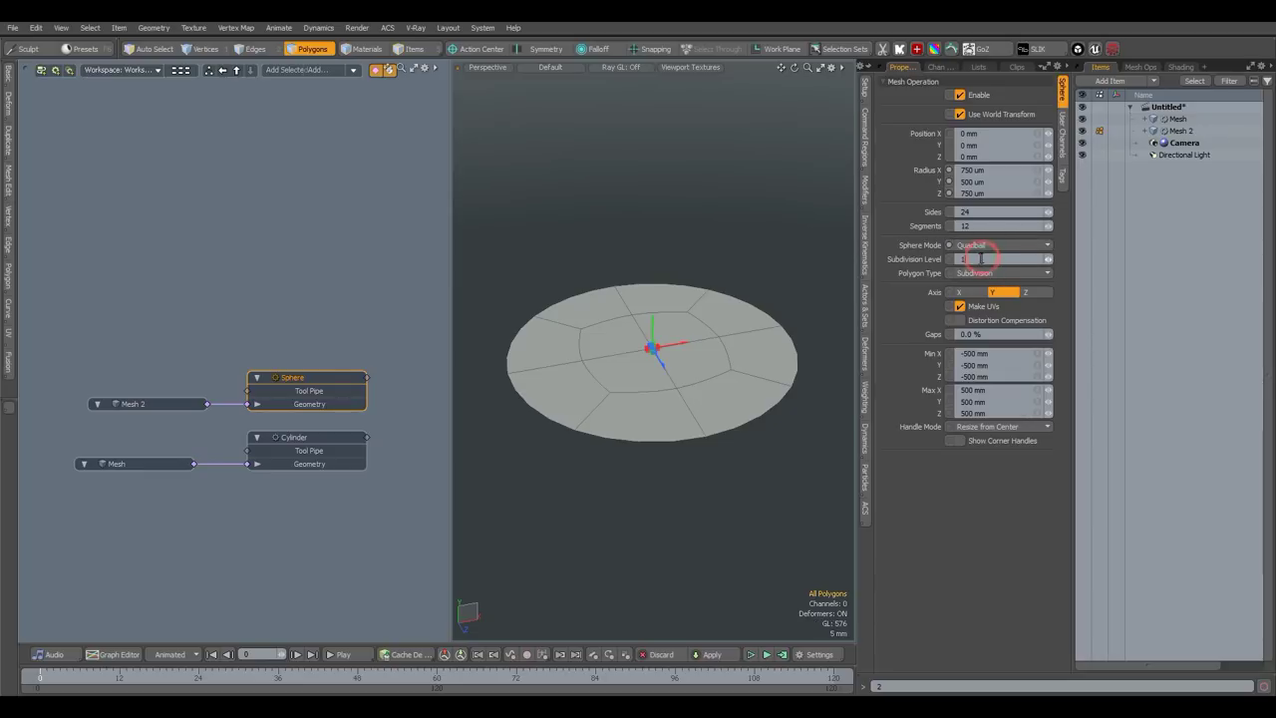
pyautogui.keyDown('ctrl'); pyautogui.keyDown('alt'); pyautogui.moveTo(672, 346); pyautogui.dragTo(608, 345); pyautogui.keyUp('alt'); pyautogui.keyUp('ctrl')
# - Rename the sphere's mesh to Bubbles and the cylinder's mesh to Source
pyautogui.click(161, 406)
pyautogui.hotkey('shift', 'a')
pyautogui.doubleClick(140, 404)
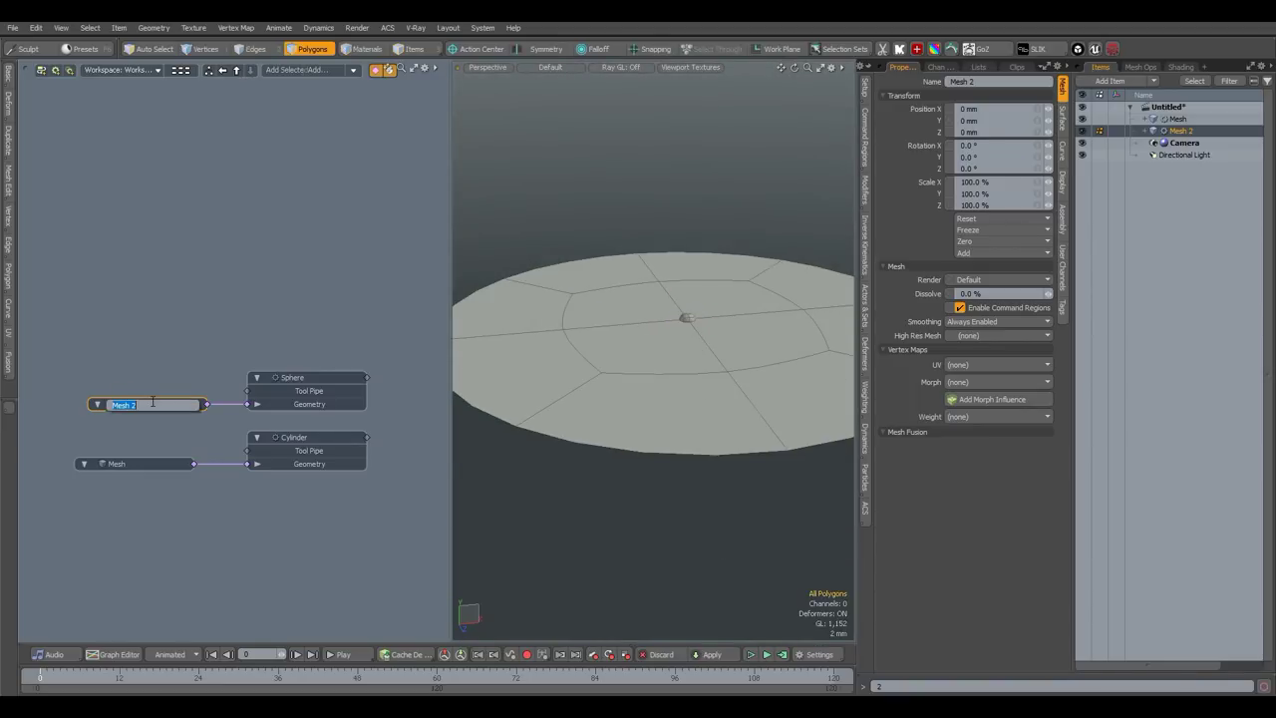
pyautogui.press('Return')
pyautogui.doubleClick(128, 464)
pyautogui.write('Source')
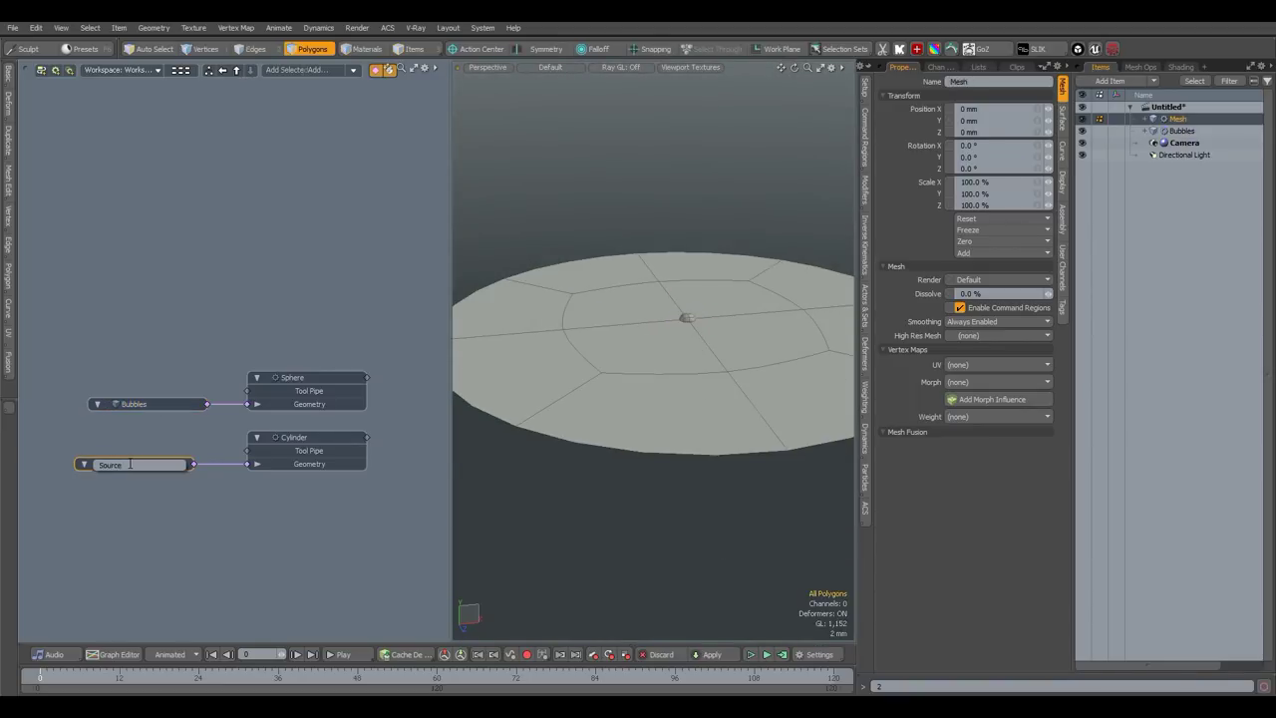
pyautogui.press('Return')
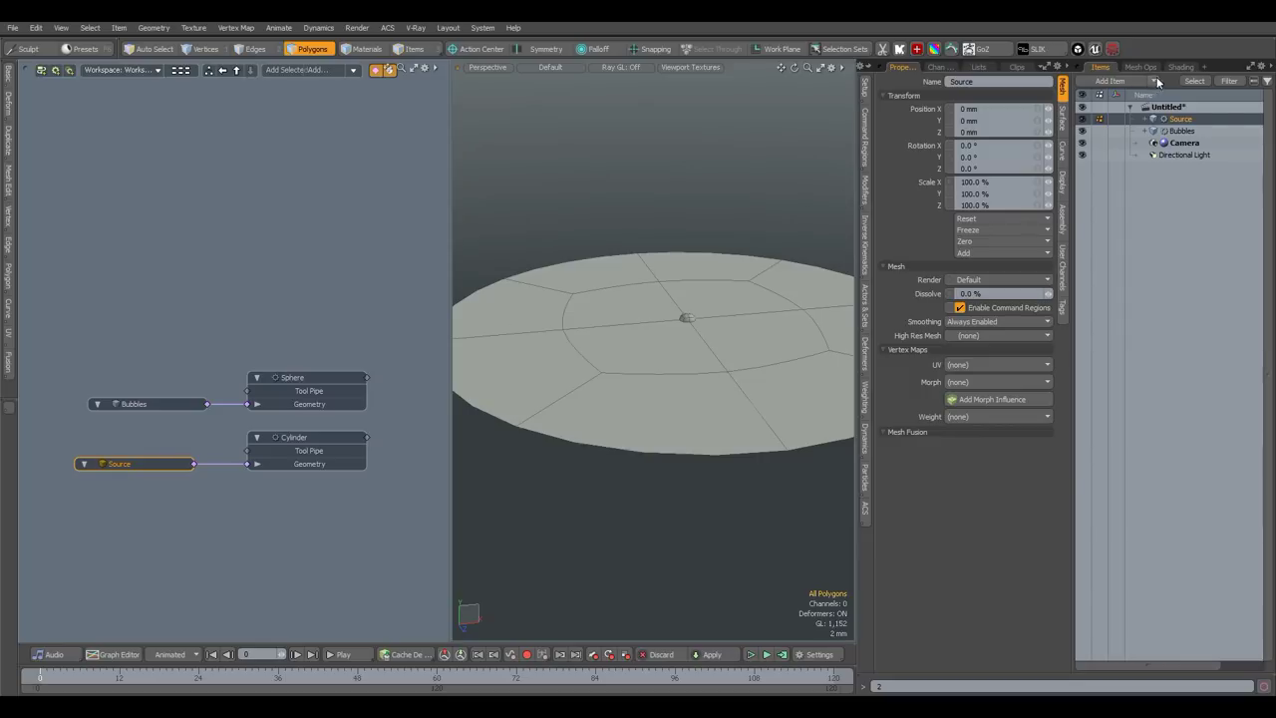
# - Add a Surface Particle Generator and a Replicator item to the scene
pyautogui.click(1158, 83)
pyautogui.moveTo(1154, 216)
pyautogui.moveTo(1222, 226)
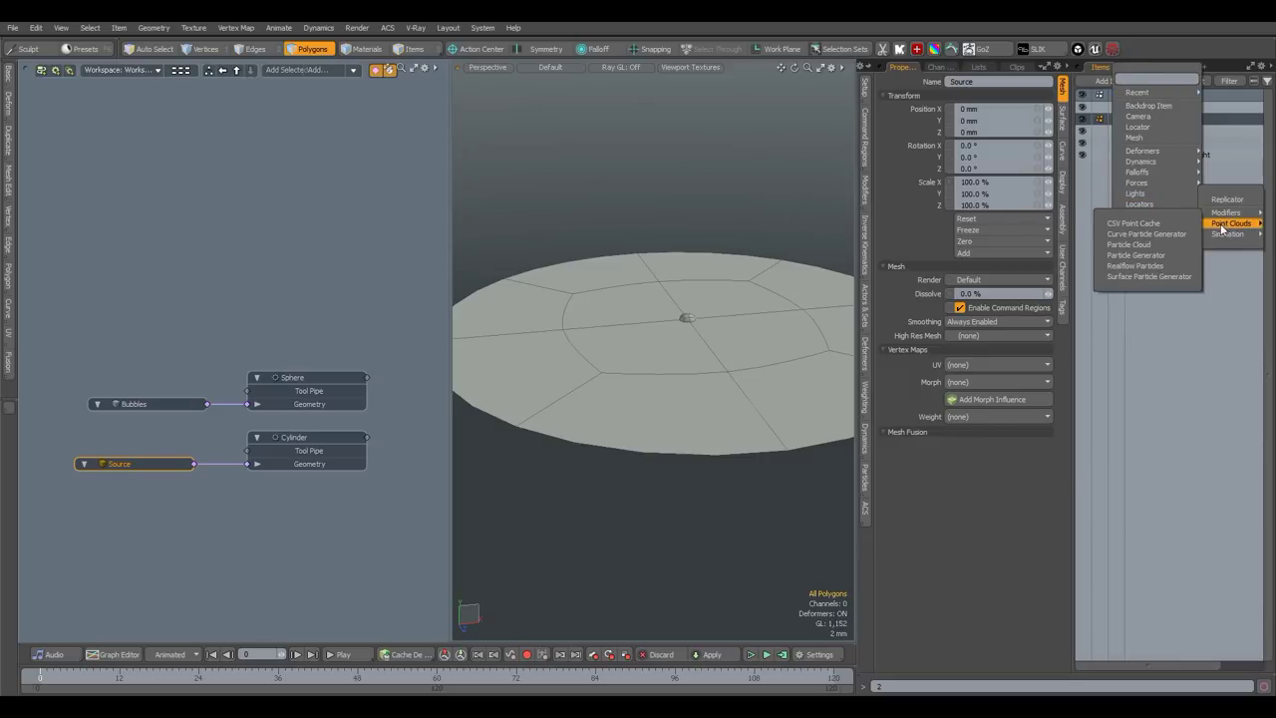
pyautogui.click(1157, 276)
pyautogui.click(1154, 81)
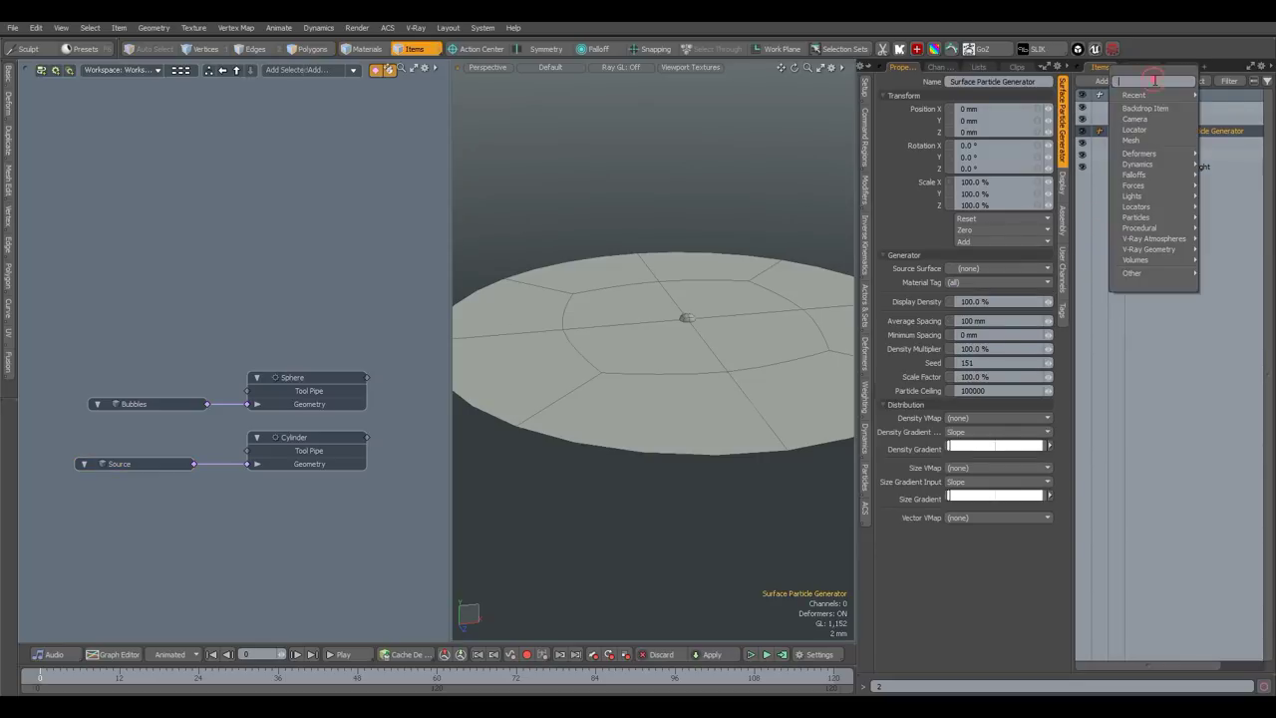
pyautogui.moveTo(1157, 217)
pyautogui.click(1223, 203)
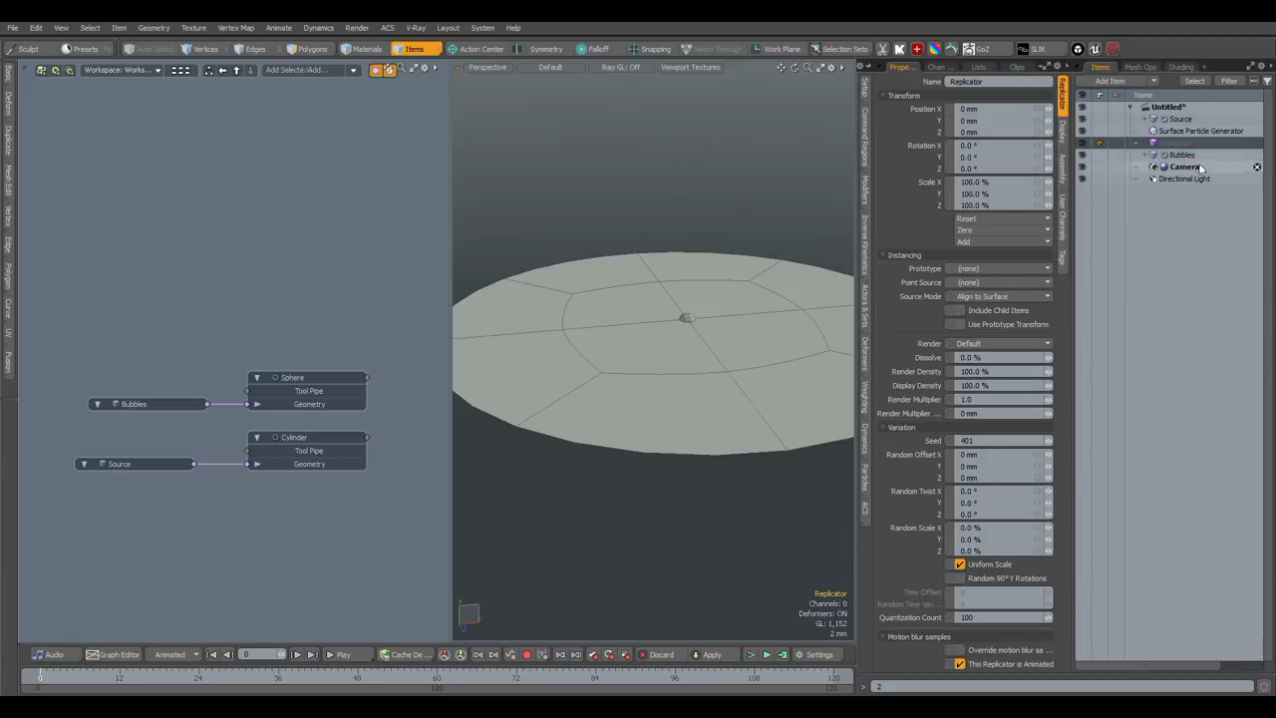
# - Place the Surface Particle Generator and Replicator in the schematic, linking Source to the generator, Bubbles to Prototypes and the generator to the Replicator's Particle Source
pyautogui.moveTo(92, 330); pyautogui.dragTo(93, 330)
pyautogui.moveTo(156, 366); pyautogui.dragTo(313, 325)
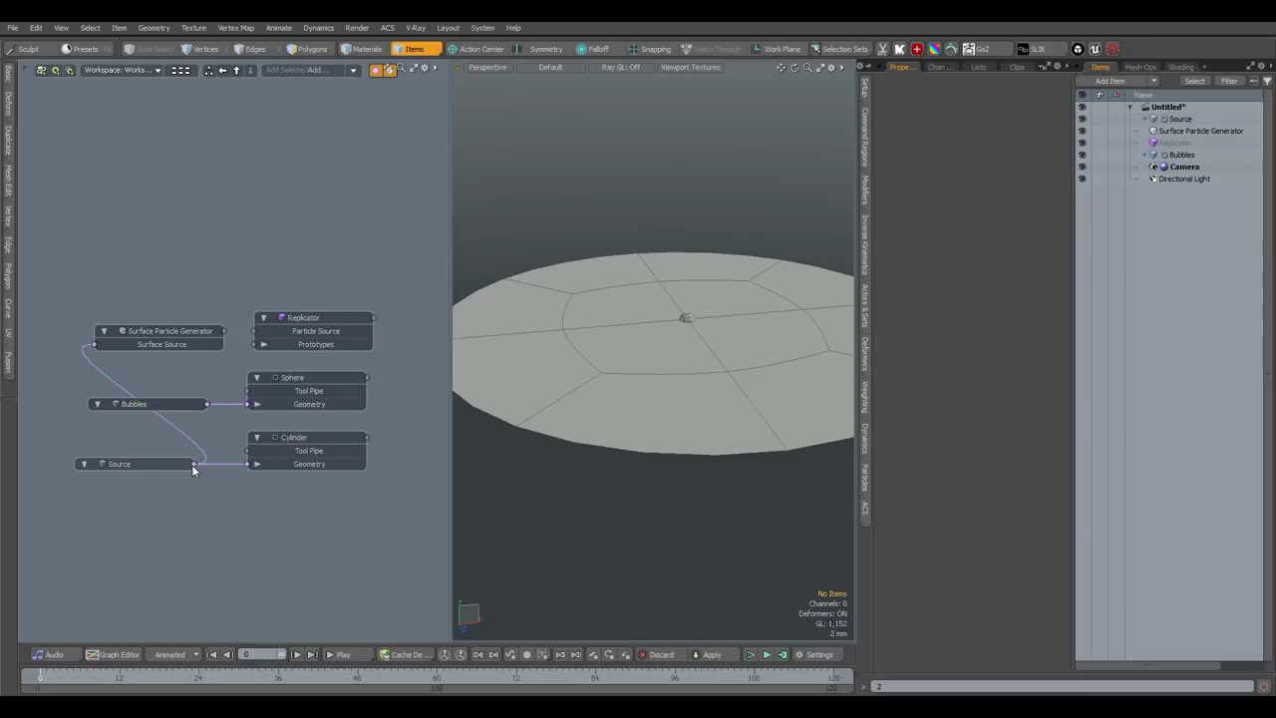
pyautogui.moveTo(252, 345); pyautogui.dragTo(209, 405)
pyautogui.moveTo(223, 332); pyautogui.dragTo(254, 331)
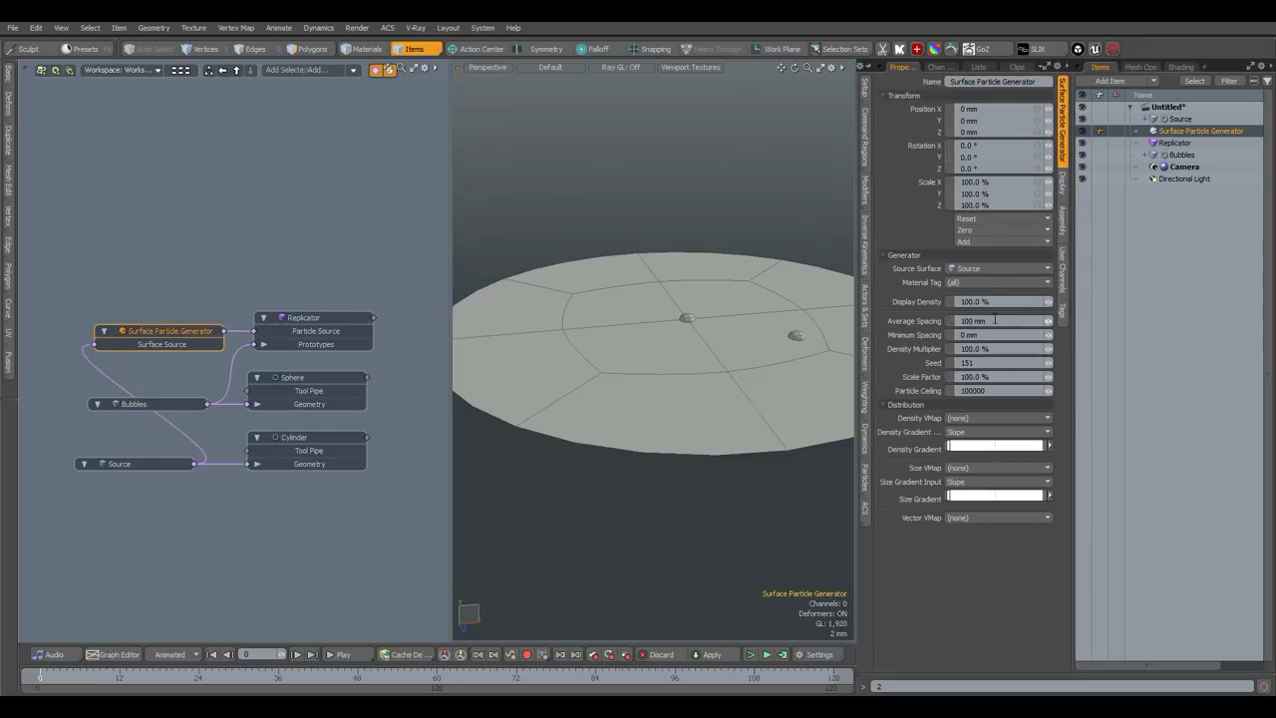
# - Set the Surface Particle Generator's average spacing to 1 mm and minimum spacing to 0.5 mm
pyautogui.doubleClick(995, 320)
pyautogui.write('1')
pyautogui.press('Return')
pyautogui.write('0.5')
pyautogui.press('Return')
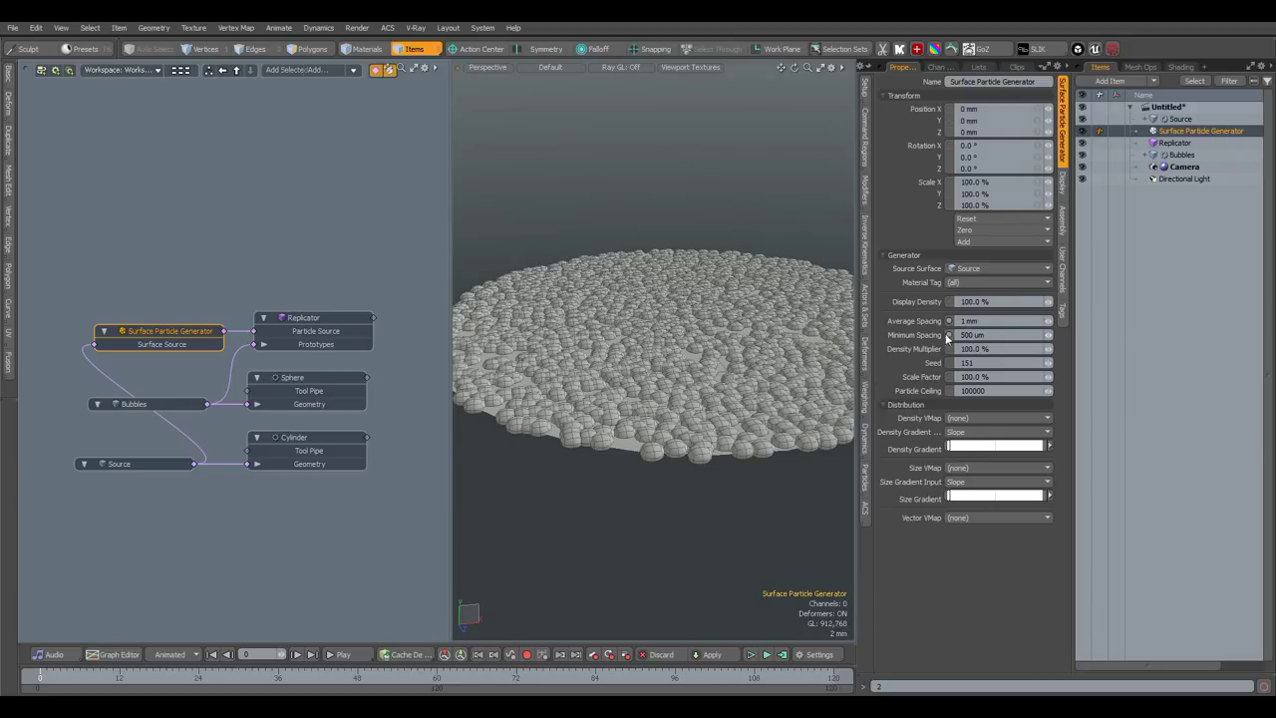
# - Add a Look At particle modifier, hide its locator and wire it between the Surface Particle Generator and the Replicator's Particle Source
pyautogui.keyDown('alt'); pyautogui.moveTo(720, 271); pyautogui.dragTo(702, 336); pyautogui.keyUp('alt')
pyautogui.click(866, 480)
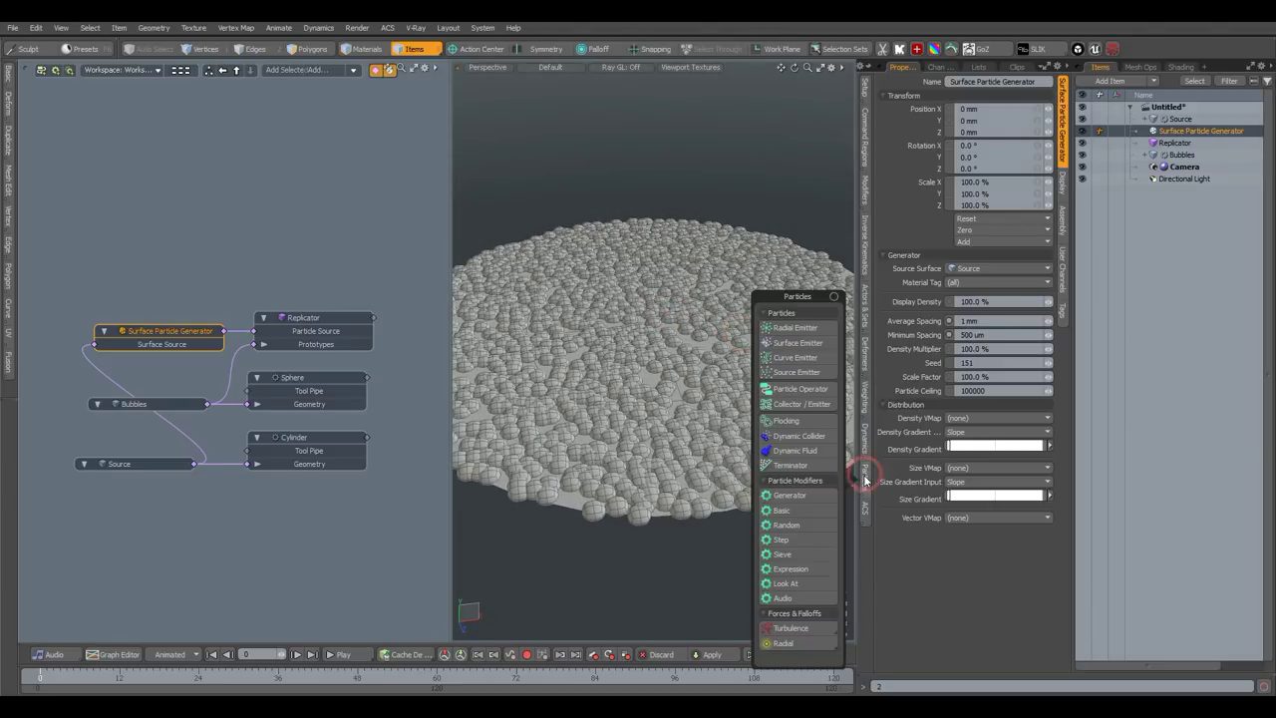
pyautogui.click(786, 584)
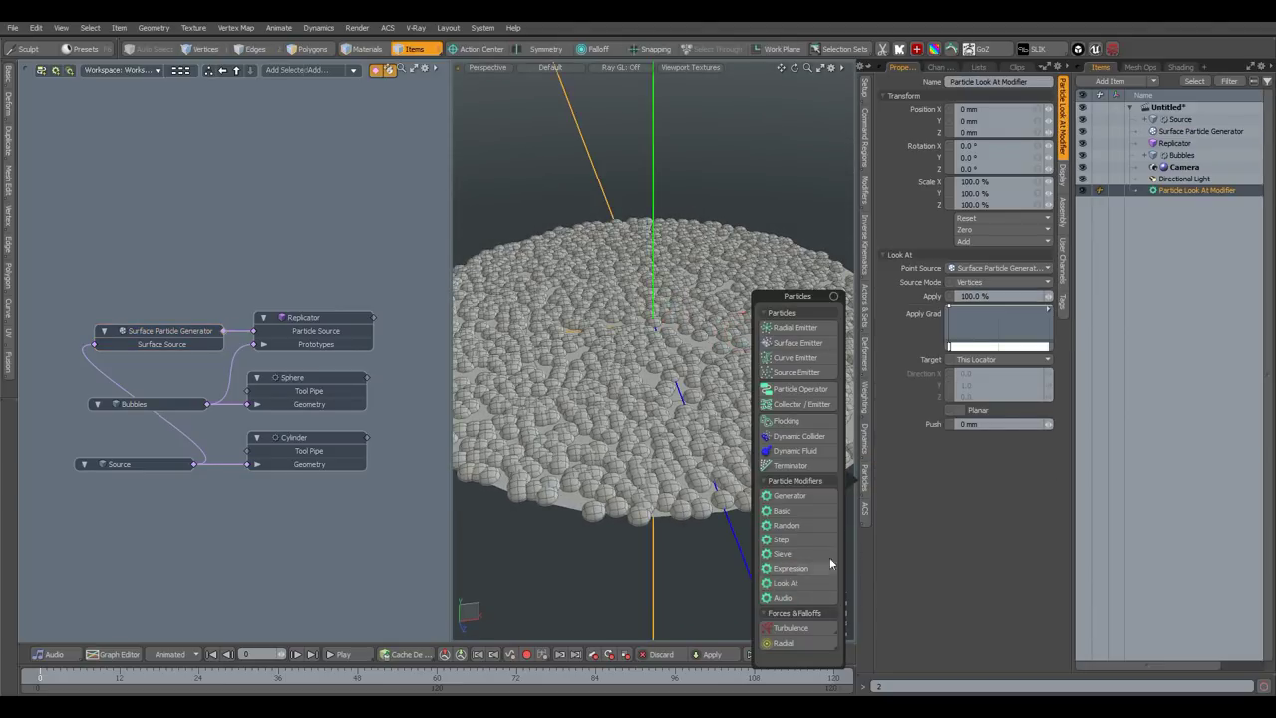
pyautogui.click(1082, 191)
pyautogui.moveTo(1166, 190); pyautogui.dragTo(237, 245)
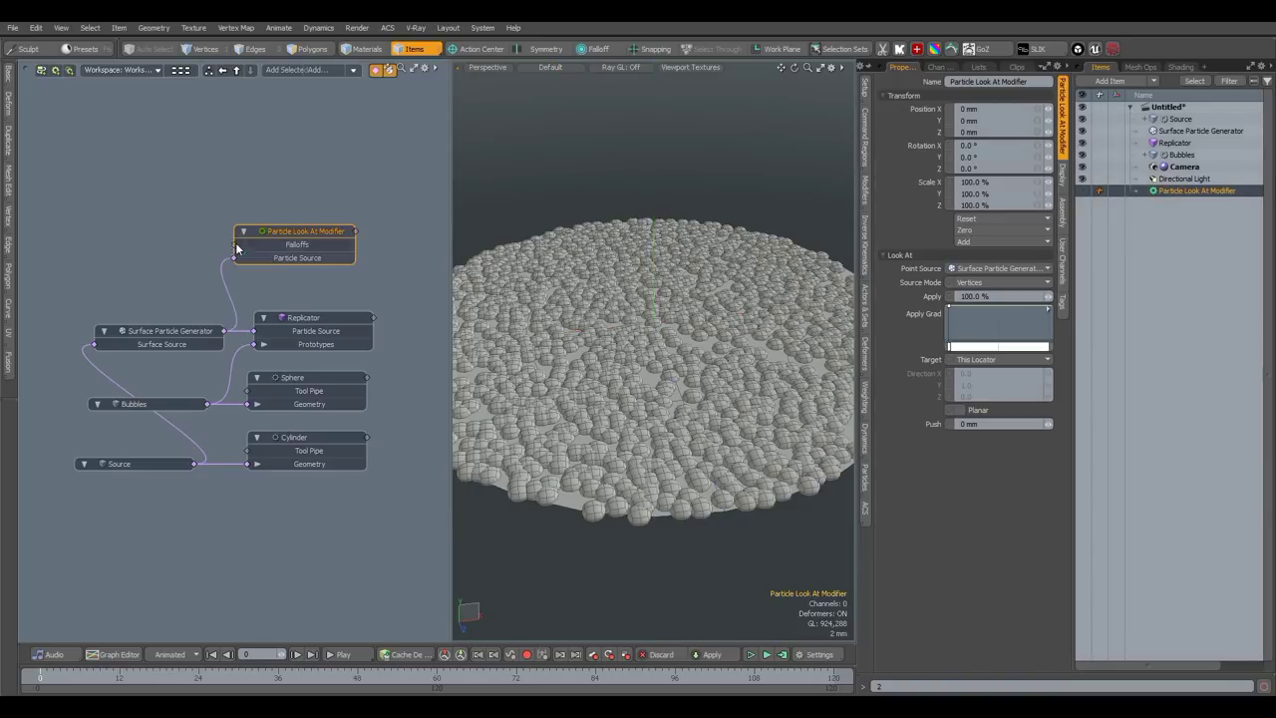
pyautogui.moveTo(294, 316); pyautogui.dragTo(337, 322)
pyautogui.moveTo(306, 230); pyautogui.dragTo(290, 331)
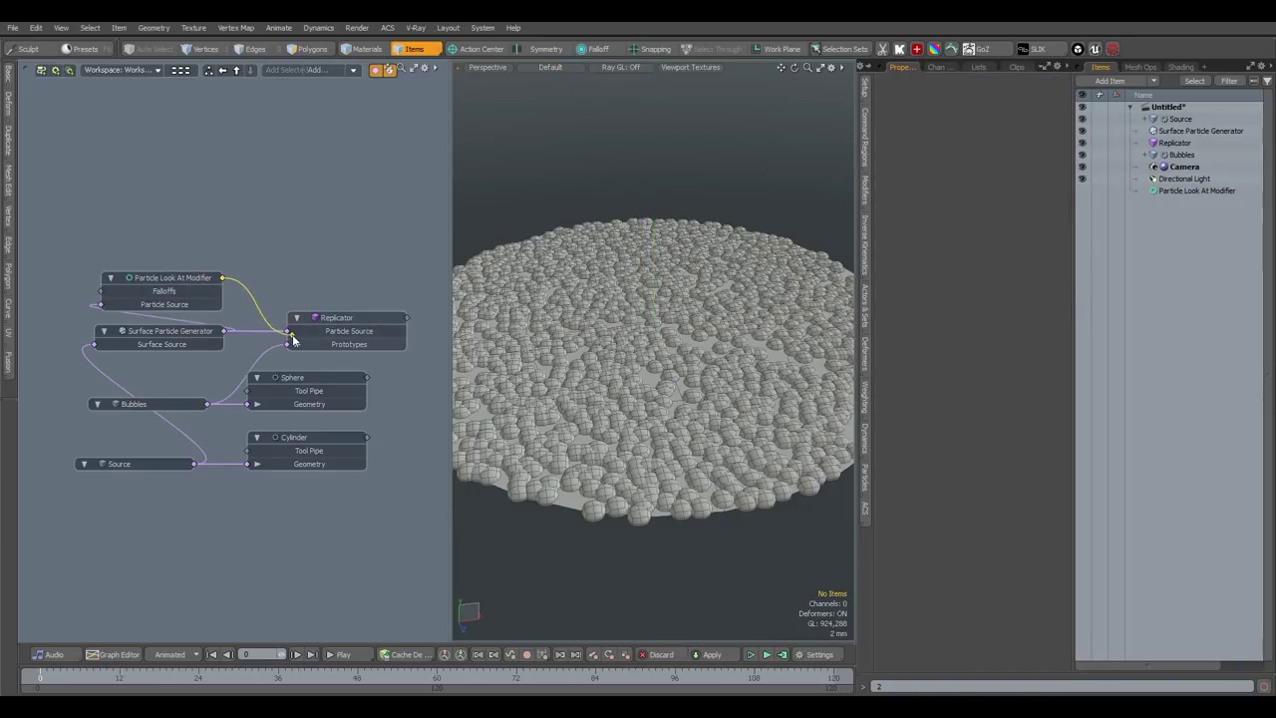
# - Find the Bezier deformer for the schematic and create it with its default spline options, placing the Bezier Falloff node in the graph
pyautogui.click(329, 70)
pyautogui.write('b')
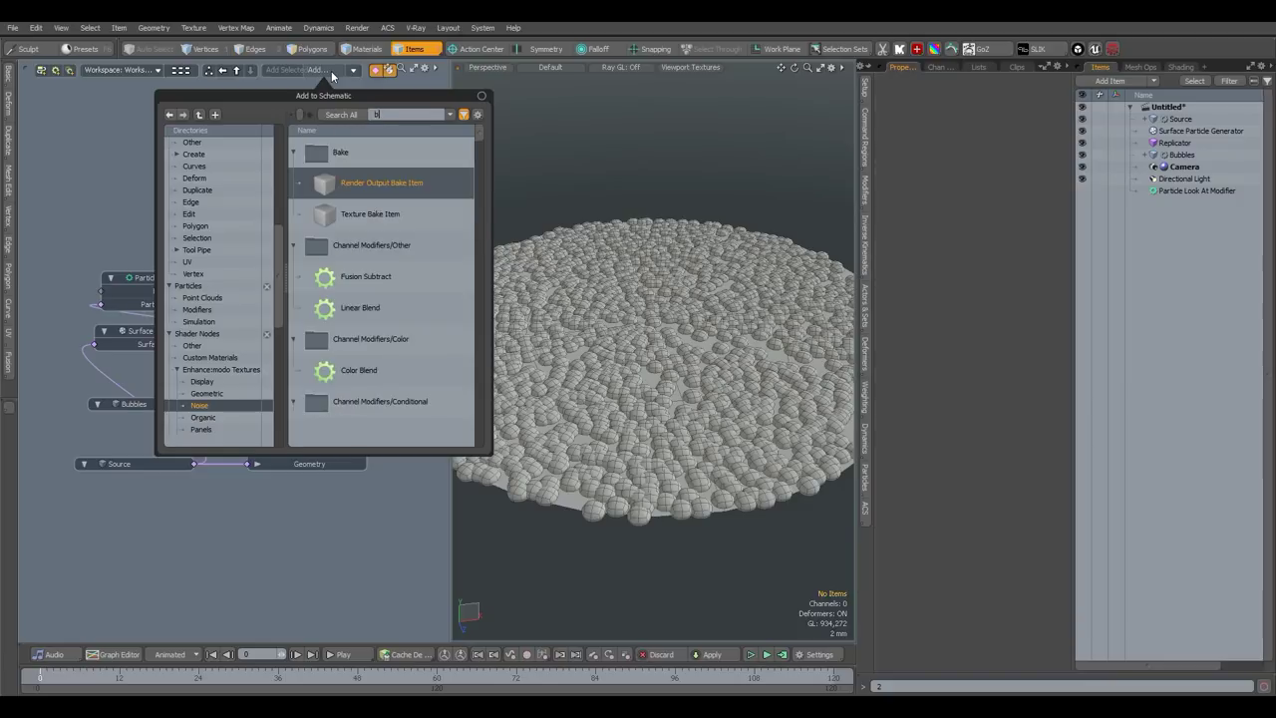
pyautogui.write('ezi')
pyautogui.doubleClick(417, 192)
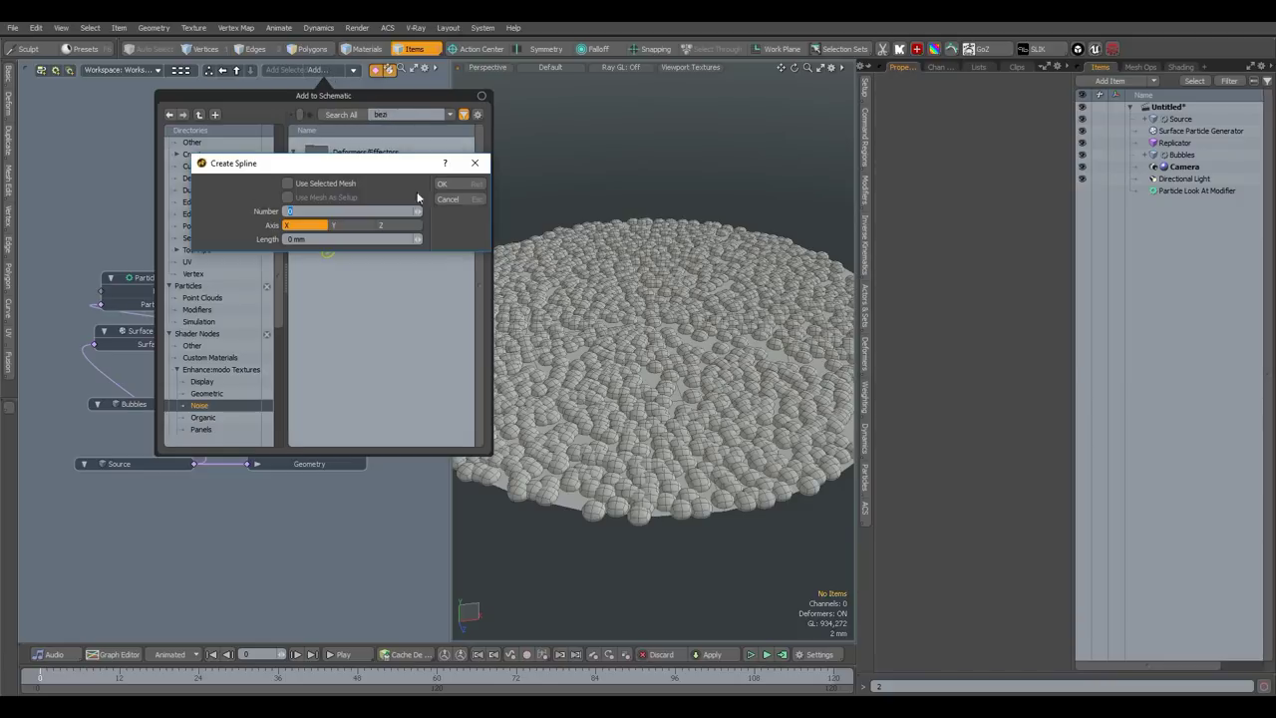
pyautogui.press('Return')
pyautogui.moveTo(367, 247); pyautogui.dragTo(57, 127)
pyautogui.click(115, 110)
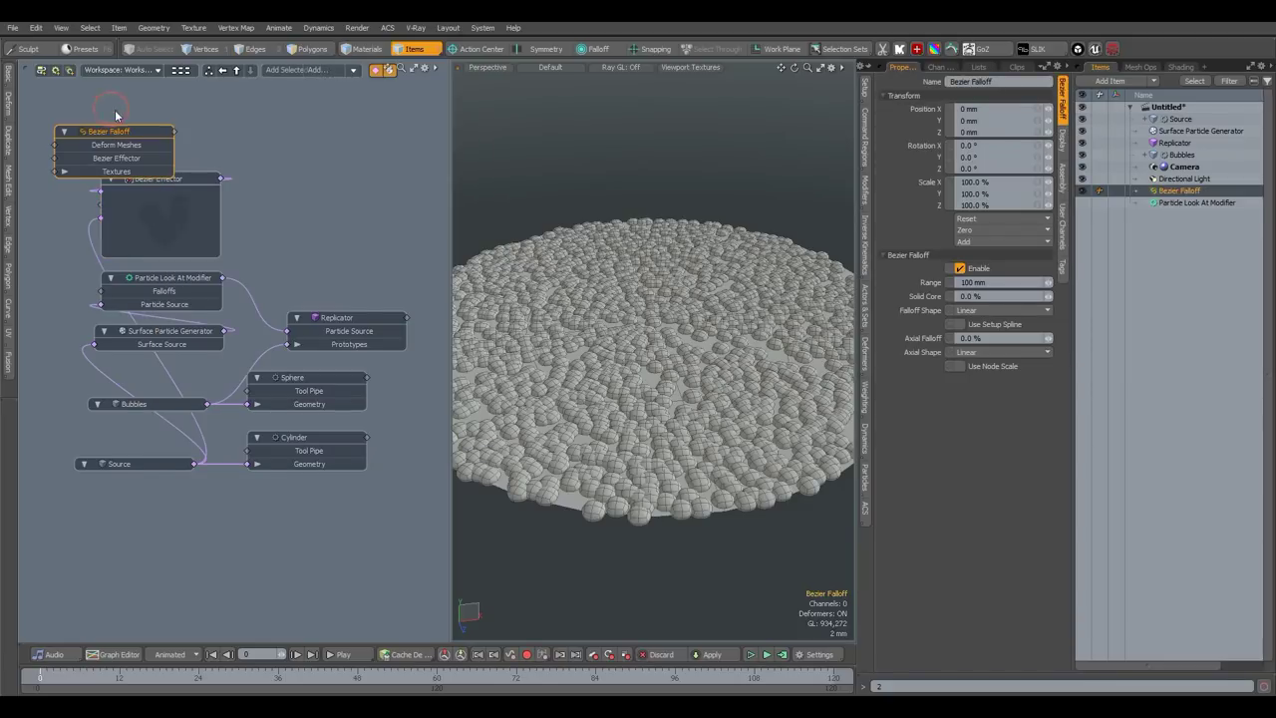
# - Arrange the Bezier nodes, connecting the Bezier Falloff to the Look At modifier's Falloffs and the Bezier Effector to the falloff
pyautogui.moveTo(178, 180); pyautogui.dragTo(318, 186)
pyautogui.click(199, 206)
pyautogui.press('Delete')
pyautogui.moveTo(131, 135); pyautogui.dragTo(282, 226)
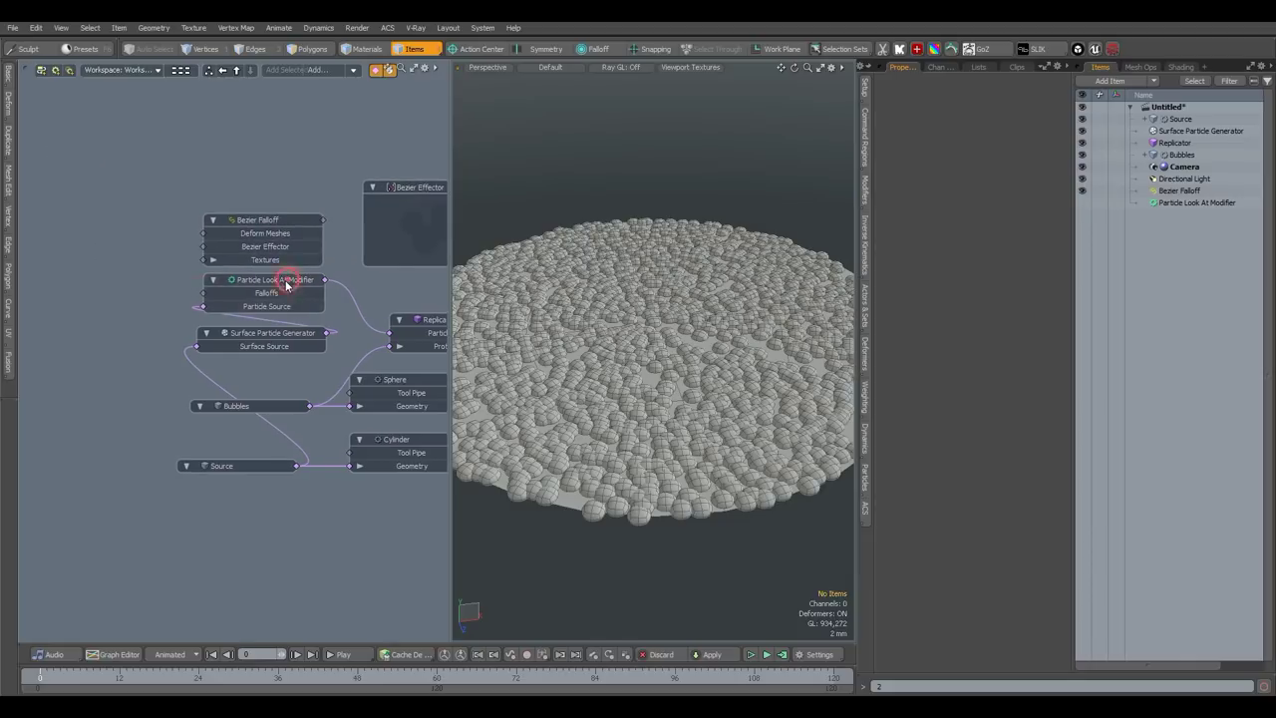
pyautogui.moveTo(286, 281); pyautogui.dragTo(278, 281)
pyautogui.moveTo(281, 217); pyautogui.dragTo(115, 291)
pyautogui.moveTo(156, 294); pyautogui.dragTo(196, 294)
pyautogui.moveTo(389, 189); pyautogui.dragTo(64, 202)
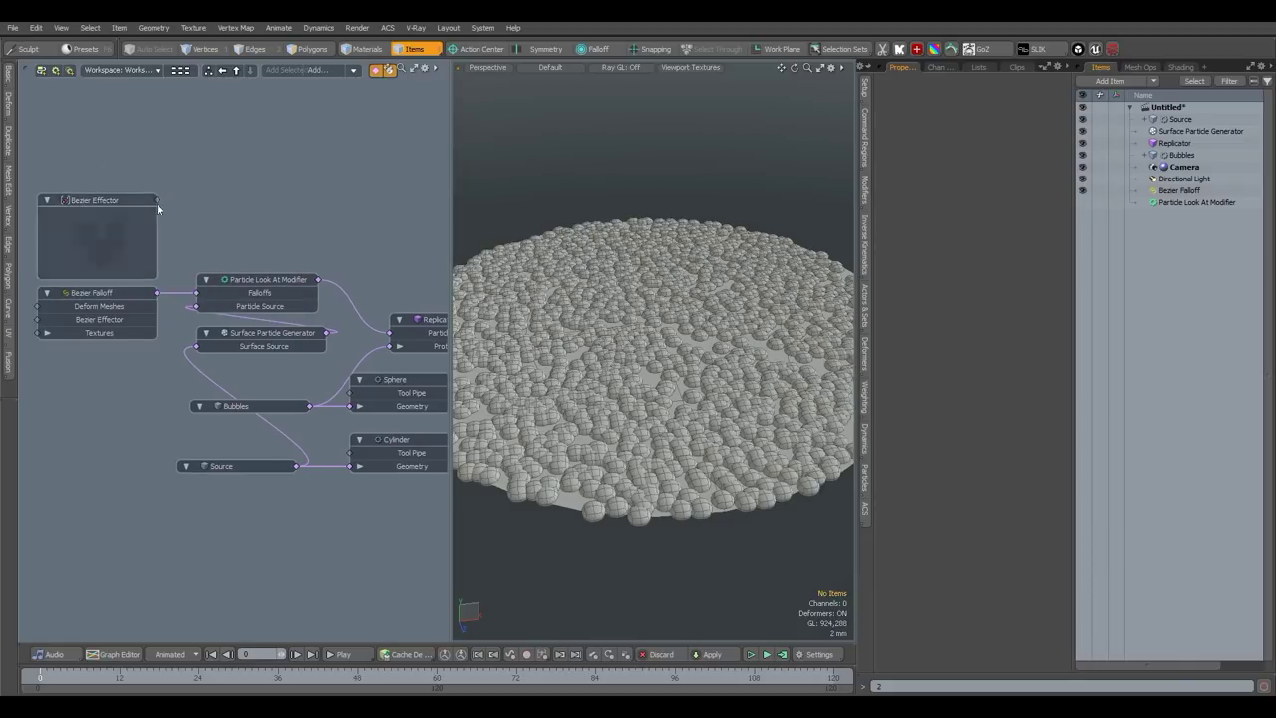
pyautogui.keyDown('alt'); pyautogui.moveTo(319, 214); pyautogui.dragTo(305, 216); pyautogui.keyUp('alt')
pyautogui.moveTo(5, 321); pyautogui.dragTo(146, 205)
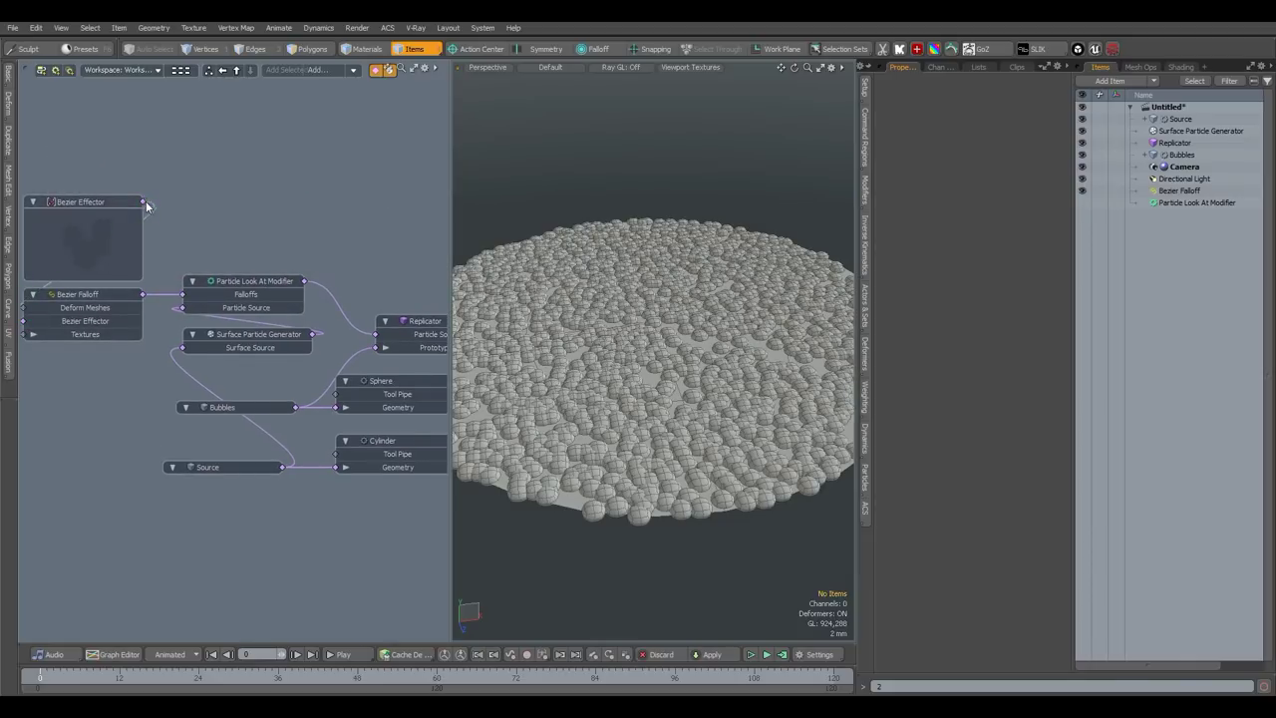
# - Create a new mesh item and name it Bezier Push
pyautogui.press('n')
pyautogui.doubleClick(1194, 167)
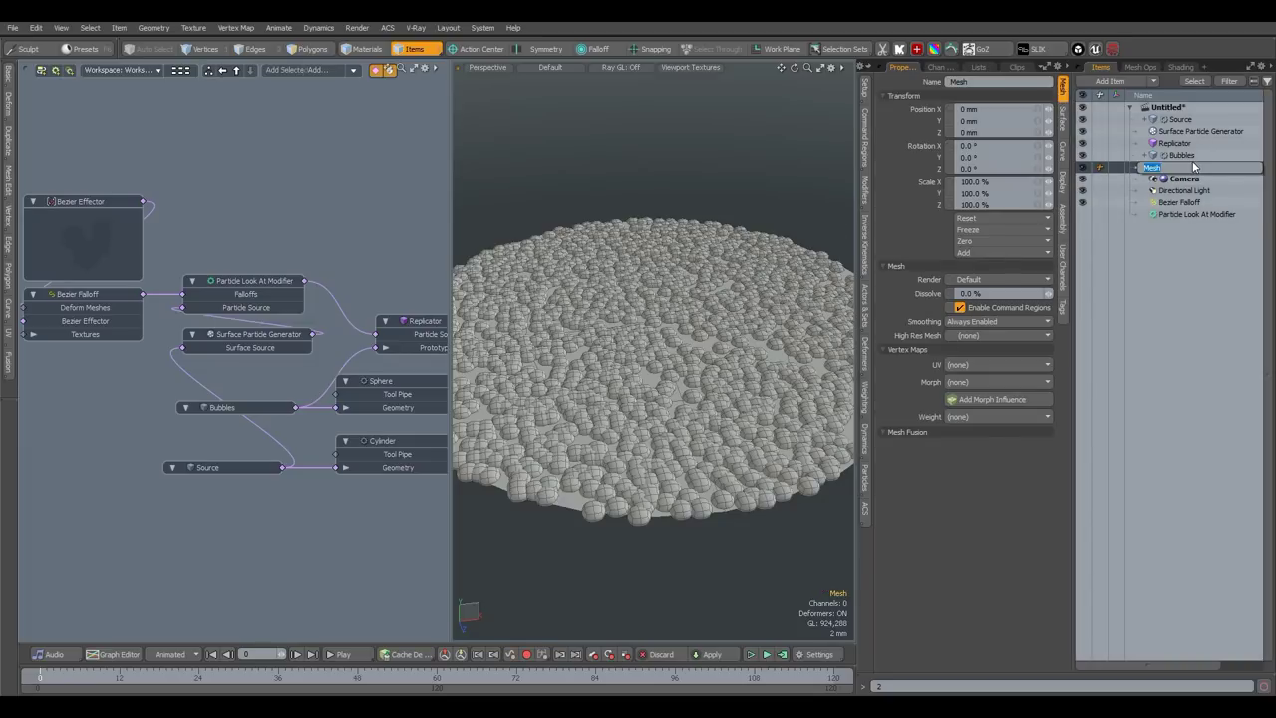
pyautogui.click(1196, 162)
pyautogui.write('Bezier Push')
pyautogui.press('Return')
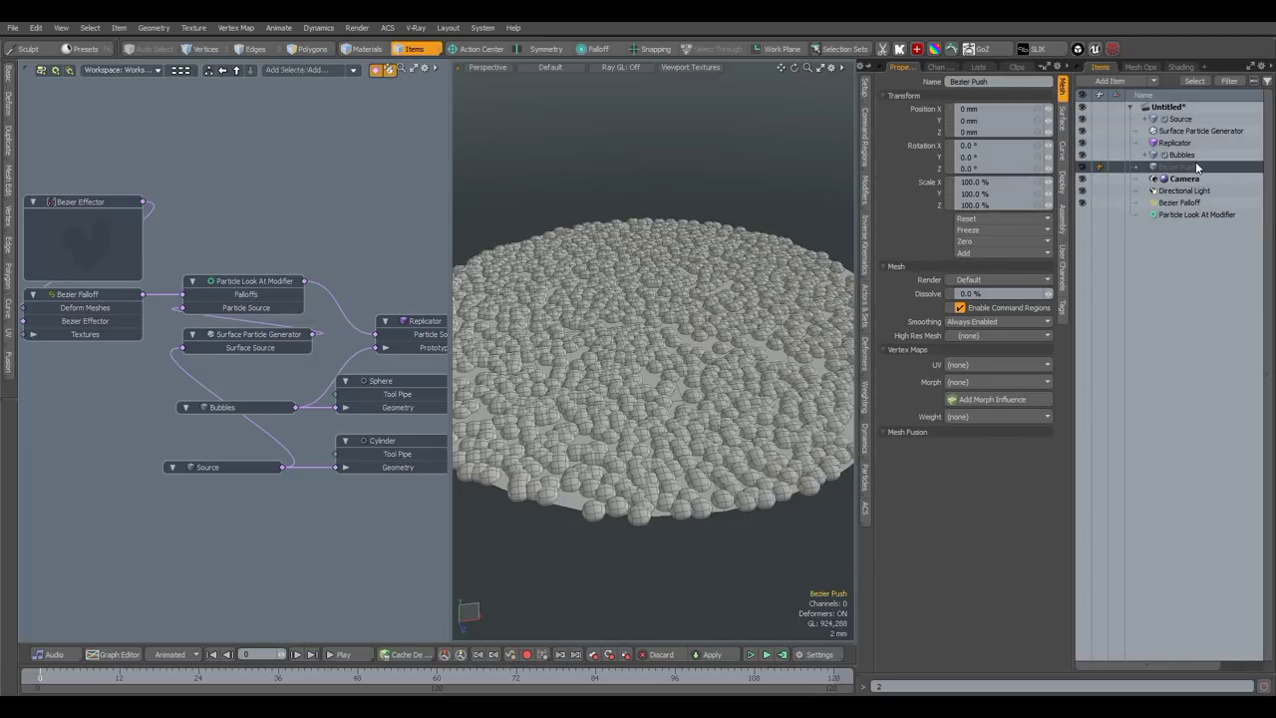
# - Draw a Bezier-type circle in Bezier Push, centred at the origin on the Y axis with a 25 mm radius
pyautogui.click(154, 27)
pyautogui.moveTo(168, 57)
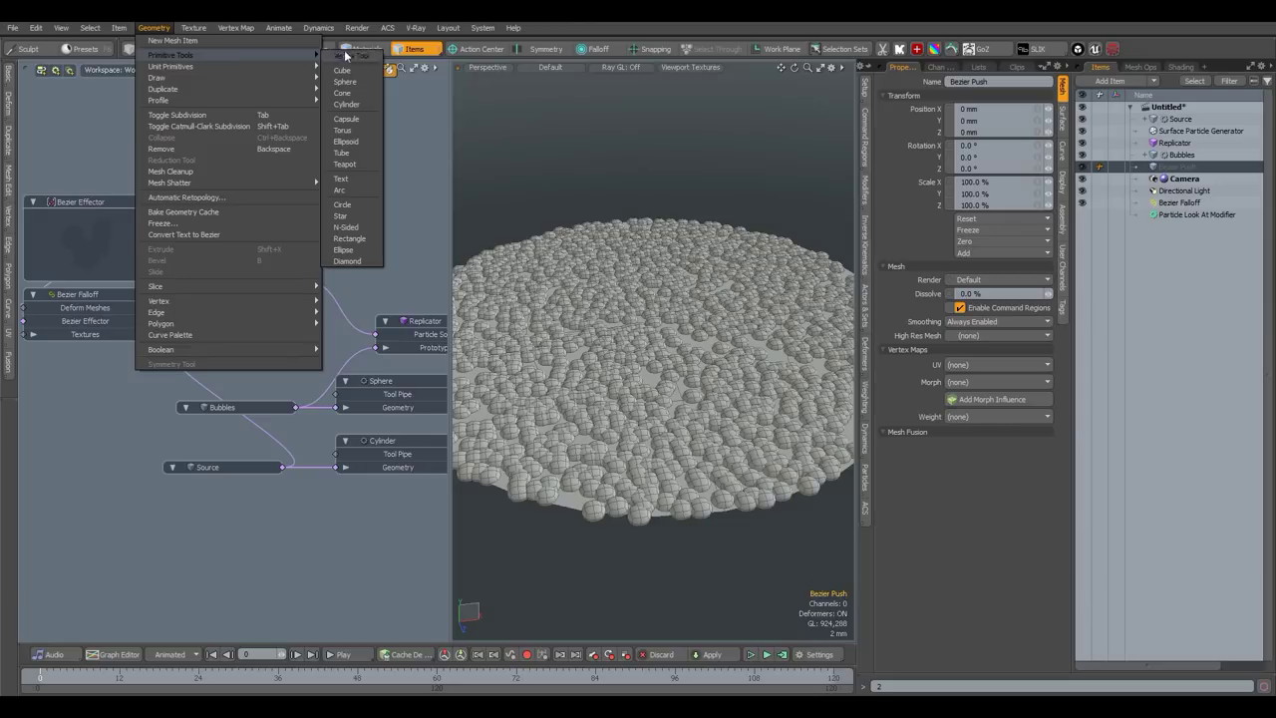
pyautogui.click(356, 206)
pyautogui.hotkey('ctrl', 'space')
pyautogui.click(609, 310)
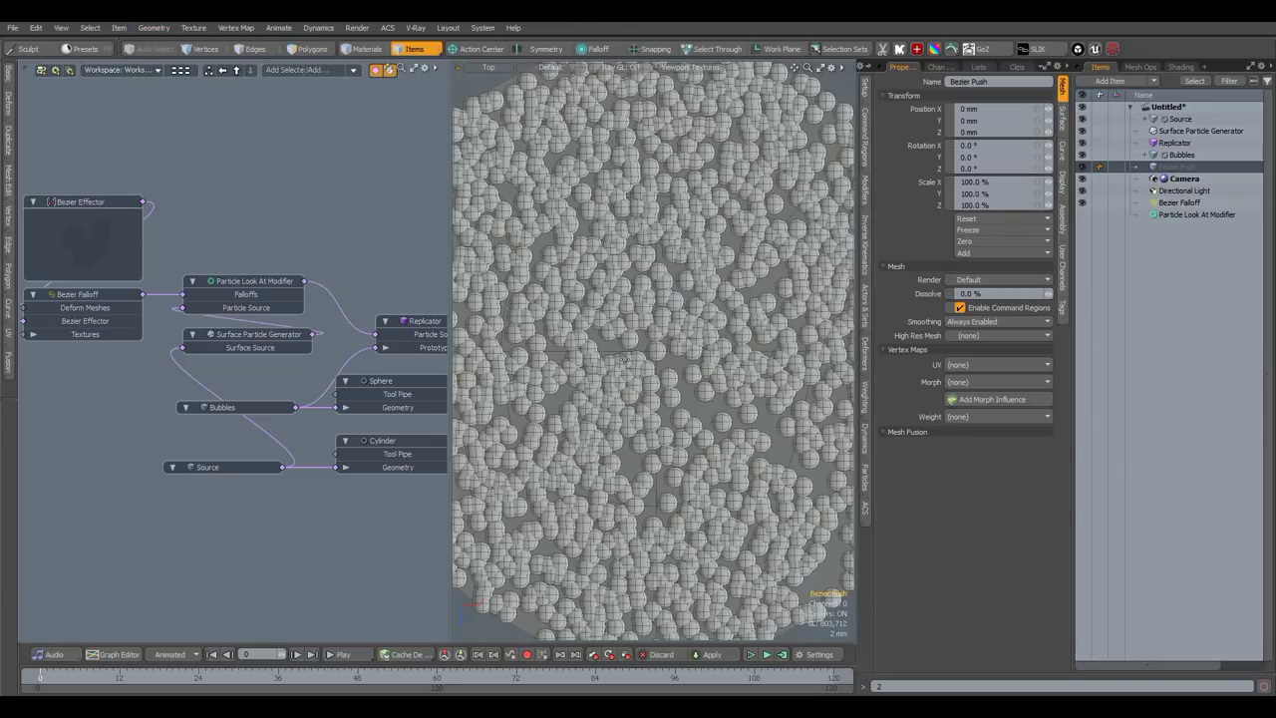
pyautogui.press('k')
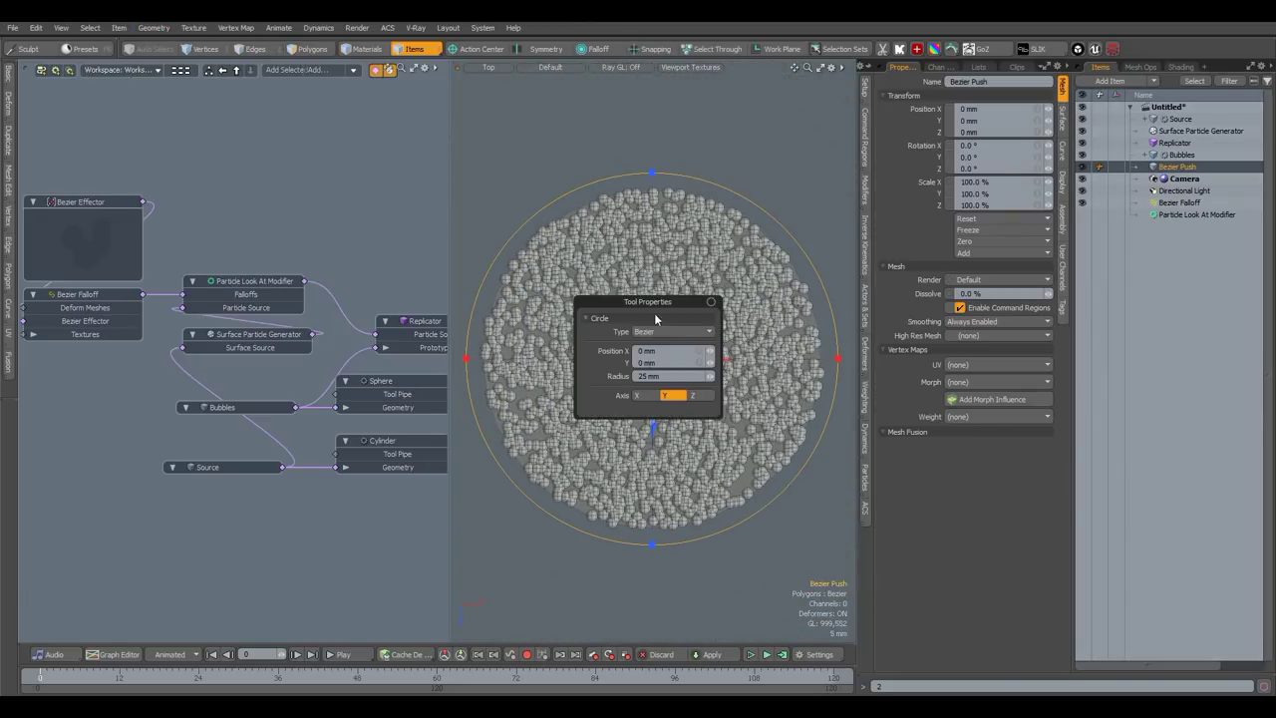
pyautogui.moveTo(655, 305); pyautogui.dragTo(639, 306)
pyautogui.click(641, 334)
pyautogui.click(641, 334)
pyautogui.click(593, 379)
pyautogui.click(590, 383)
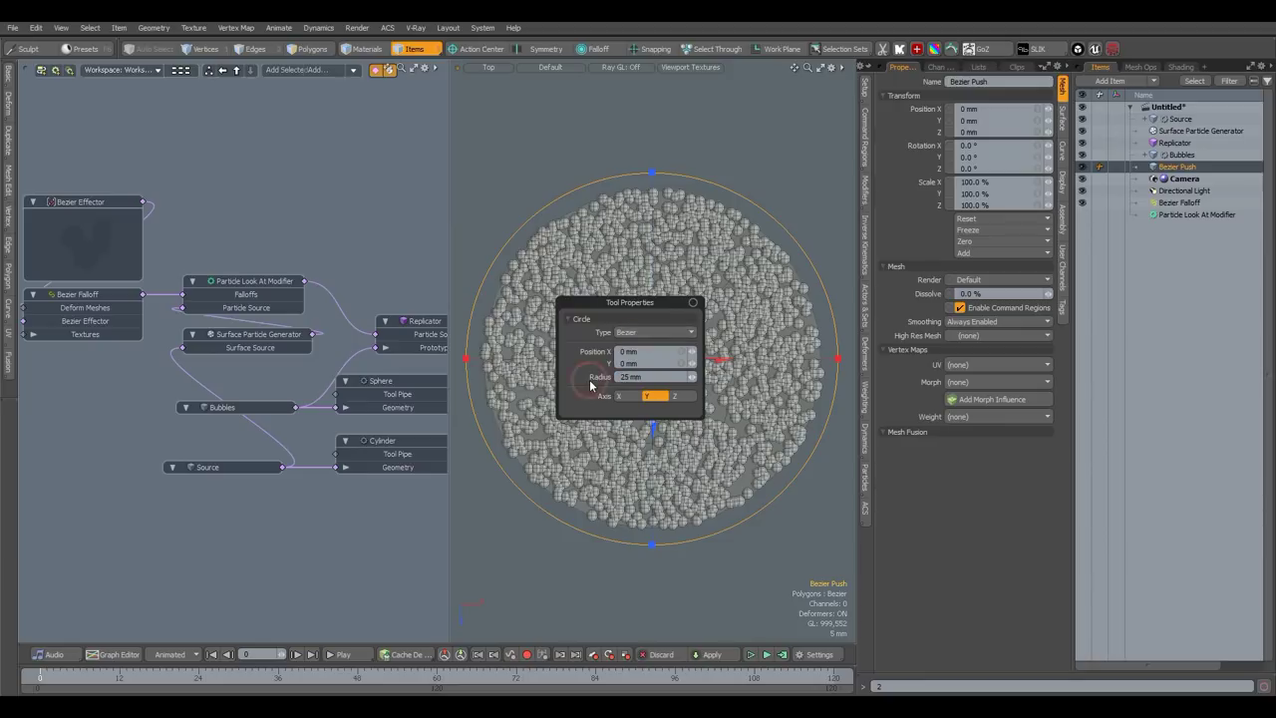
pyautogui.press('k')
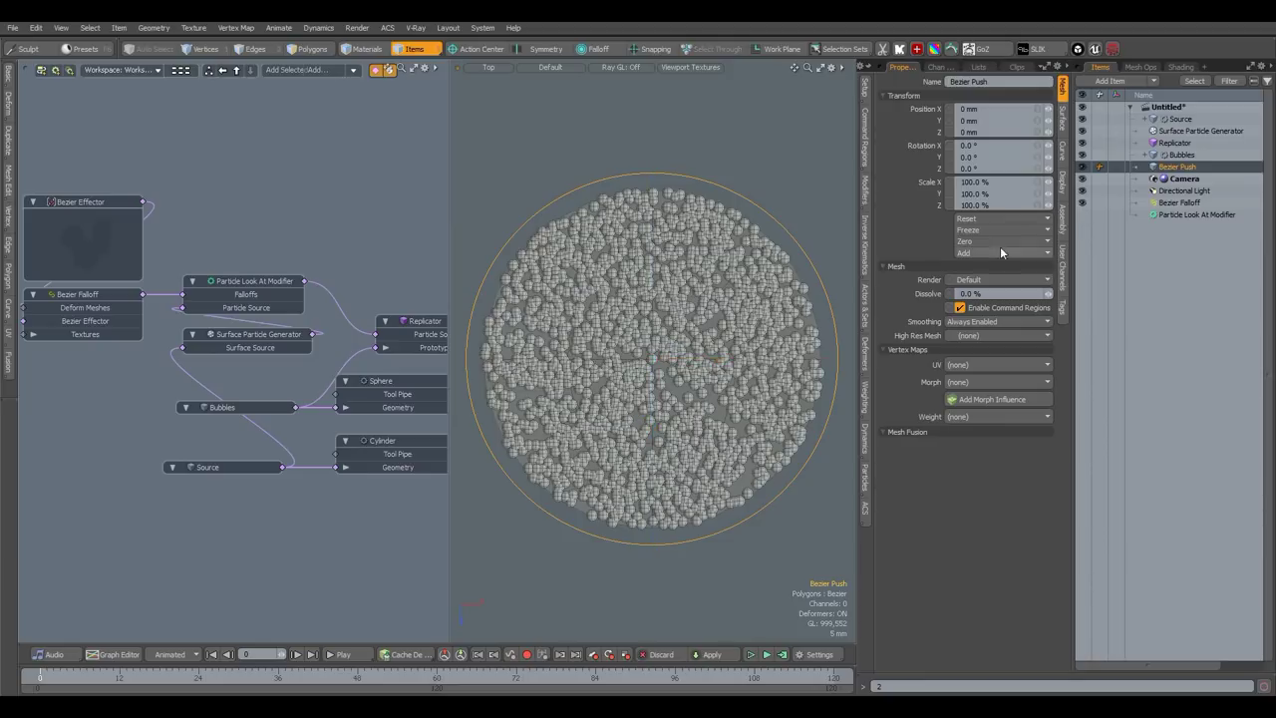
# - Set Bezier Push as the Bezier Effector's target curve and scale its circle down slightly to fit the bubble disc
pyautogui.click(87, 202)
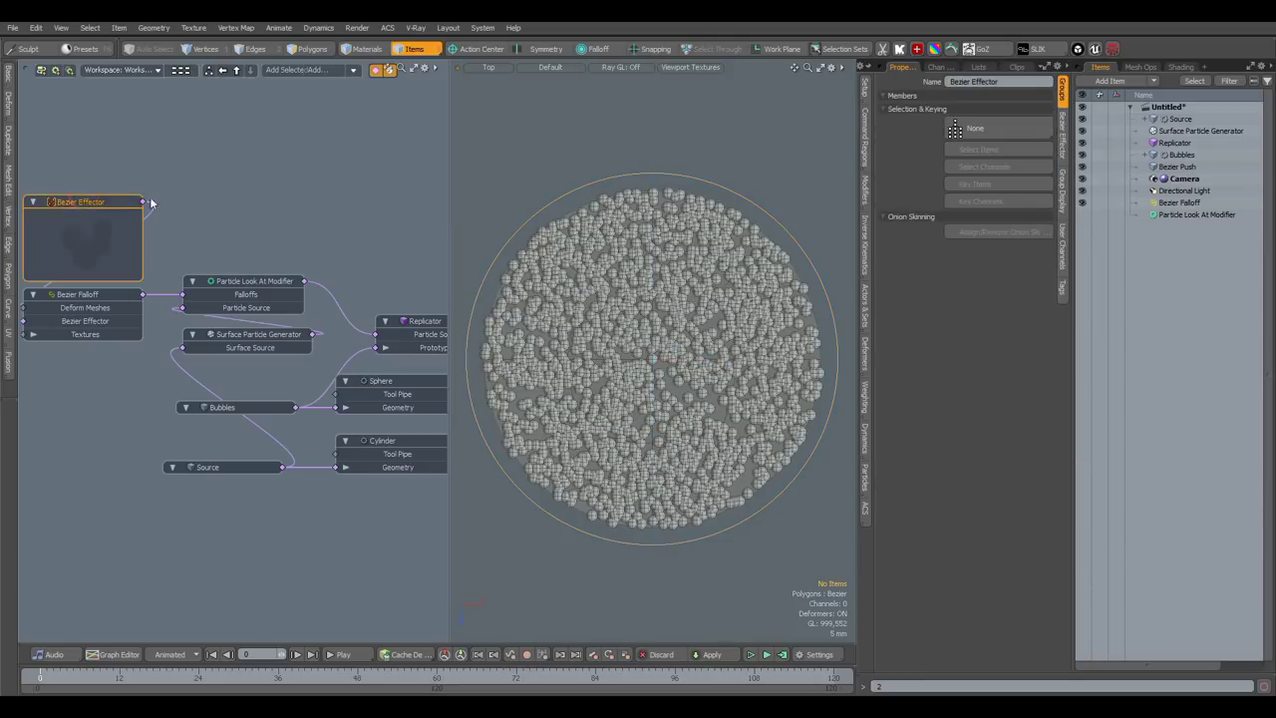
pyautogui.click(1063, 135)
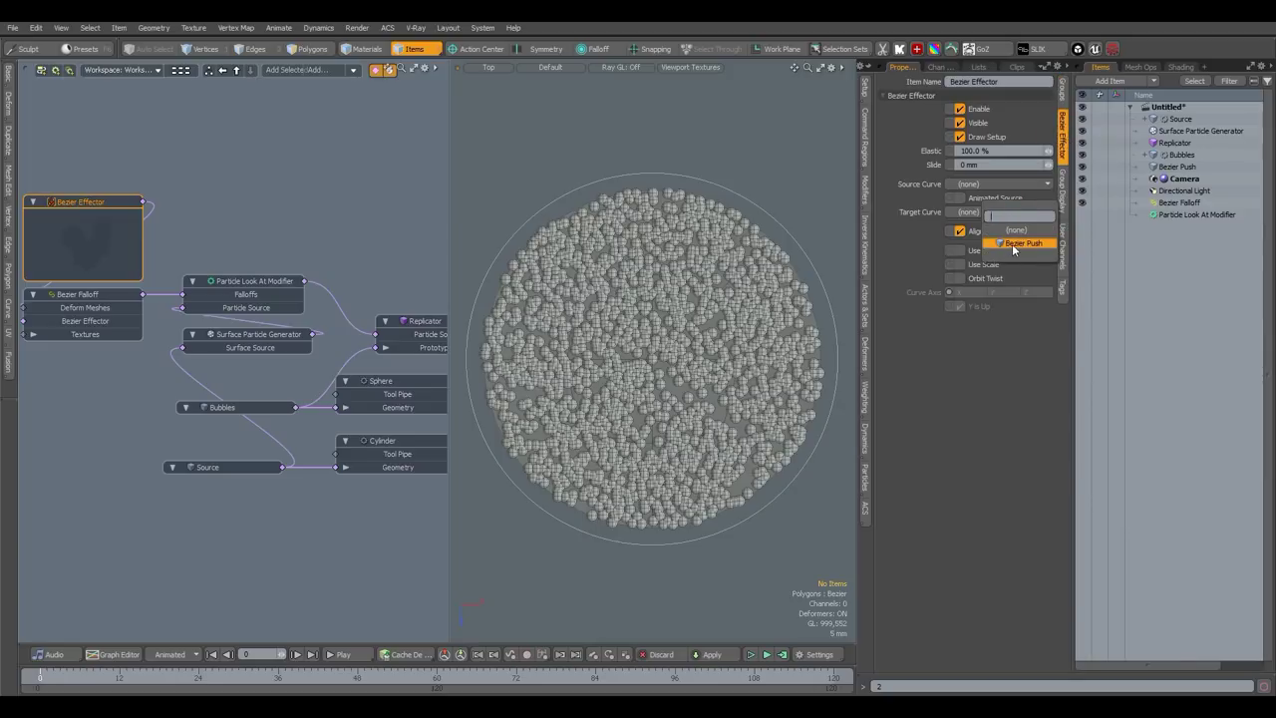
pyautogui.press('3')
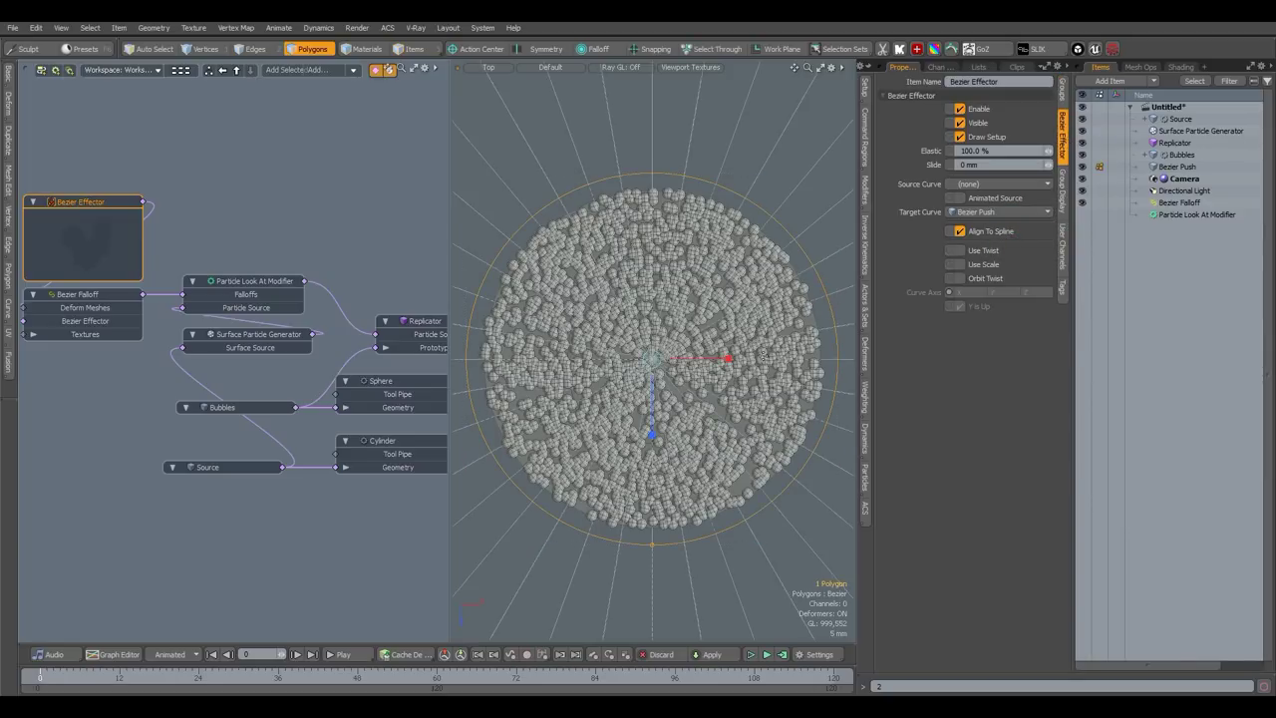
pyautogui.click(712, 421)
# - Set the Particle Look At Modifier's push to 3 mm and enable Planar
pyautogui.click(245, 285)
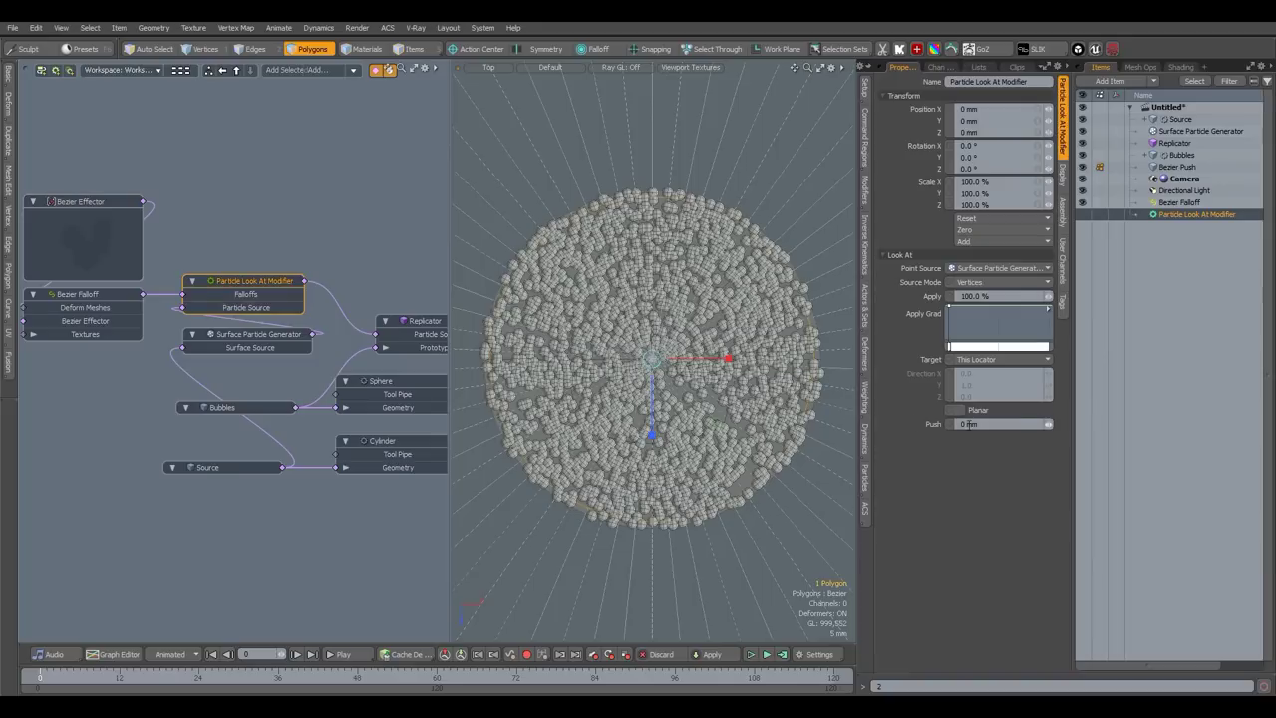
pyautogui.press('Return')
pyautogui.click(959, 410)
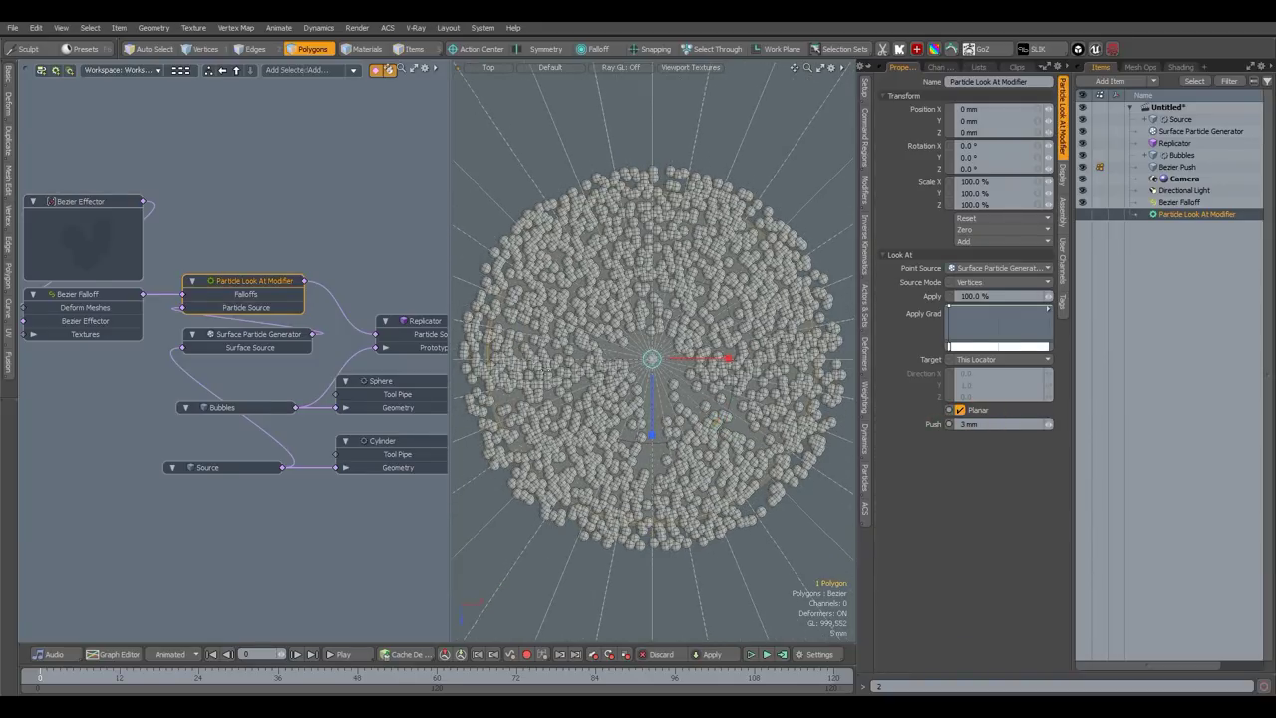
# - Try ranges of 5 mm and 8 mm on the Bezier Falloff, and settle on 6 mm
pyautogui.click(115, 294)
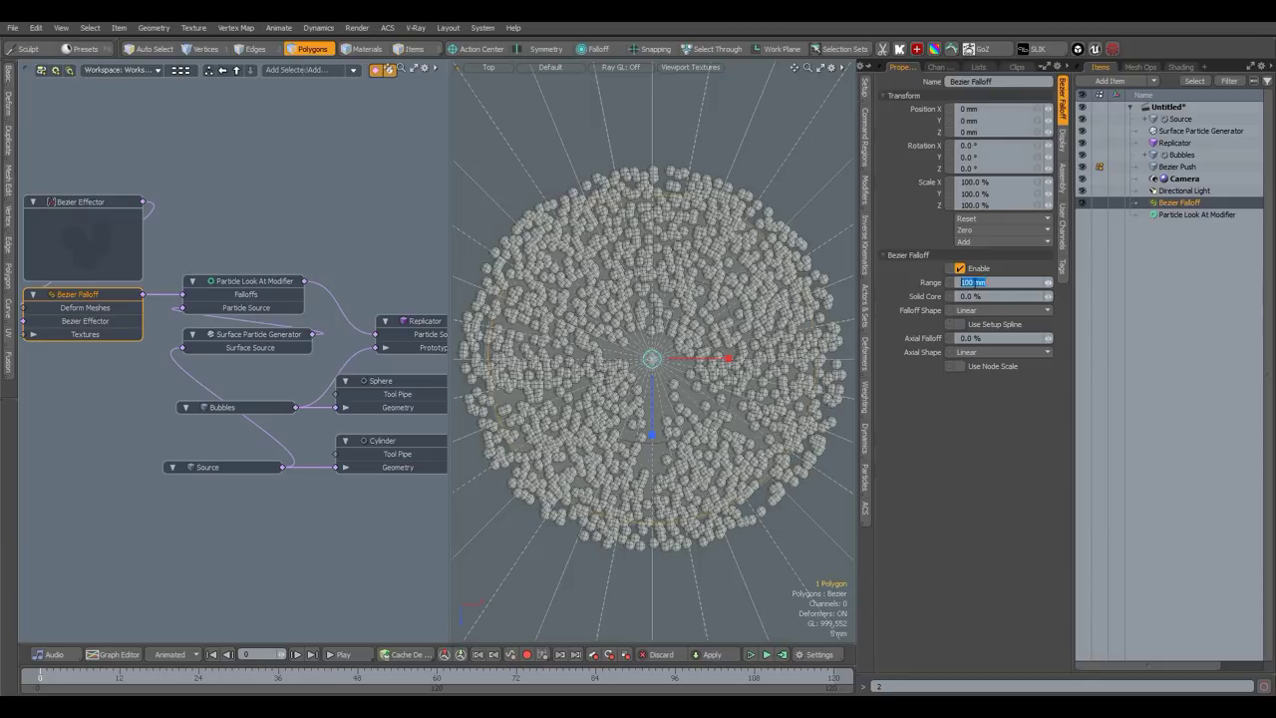
pyautogui.write('5')
pyautogui.press('Return')
pyautogui.moveTo(1007, 282); pyautogui.dragTo(946, 285)
pyautogui.write('8')
pyautogui.press('Return')
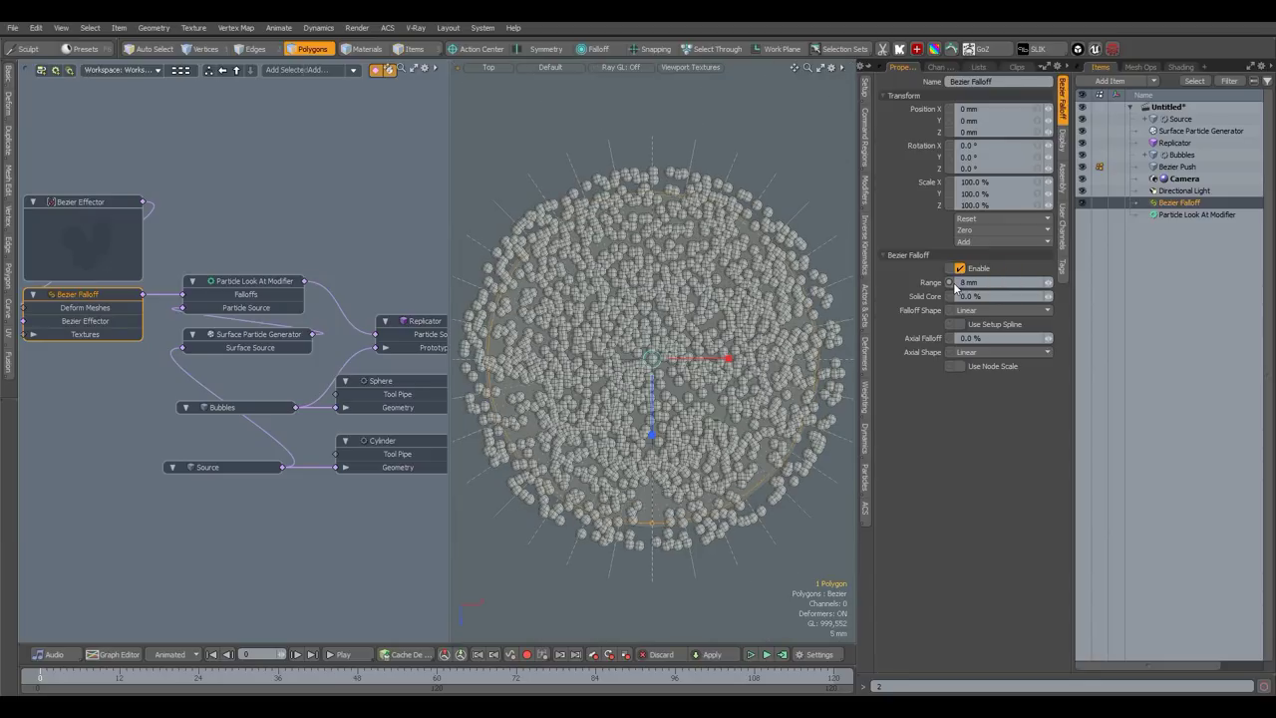
pyautogui.hotkey('ctrl', 'space')
pyautogui.click(710, 283)
pyautogui.keyDown('alt'); pyautogui.moveTo(702, 295); pyautogui.dragTo(688, 370); pyautogui.keyUp('alt')
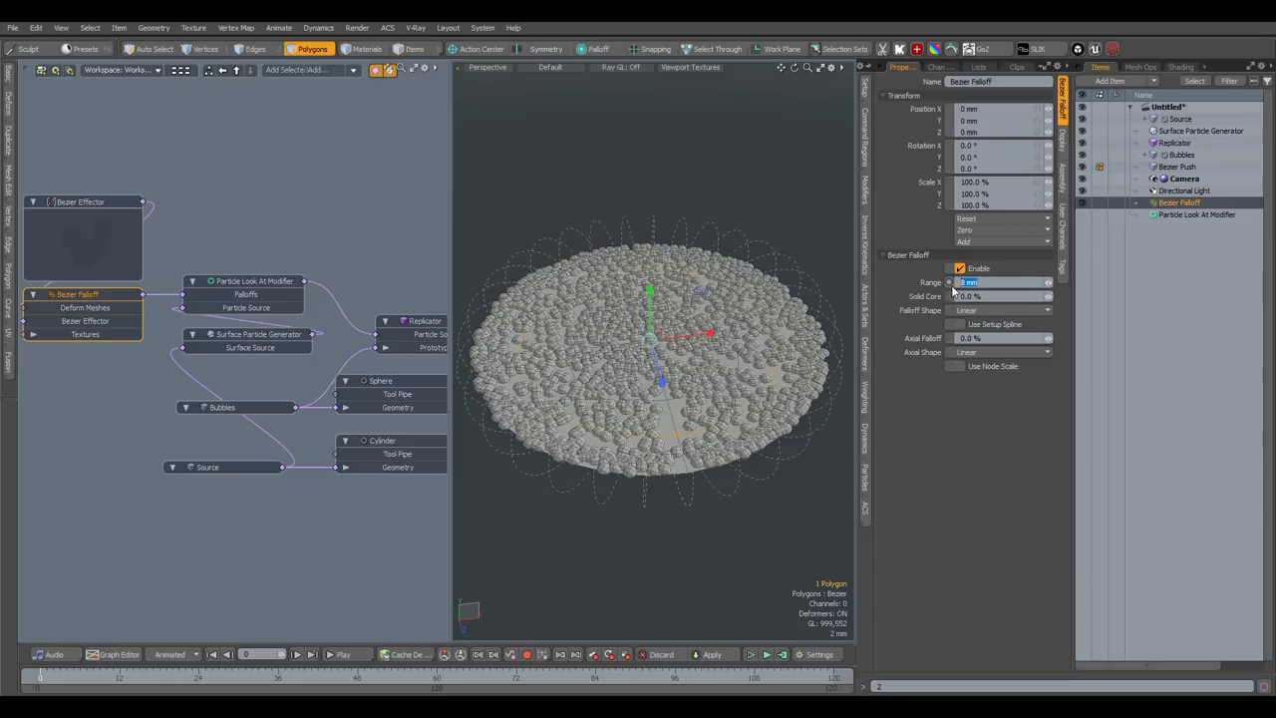
pyautogui.write('6')
pyautogui.press('Return')
# - Add a Step particle modifier, hide its locator and wire it between the Look At modifier and the Replicator's Particle Source
pyautogui.keyDown('alt'); pyautogui.moveTo(702, 352); pyautogui.dragTo(701, 367); pyautogui.keyUp('alt')
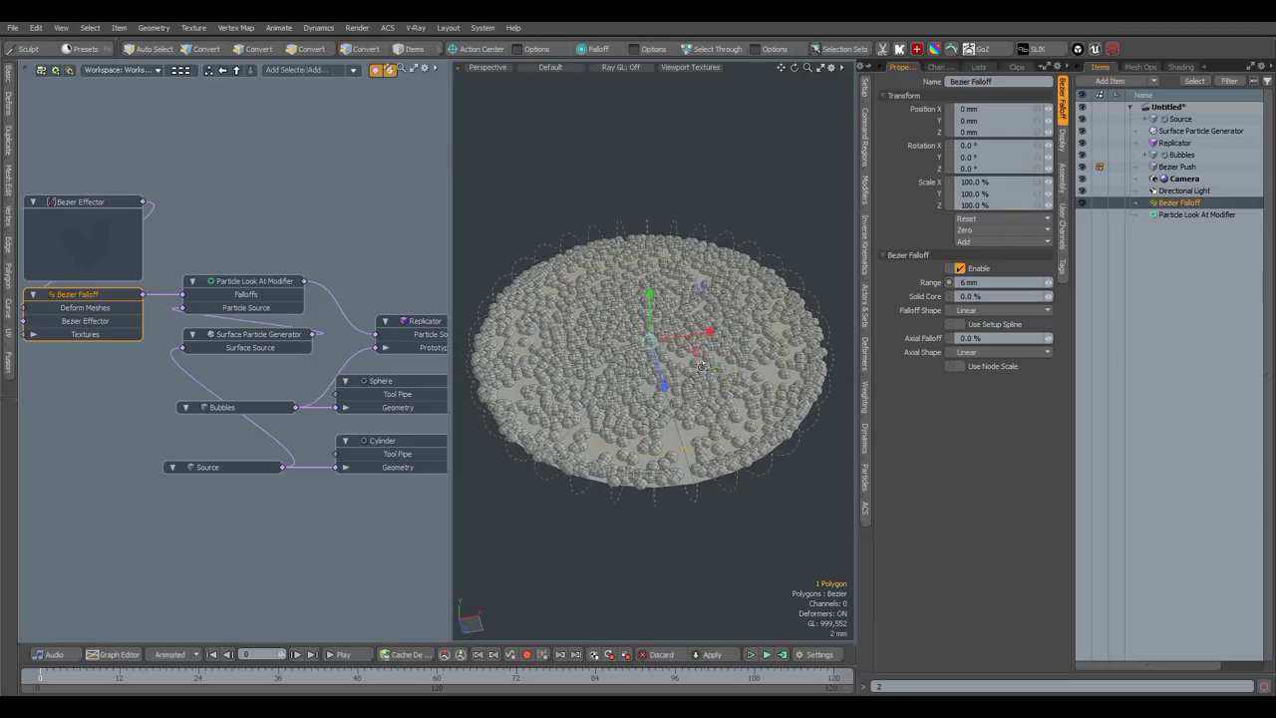
pyautogui.press('3')
pyautogui.click(864, 475)
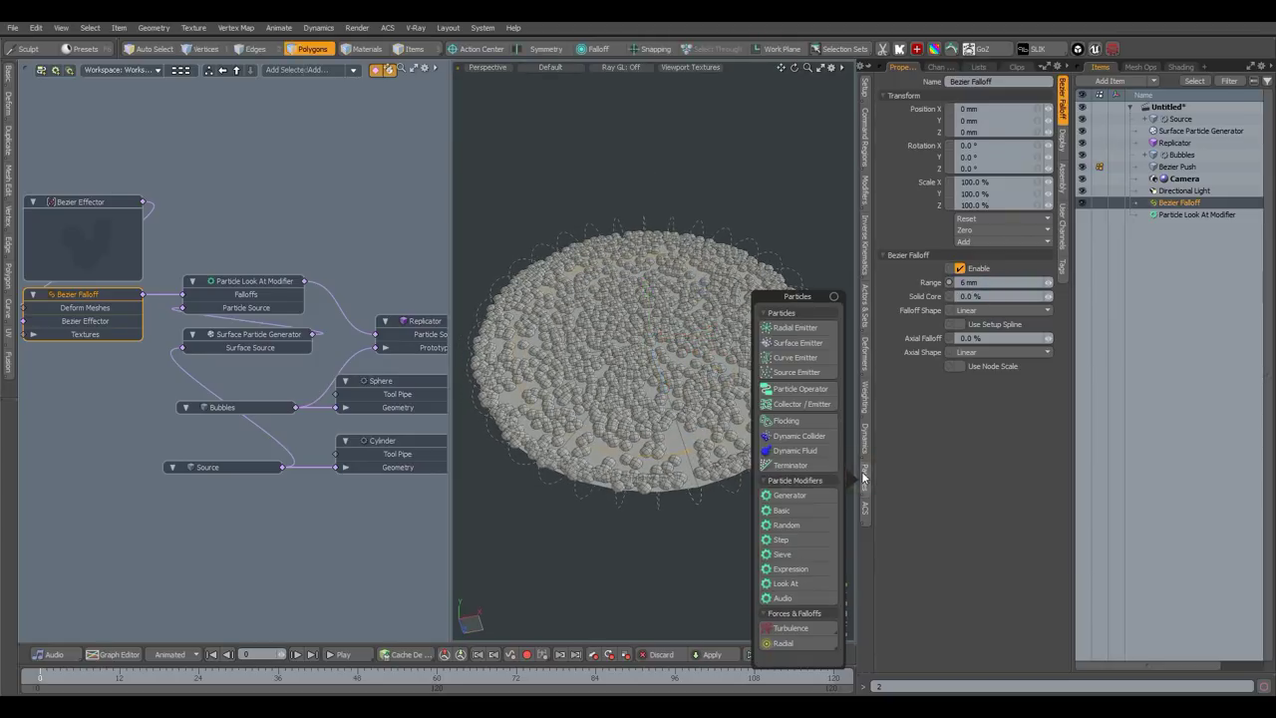
pyautogui.click(782, 539)
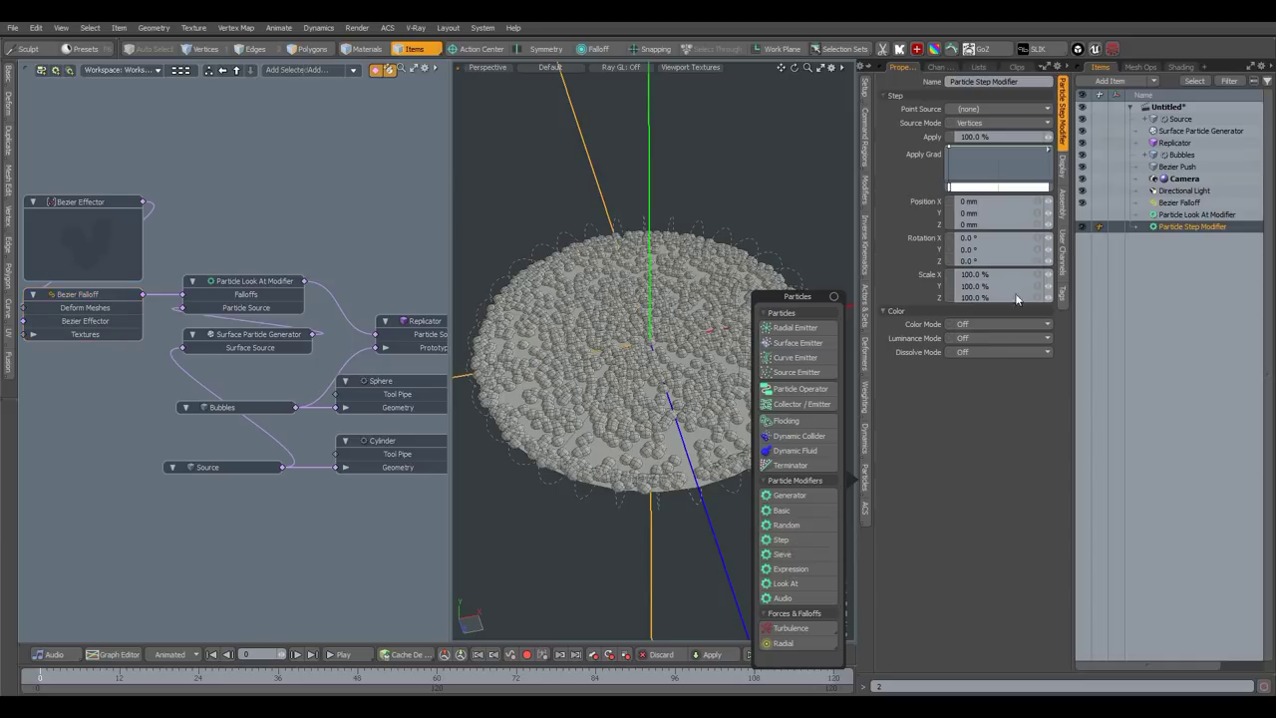
pyautogui.click(1083, 228)
pyautogui.moveTo(1141, 228); pyautogui.dragTo(303, 281)
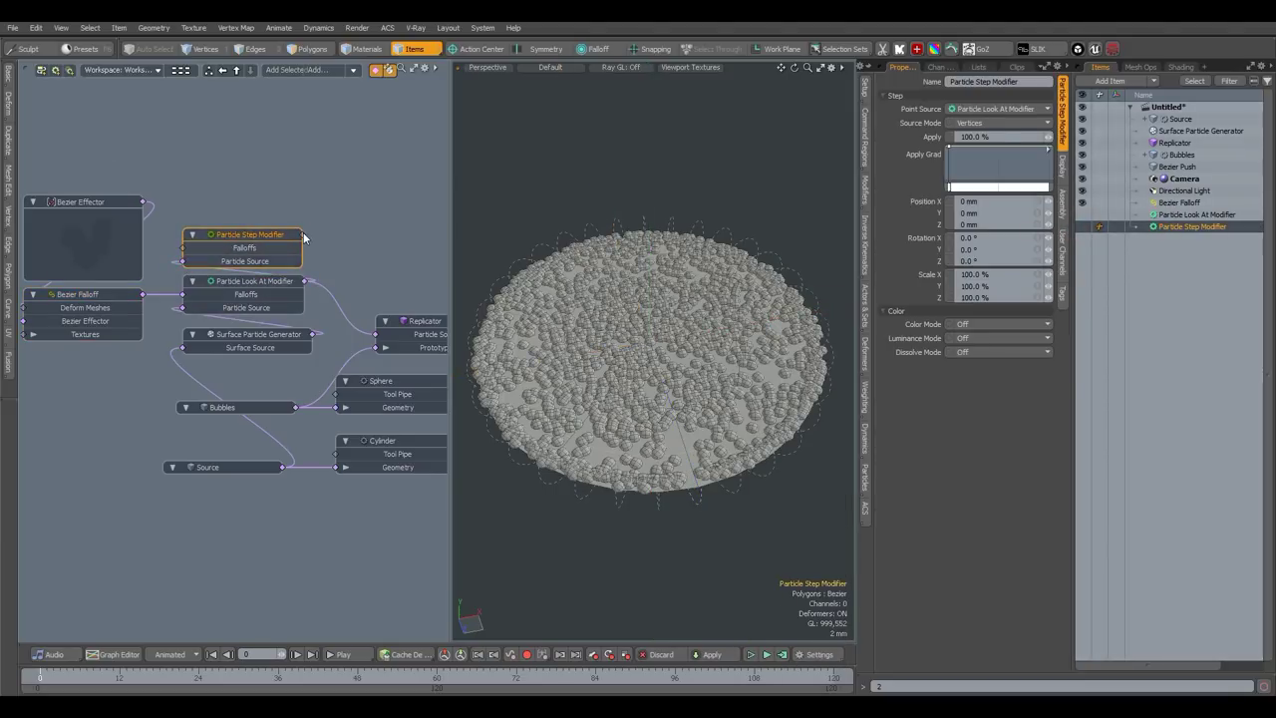
pyautogui.moveTo(303, 236); pyautogui.dragTo(380, 340)
# - Set the Particle Step Modifier's scale to 0% on X, Y and Z
pyautogui.click(1035, 275)
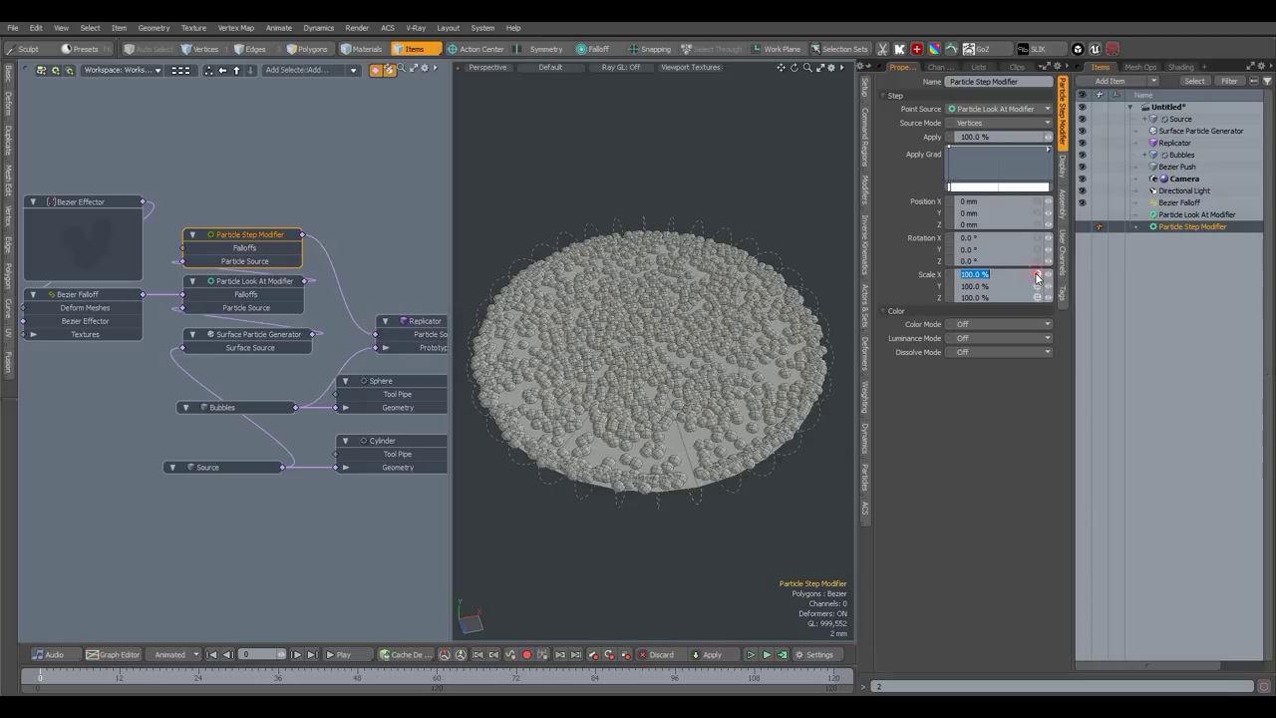
pyautogui.write('0')
pyautogui.press('Return')
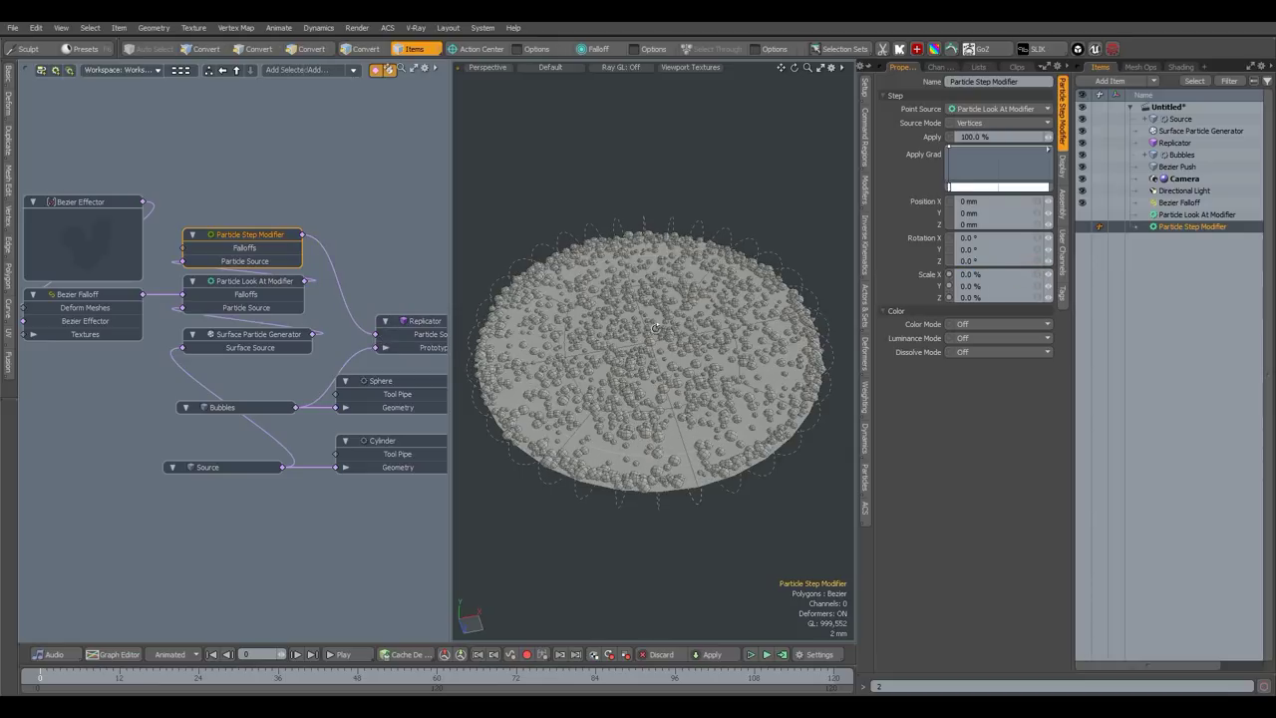
pyautogui.keyDown('alt'); pyautogui.moveTo(665, 323); pyautogui.dragTo(670, 304); pyautogui.keyUp('alt')
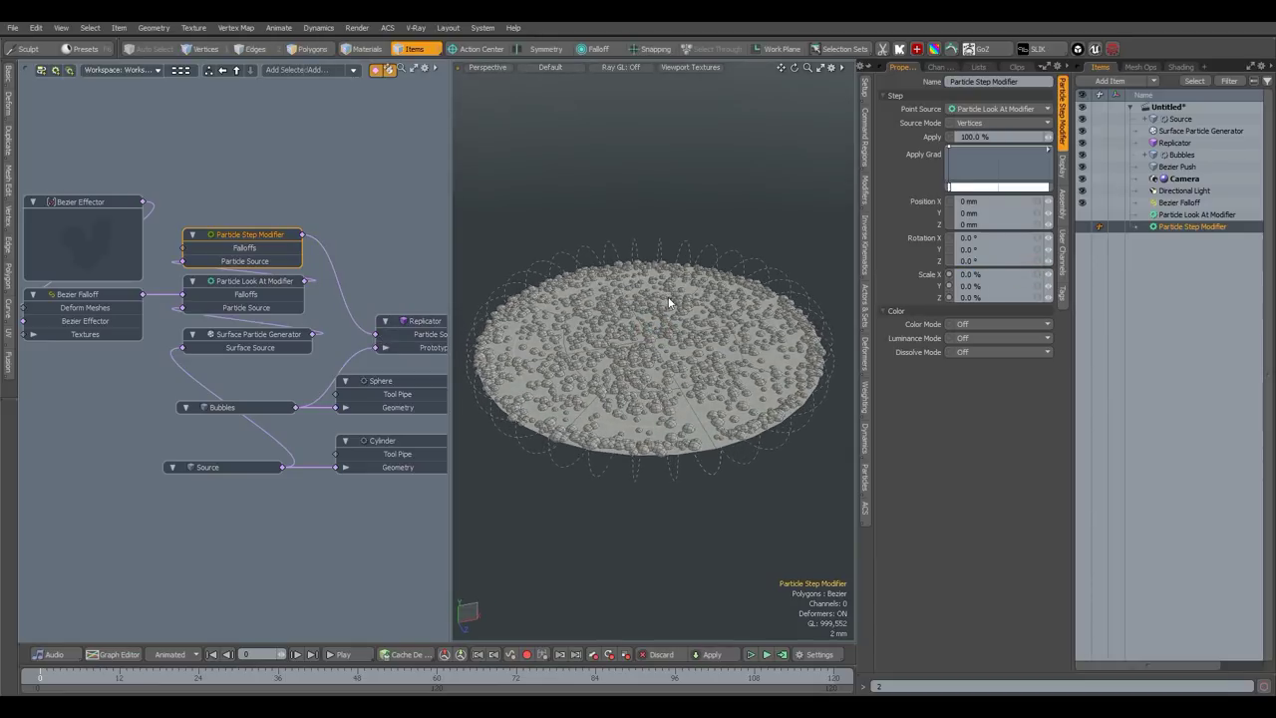
# - Add a Basic particle modifier, hide its locator and wire it between the Step modifier and the Replicator's Particle Source
pyautogui.click(865, 477)
pyautogui.click(788, 507)
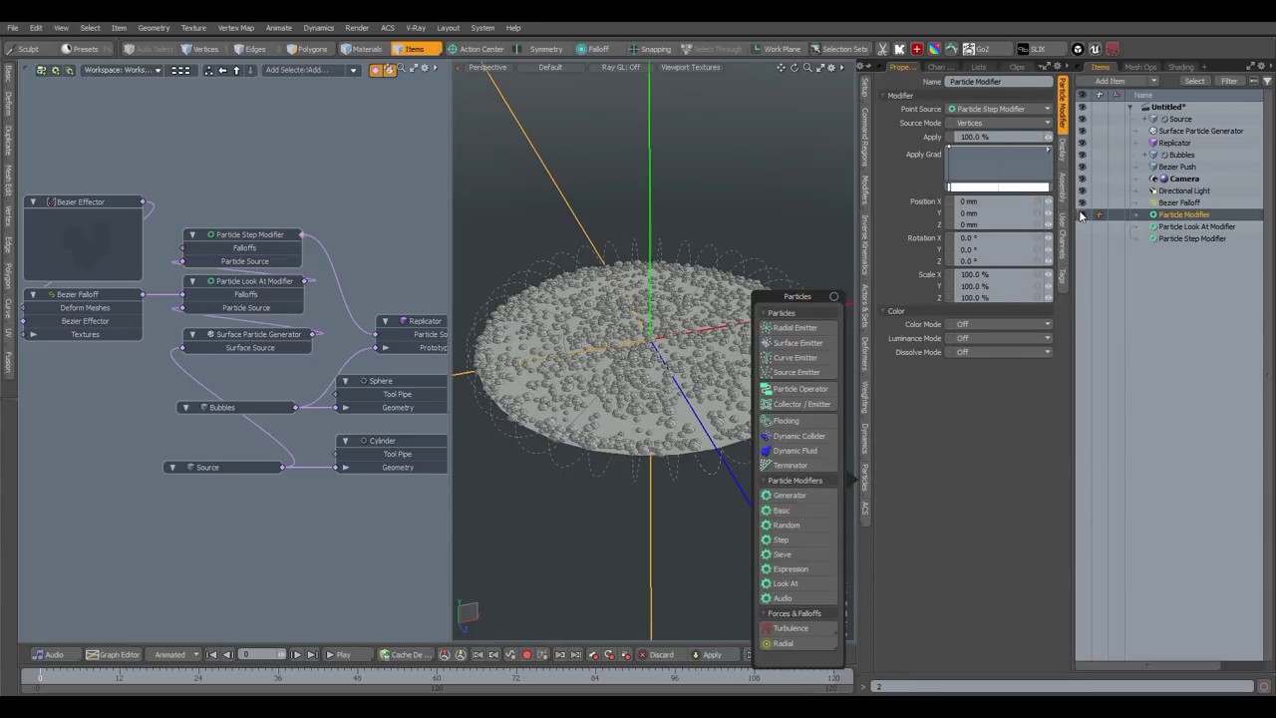
pyautogui.moveTo(1182, 214); pyautogui.dragTo(378, 336)
pyautogui.click(304, 236)
pyautogui.press('Delete')
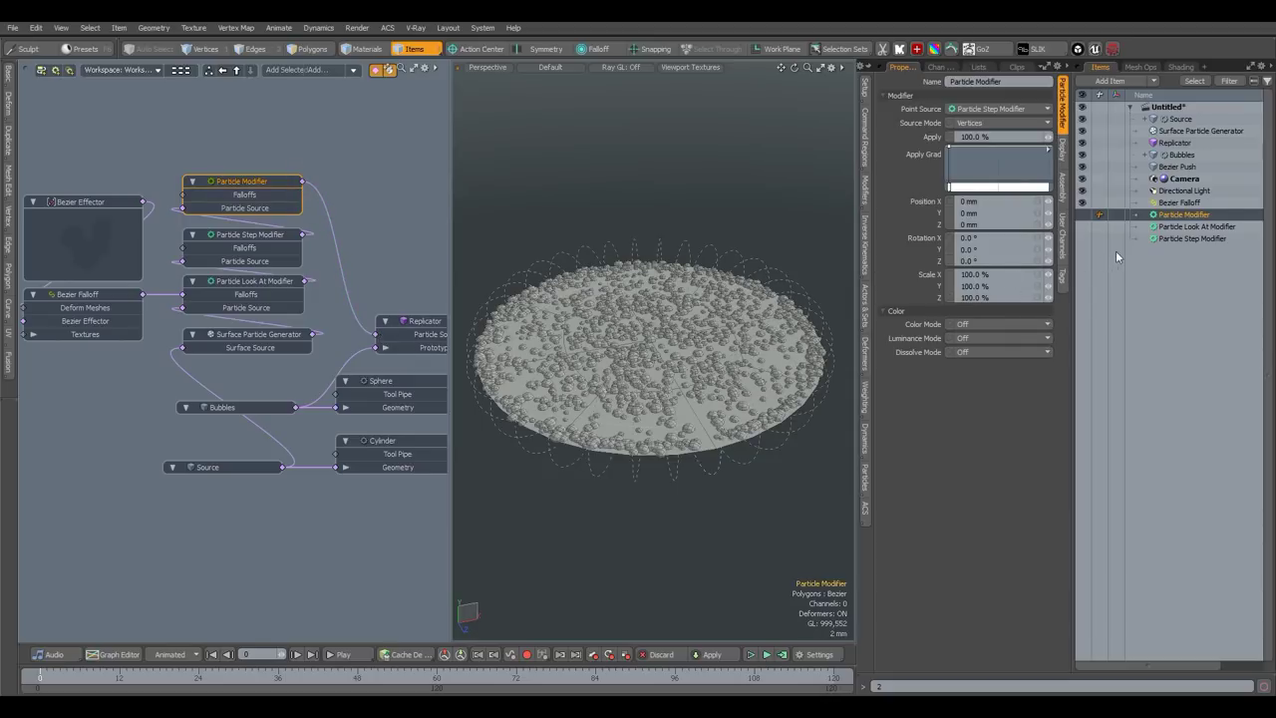
# - Create a new mesh item and name it "Bezier Size"
pyautogui.press('n')
pyautogui.doubleClick(1193, 228)
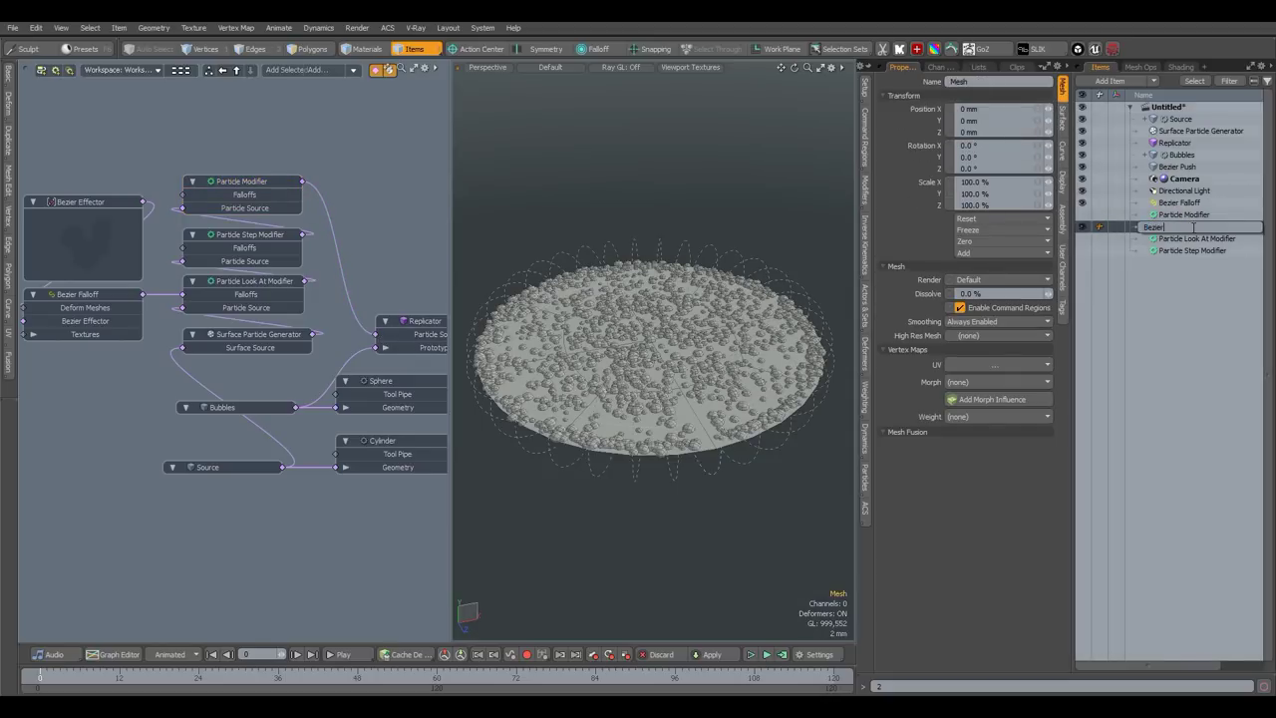
pyautogui.write('Bezier Size')
pyautogui.press('Return')
# - Draw a curving Bezier path across the bubble disc from the top view in wireframe, in the Bezier Size mesh
pyautogui.hotkey('ctrl', 'space')
pyautogui.click(648, 298)
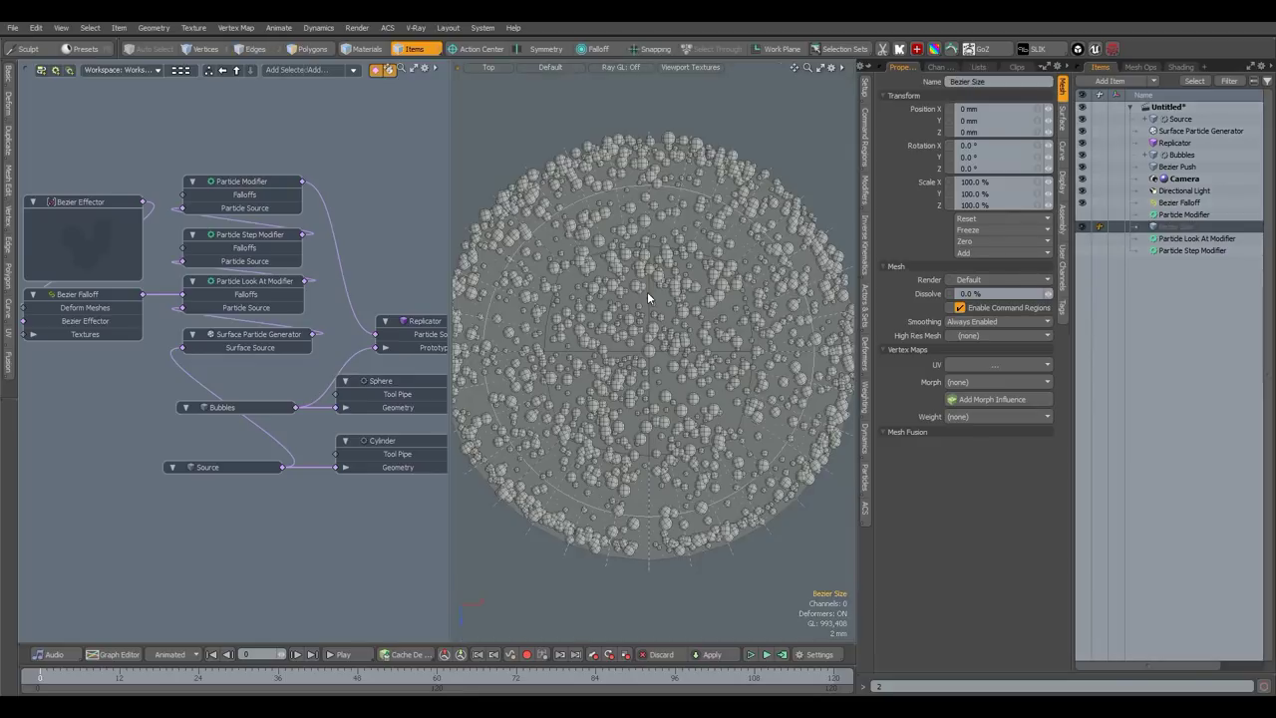
pyautogui.click(6, 70)
pyautogui.click(95, 58)
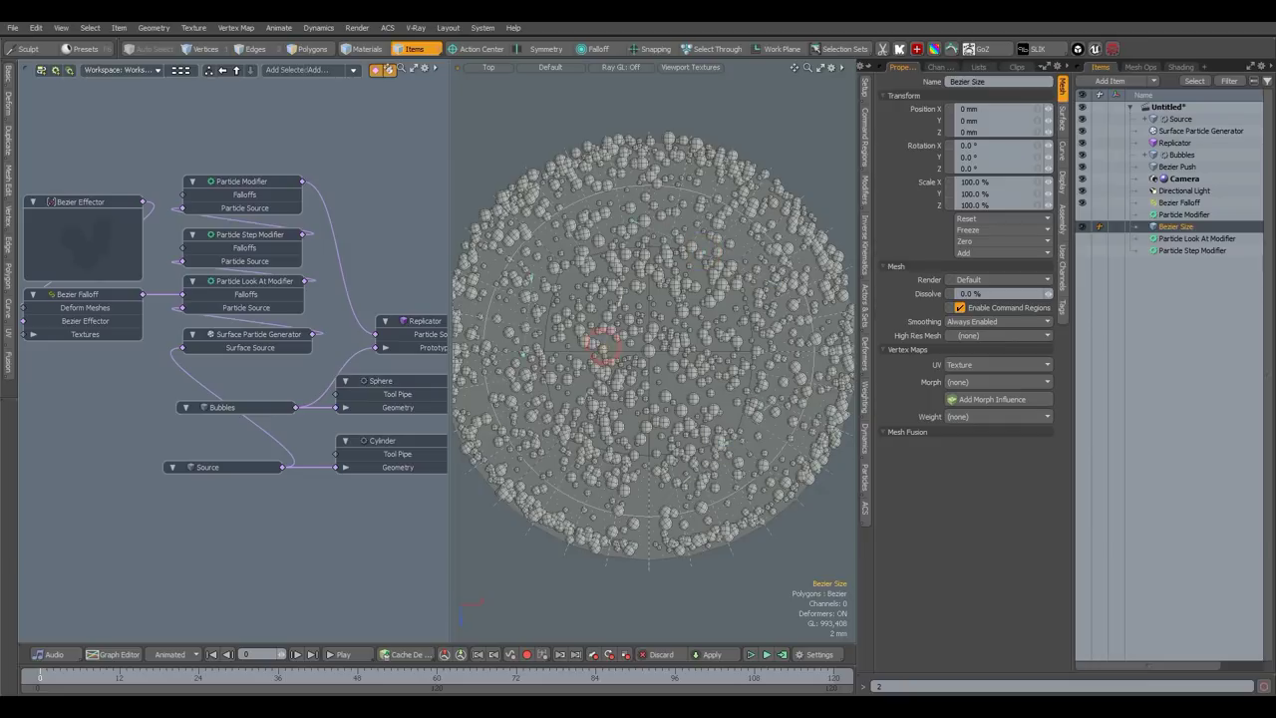
pyautogui.hotkey('ctrl', '`')
pyautogui.click(649, 300)
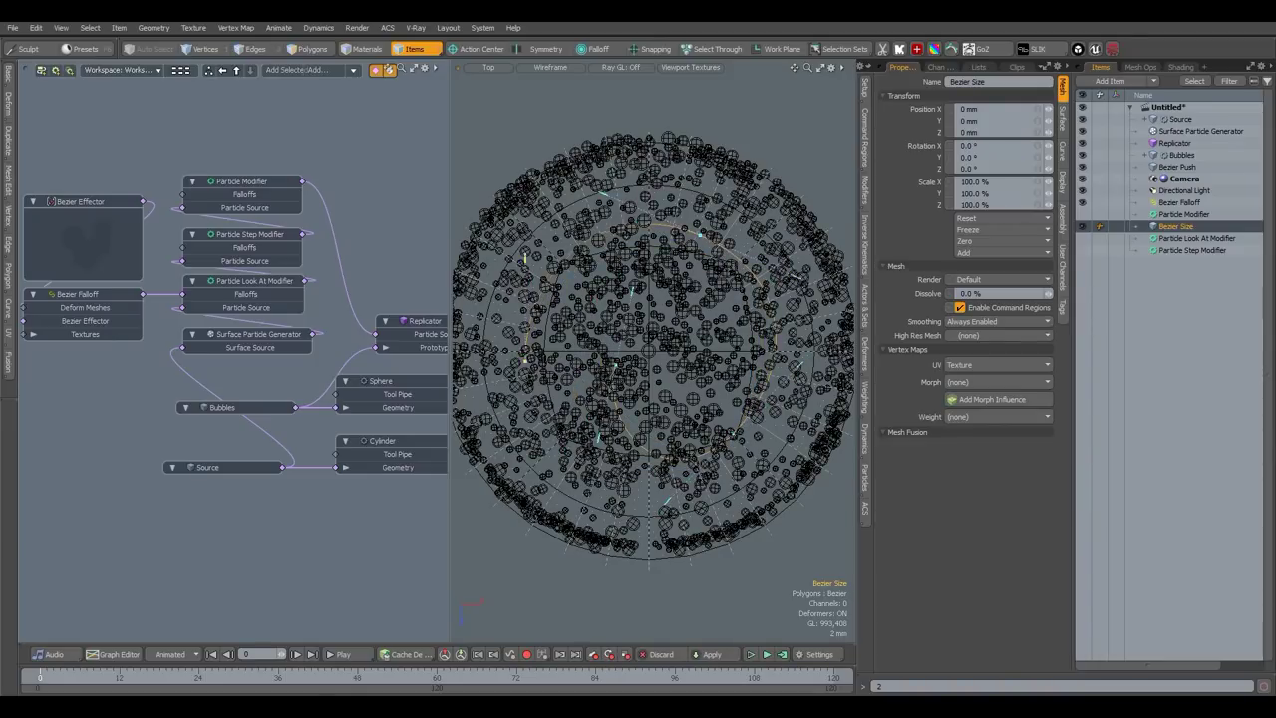
# - Add a second Bezier Effector and a second Bezier Falloff to the schematic
pyautogui.click(336, 71)
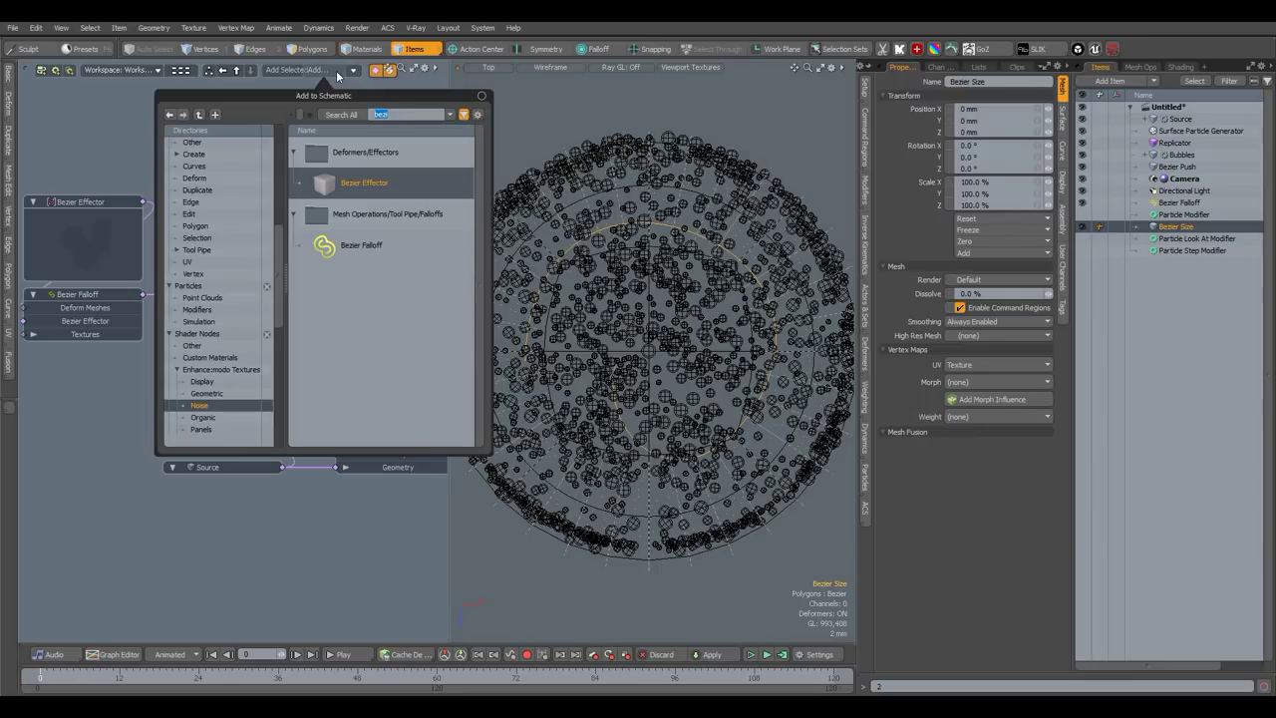
pyautogui.doubleClick(373, 185)
pyautogui.click(301, 229)
pyautogui.click(466, 190)
pyautogui.doubleClick(361, 244)
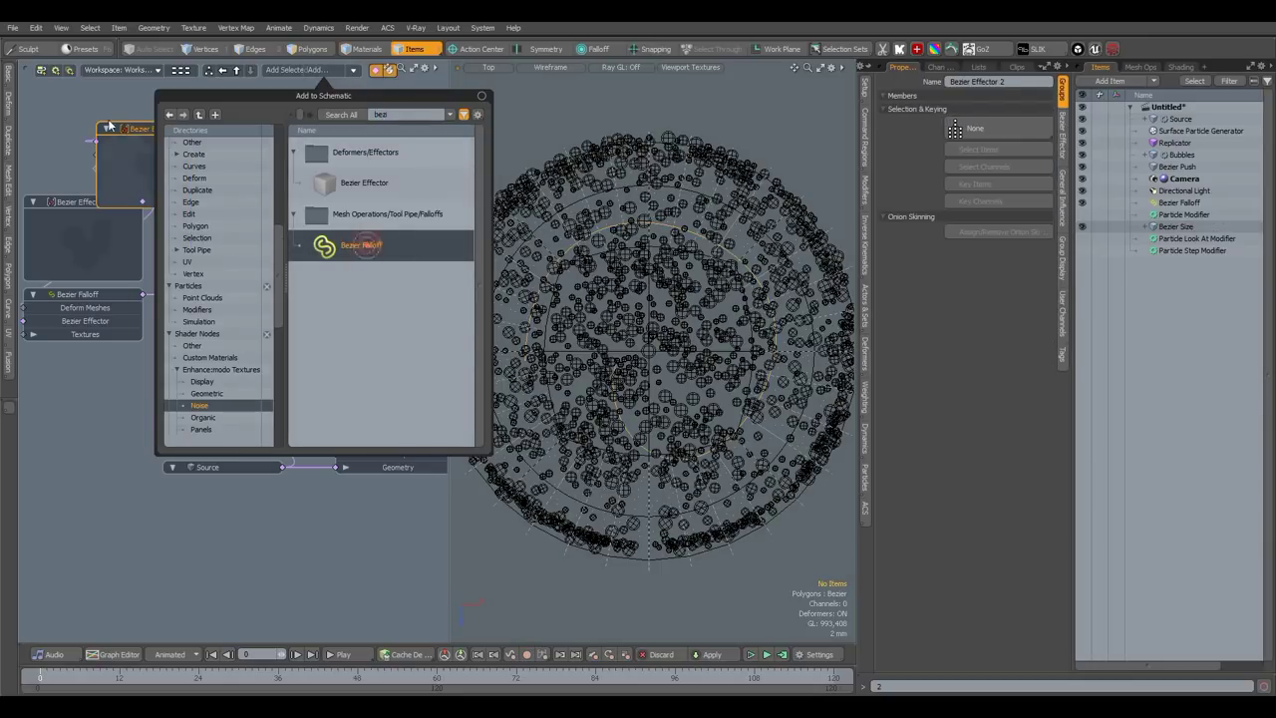
# - Connect Bezier Effector 2 to Bezier Falloff 2, wire that falloff into the Particle Modifier's Falloffs and arrange the nodes
pyautogui.moveTo(154, 229); pyautogui.dragTo(162, 161)
pyautogui.moveTo(182, 251); pyautogui.dragTo(307, 213)
pyautogui.click(140, 261)
pyautogui.press('Delete')
pyautogui.moveTo(148, 156); pyautogui.dragTo(99, 236)
pyautogui.keyDown('alt'); pyautogui.moveTo(222, 235); pyautogui.dragTo(126, 164); pyautogui.keyUp('alt')
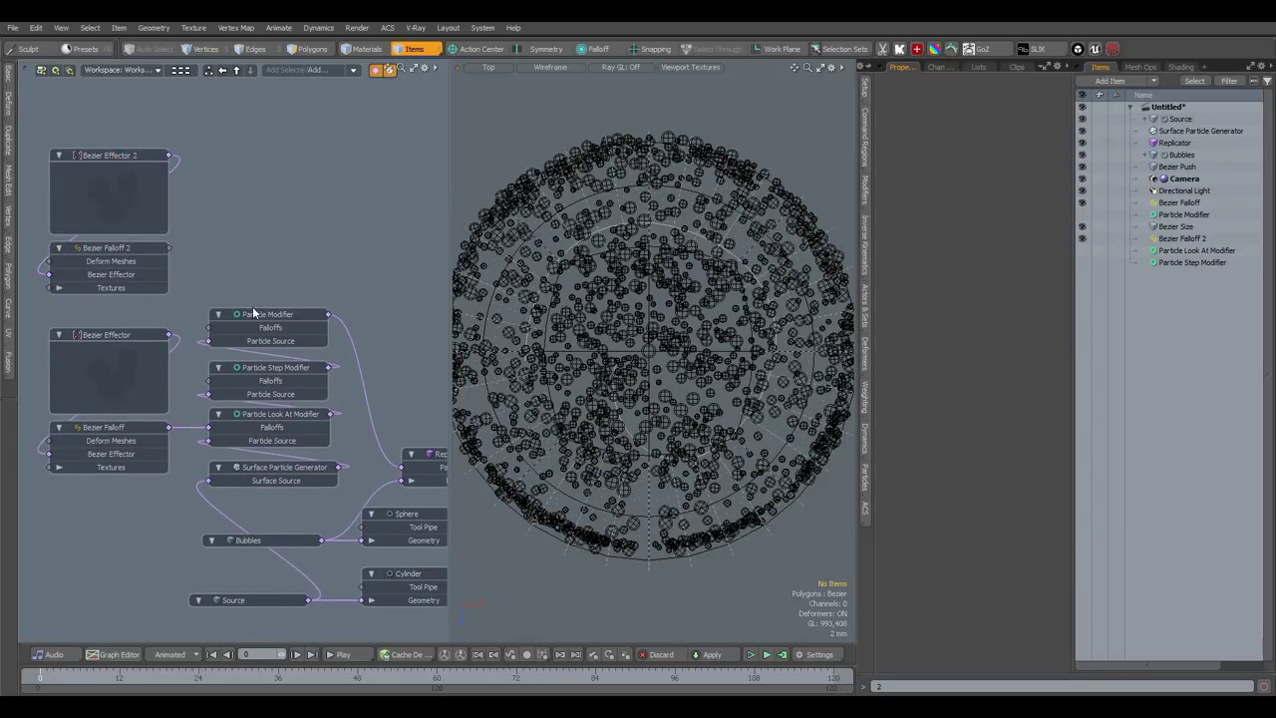
pyautogui.moveTo(254, 312); pyautogui.dragTo(253, 246)
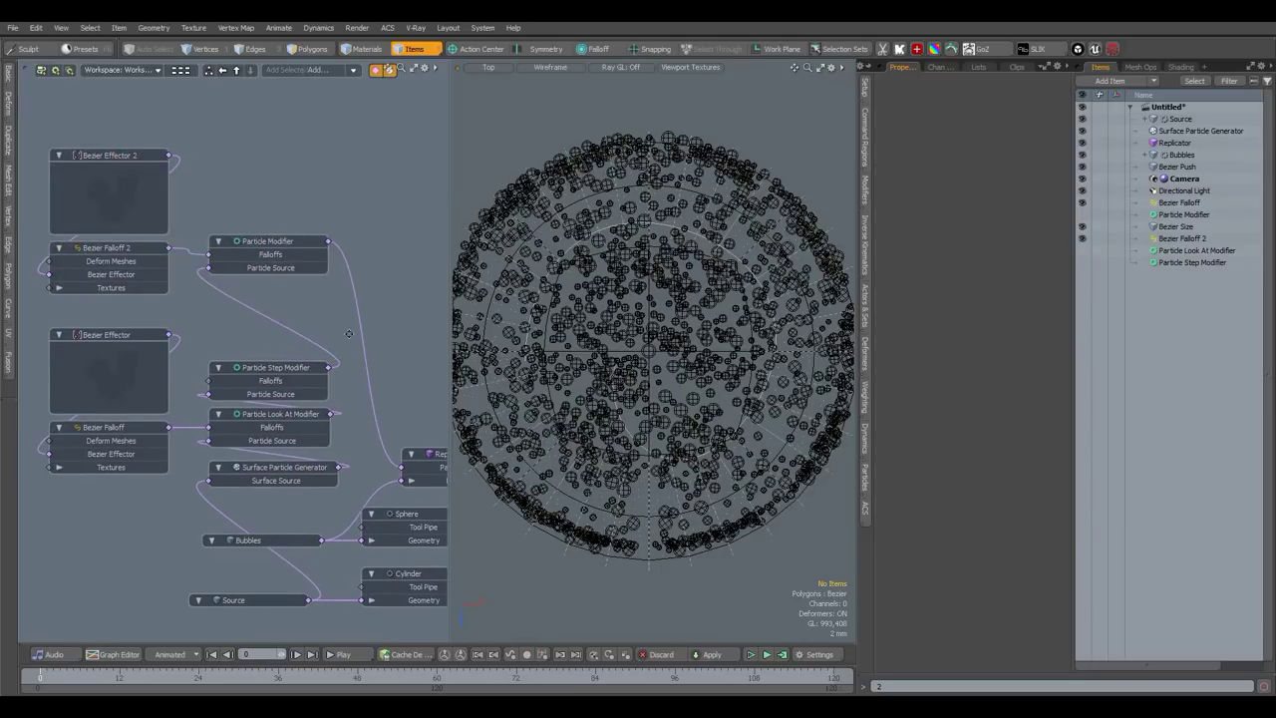
pyautogui.moveTo(348, 333); pyautogui.dragTo(314, 311, button='middle')
# - Set Bezier Size as the target curve of Bezier Effector 2
pyautogui.click(93, 163)
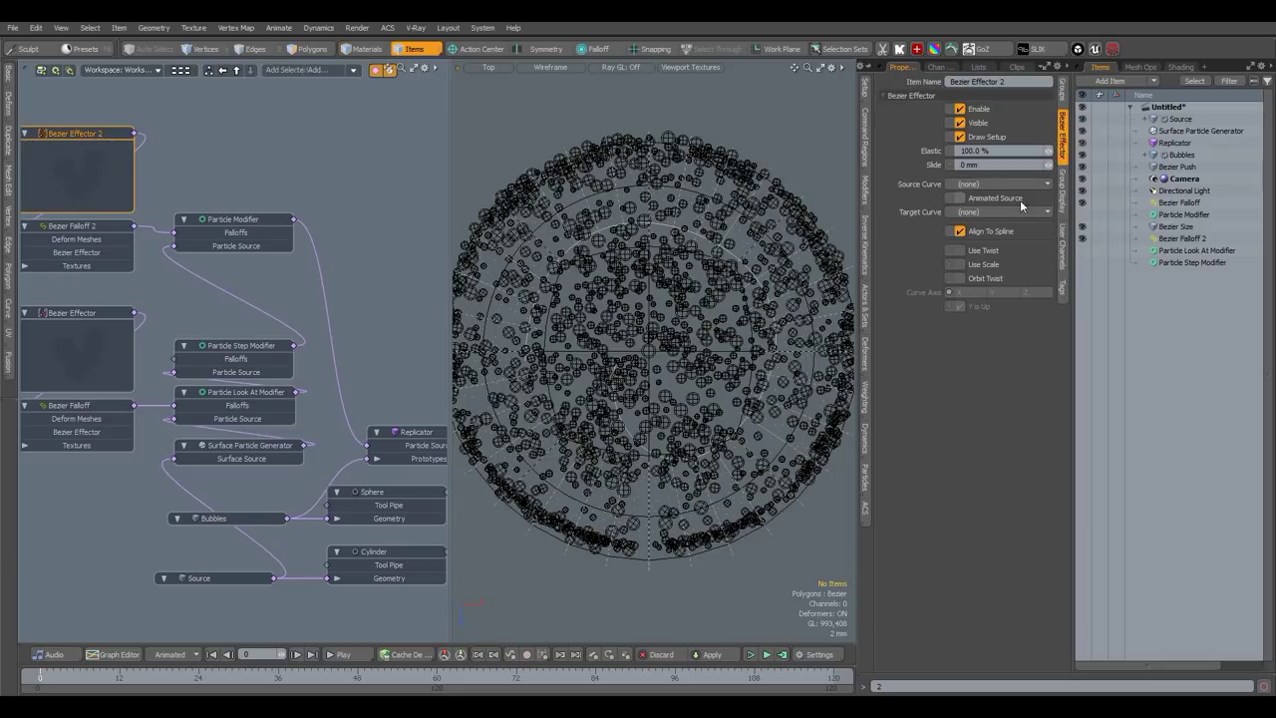
pyautogui.click(1017, 212)
pyautogui.click(1015, 250)
# - Return to the shaded perspective view, adjust the range of Bezier Falloff 2 to 5 mm and hide the first Bezier Falloff
pyautogui.hotkey('ctrl', 'space')
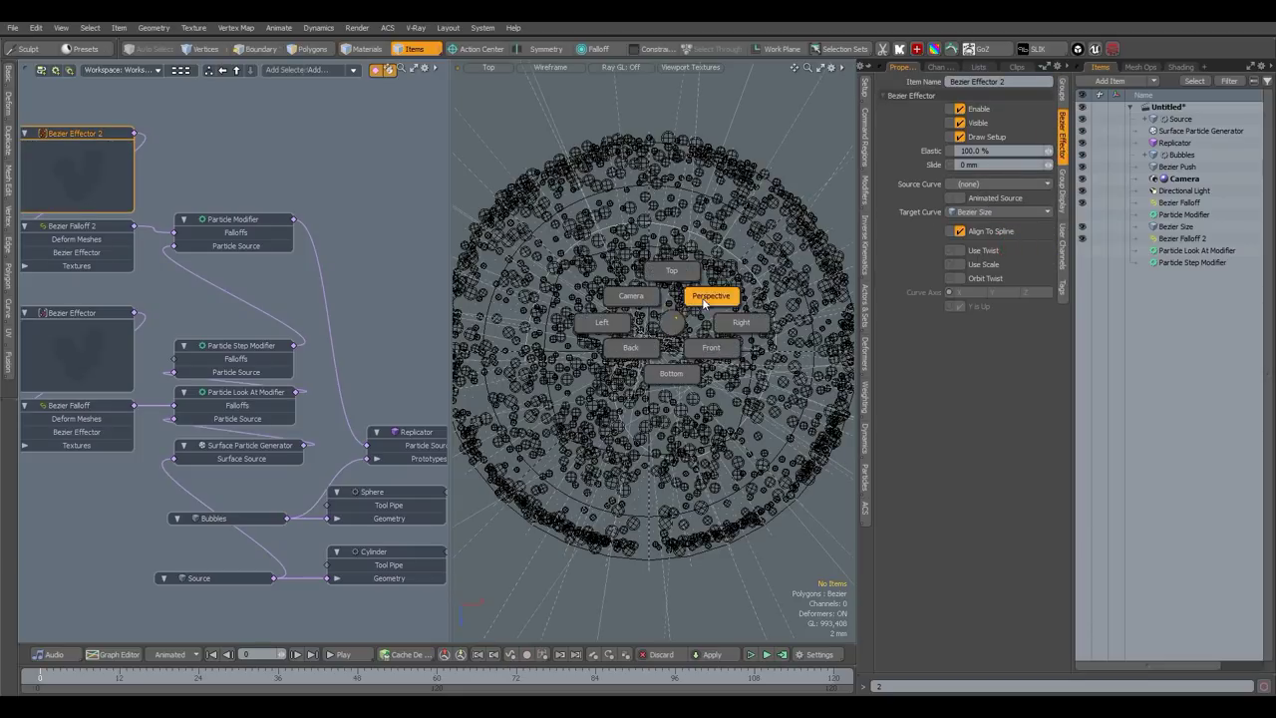
pyautogui.click(704, 303)
pyautogui.hotkey('ctrl', '2')
pyautogui.click(695, 374)
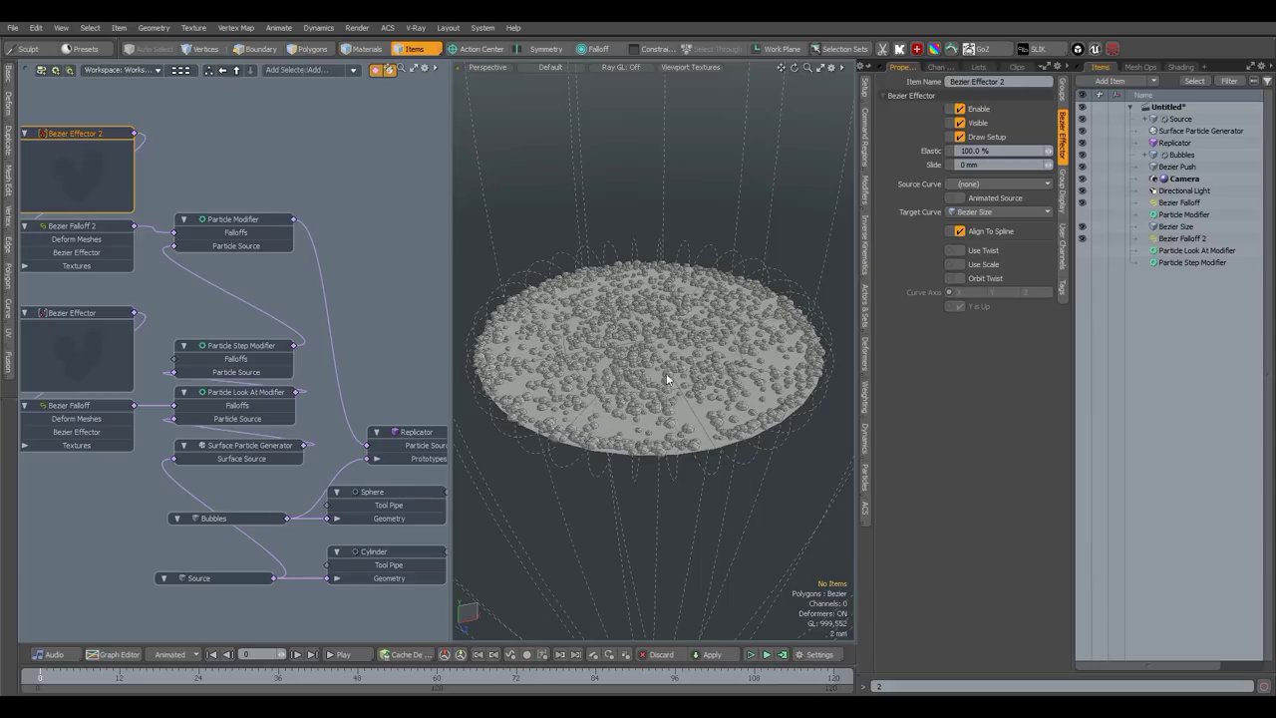
pyautogui.scroll(3, 667, 379)
pyautogui.click(107, 234)
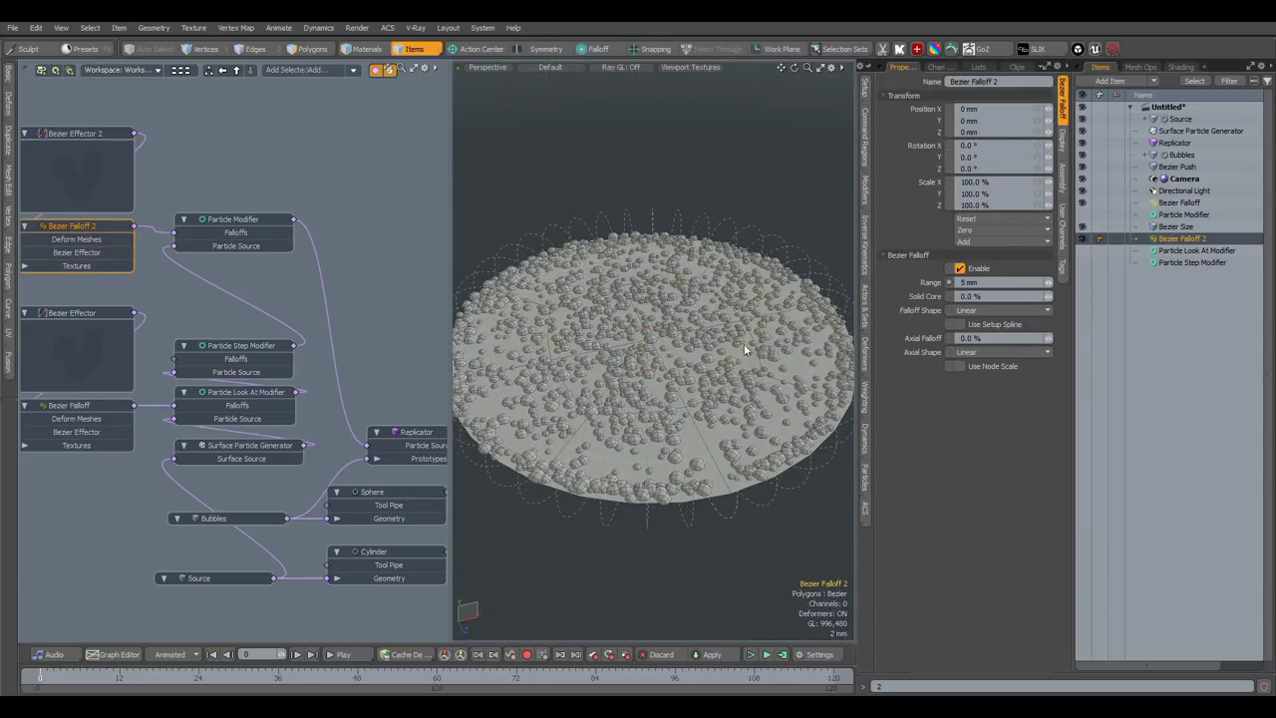
pyautogui.keyDown('alt'); pyautogui.moveTo(745, 350); pyautogui.dragTo(733, 251); pyautogui.keyUp('alt')
pyautogui.moveTo(1048, 284); pyautogui.dragTo(1069, 283)
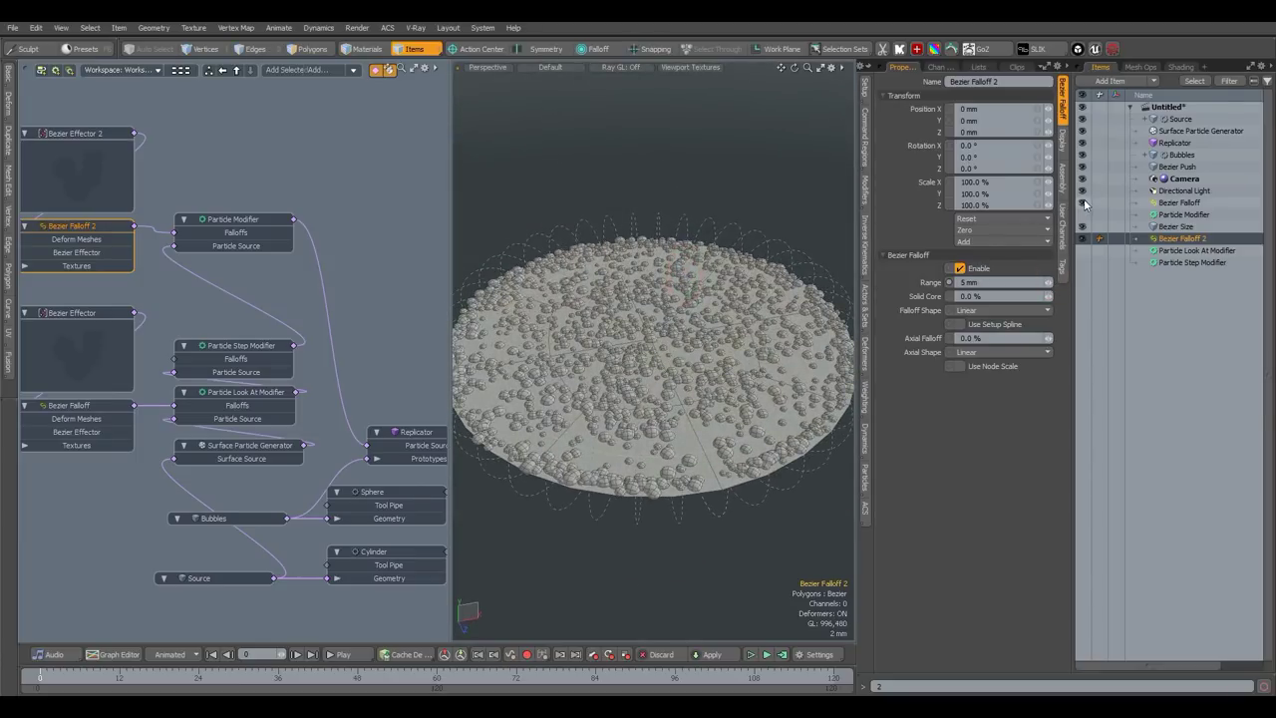
# - Set the basic Particle Modifier's scale to 0% on X, Y and Z
pyautogui.click(275, 219)
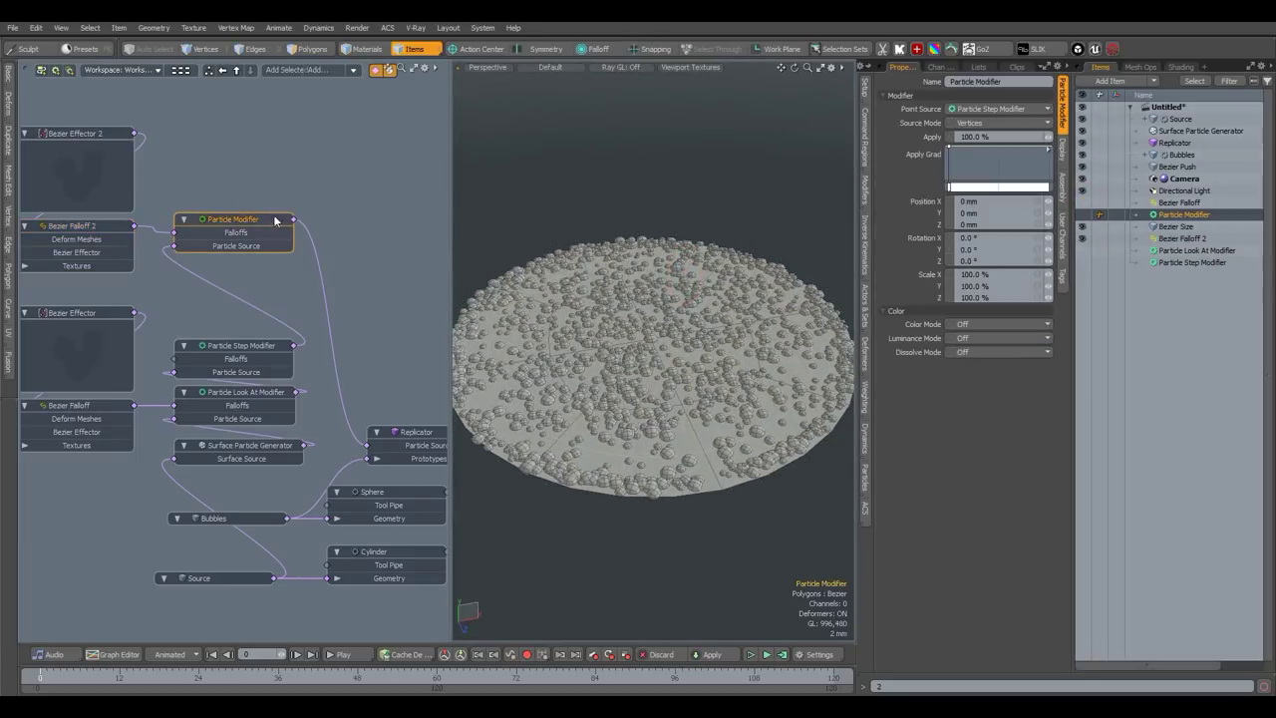
pyautogui.click(1043, 276)
pyautogui.write('0')
pyautogui.hotkey('ctrl', 'Return')
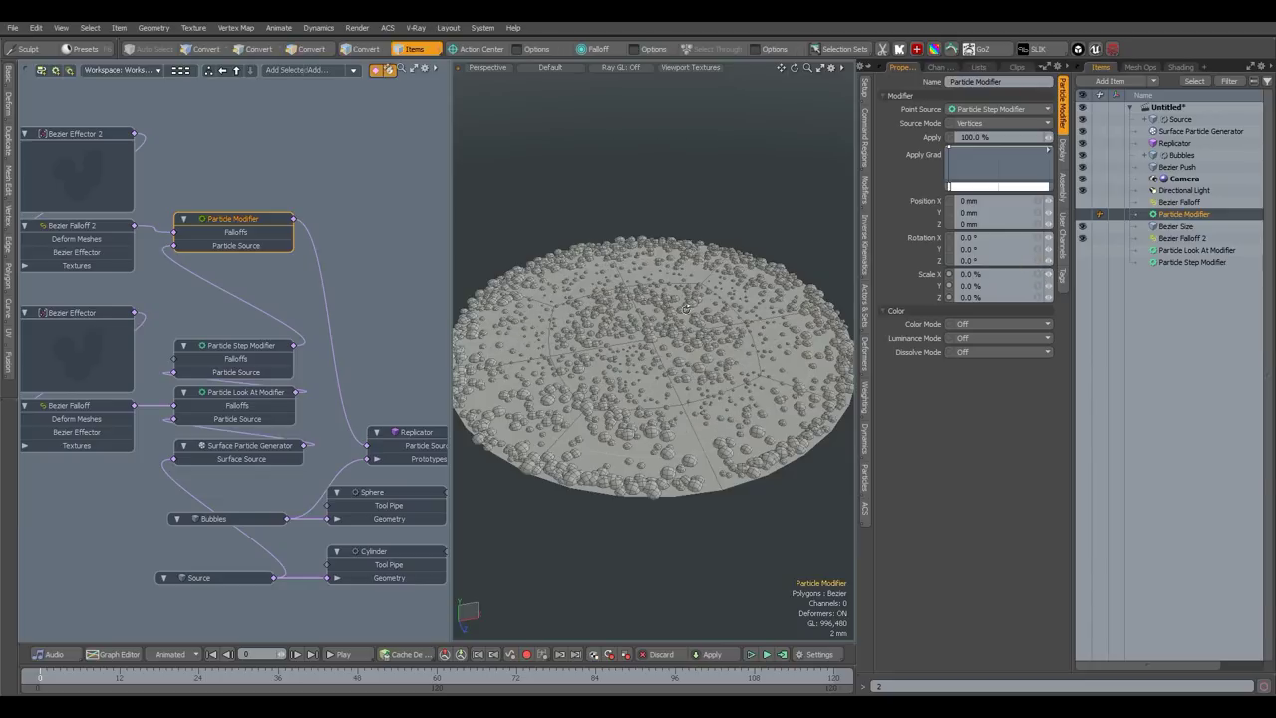
# - Reshape the Bezier Size curve from the top view by moving its points across the disc, and return to perspective
pyautogui.keyDown('alt'); pyautogui.moveTo(666, 315); pyautogui.dragTo(670, 395); pyautogui.keyUp('alt')
pyautogui.press('2')
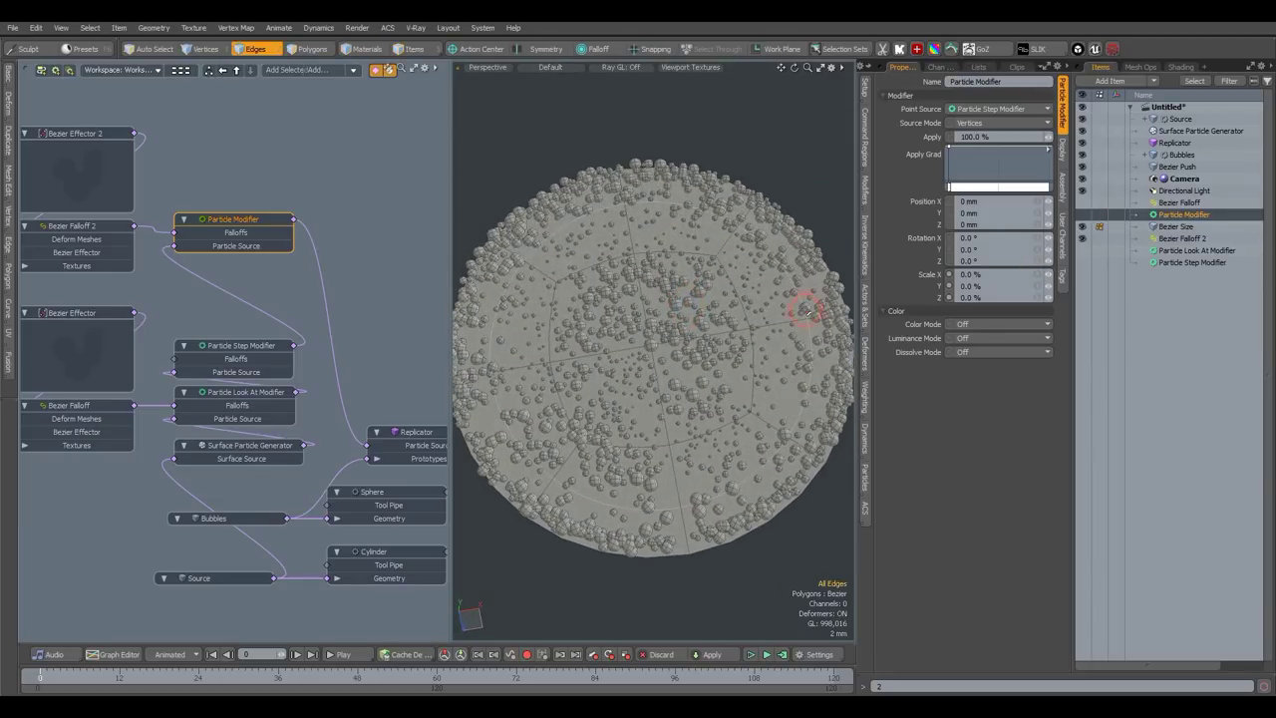
pyautogui.click(1168, 226)
pyautogui.keyDown('alt'); pyautogui.moveTo(806, 361); pyautogui.dragTo(773, 334); pyautogui.keyUp('alt')
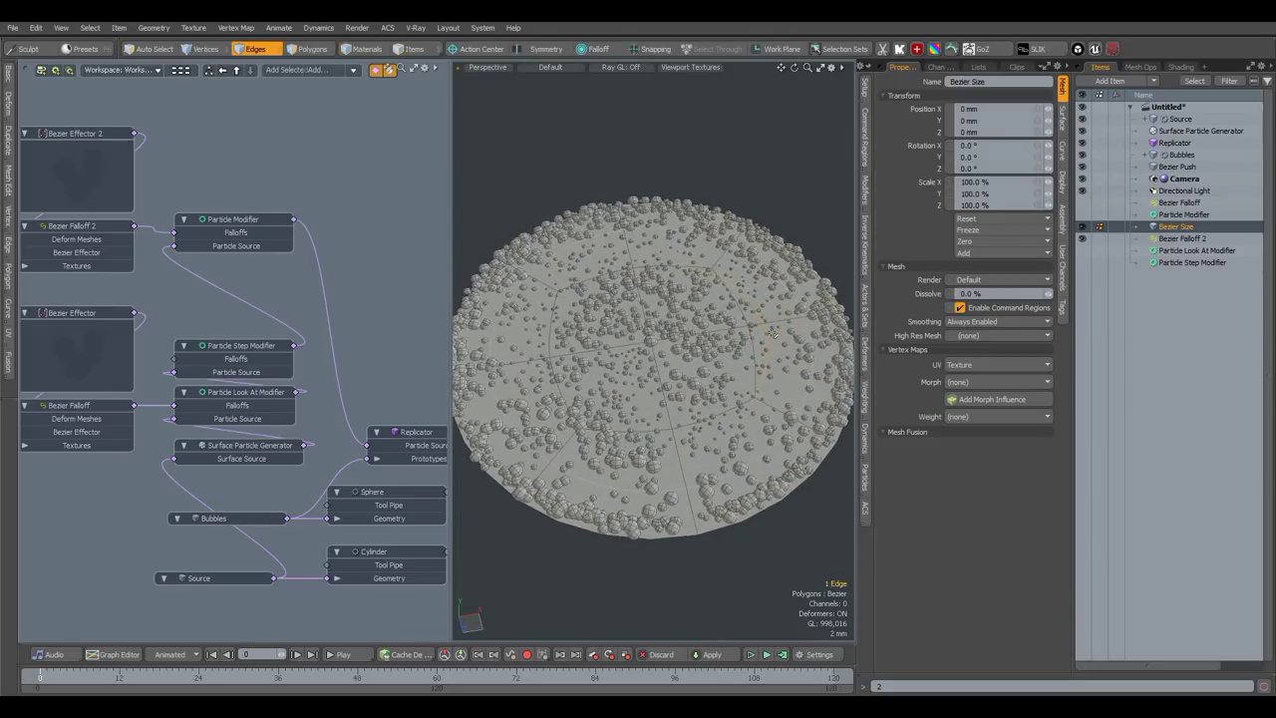
pyautogui.press('3')
pyautogui.hotkey('ctrl', 'space')
pyautogui.click(748, 286)
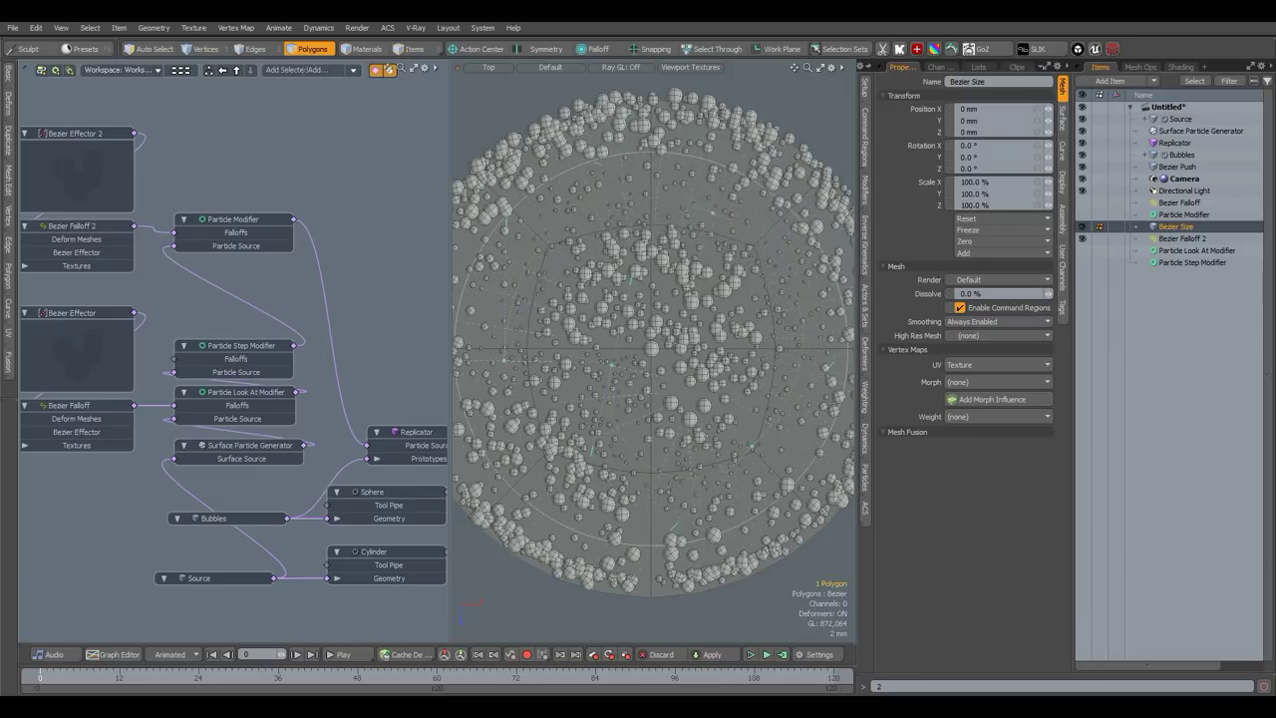
pyautogui.press('alt')
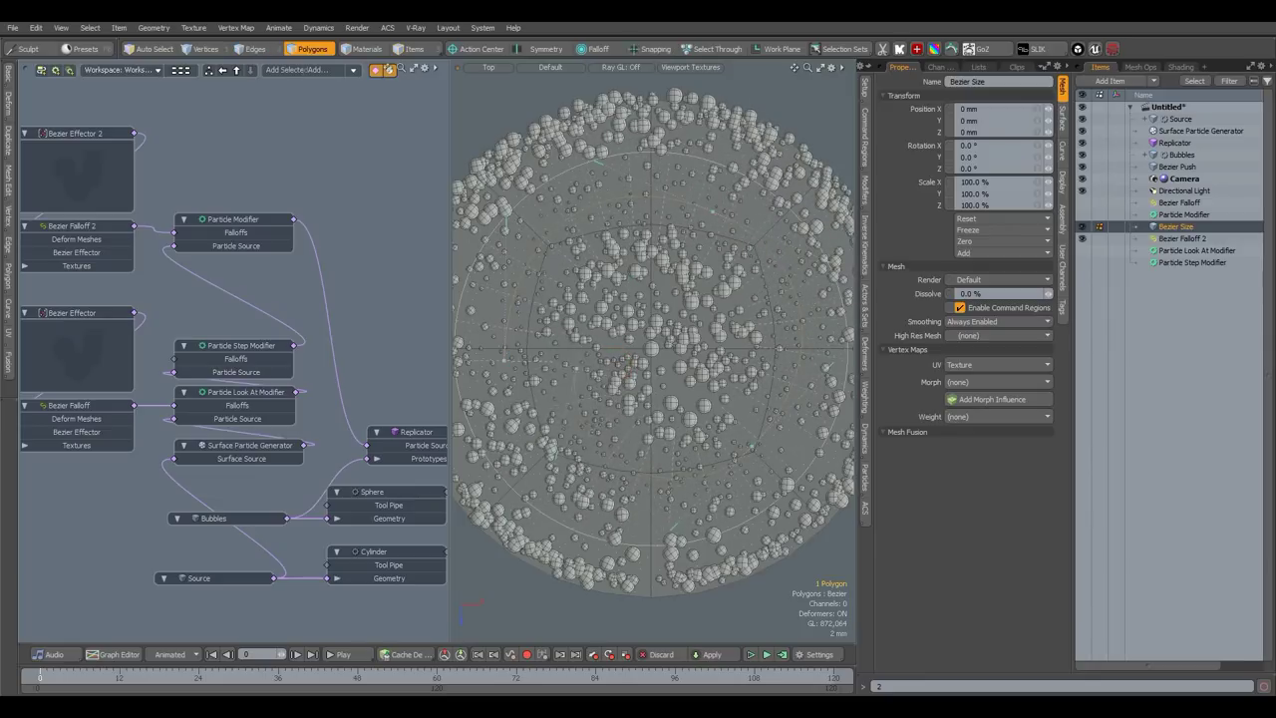
pyautogui.moveTo(609, 365); pyautogui.dragTo(581, 383)
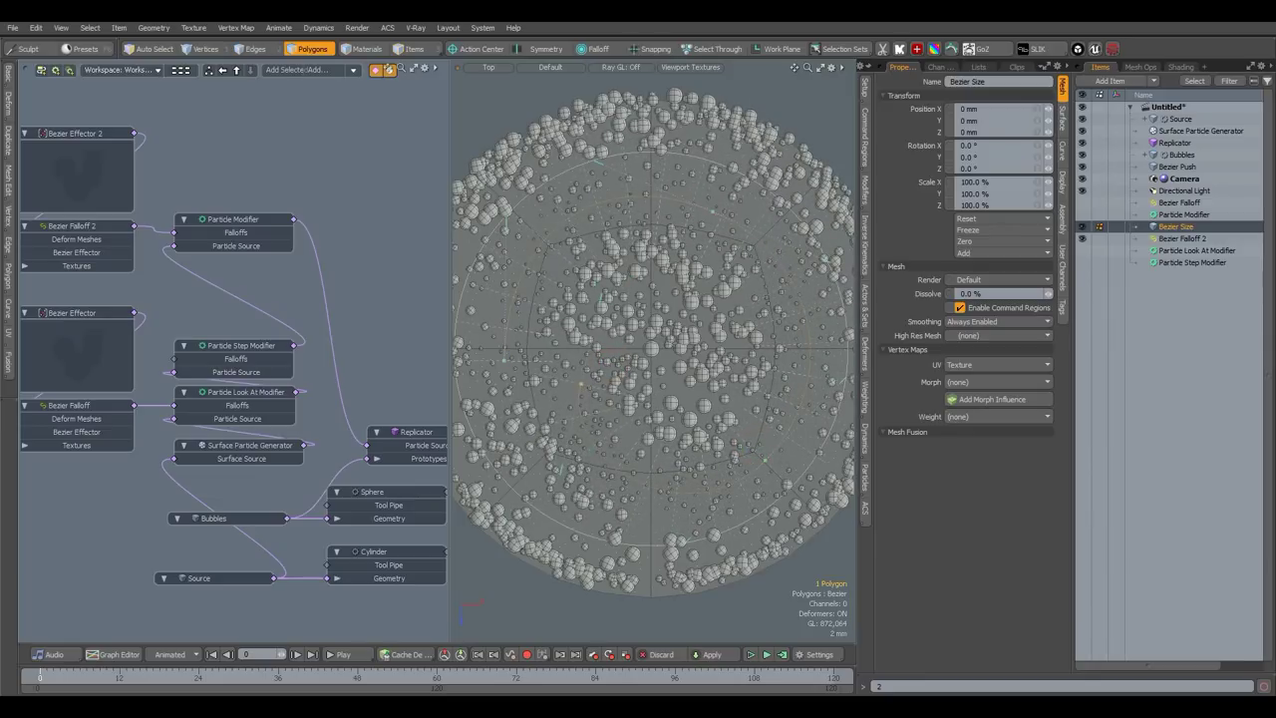
pyautogui.hotkey('ctrl', 'space')
pyautogui.click(702, 300)
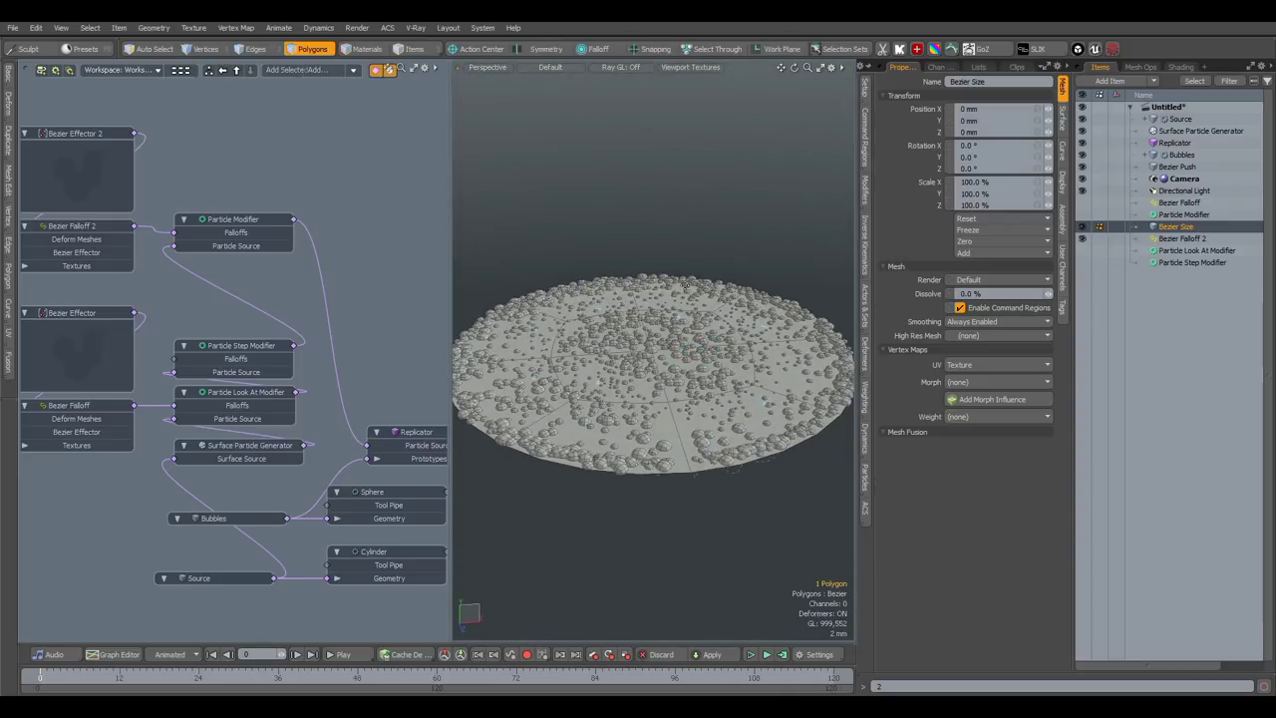
# - Set the Surface Particle Generator's spacing to 1 mm
pyautogui.click(248, 445)
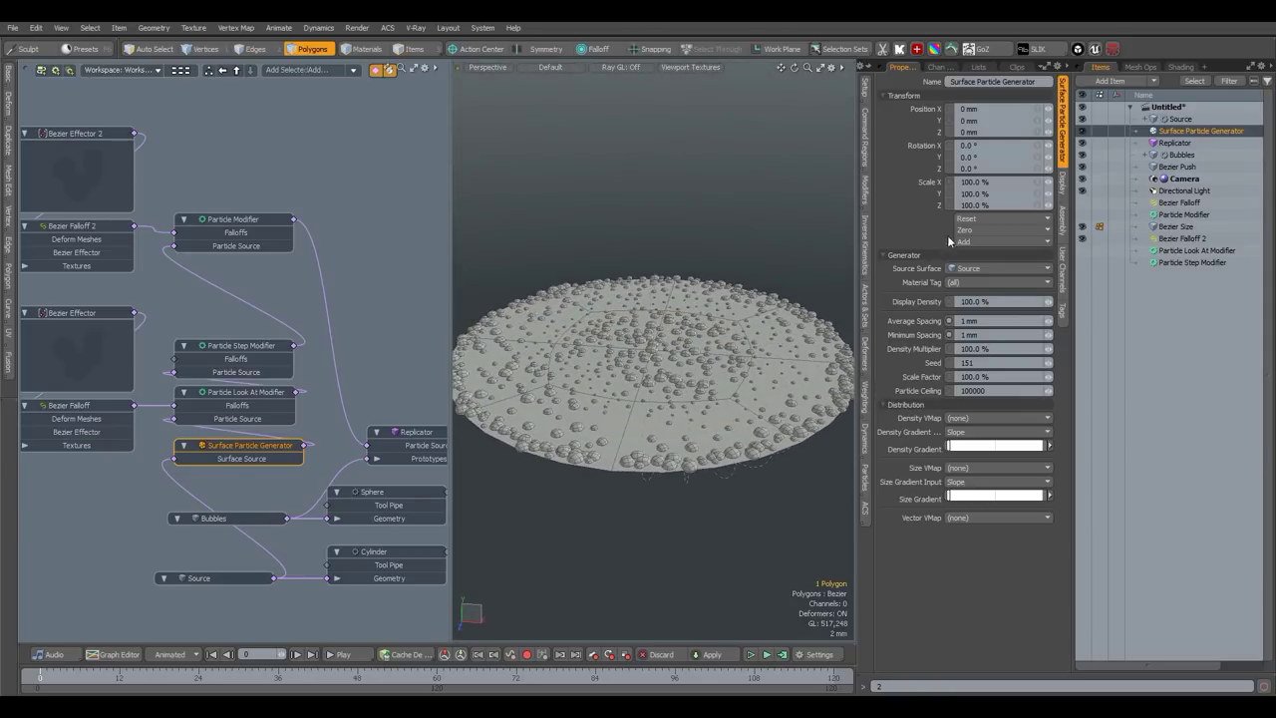
# - Create an item mask for the Replicator and set its material's diffuse amount to 0%
pyautogui.click(1180, 142)
pyautogui.rightClick(1180, 143)
pyautogui.moveTo(1150, 346)
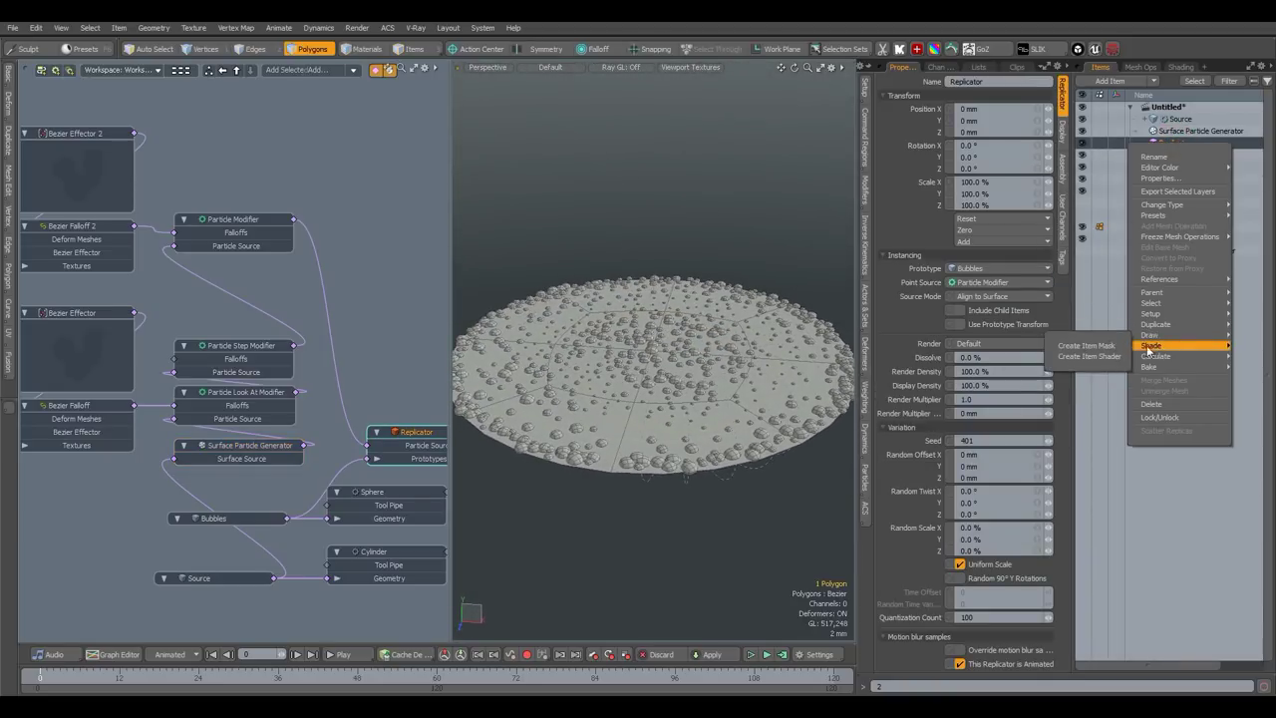
pyautogui.click(1114, 355)
pyautogui.click(993, 123)
pyautogui.write('0')
pyautogui.press('Return')
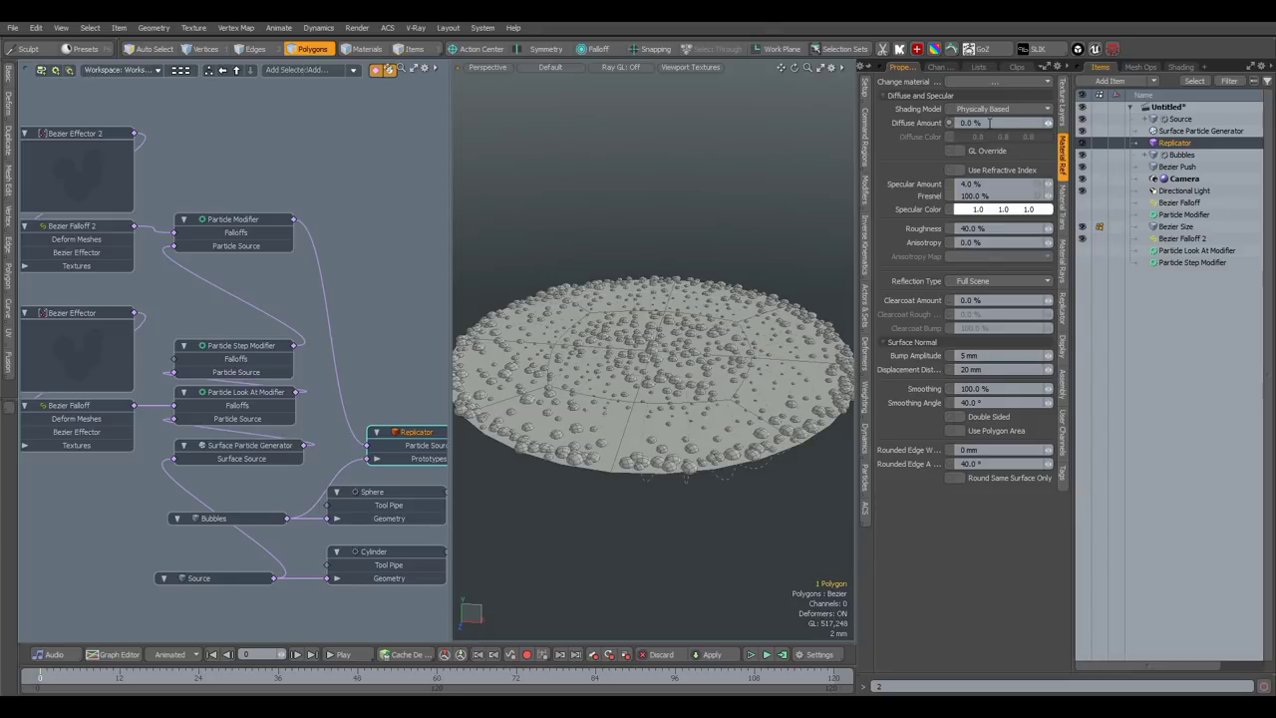
# - Enable the refractive index on the Replicator material at 1.33, and set Fresnel to 75% and roughness to 0.5
pyautogui.click(992, 169)
pyautogui.click(993, 185)
pyautogui.write('1.33')
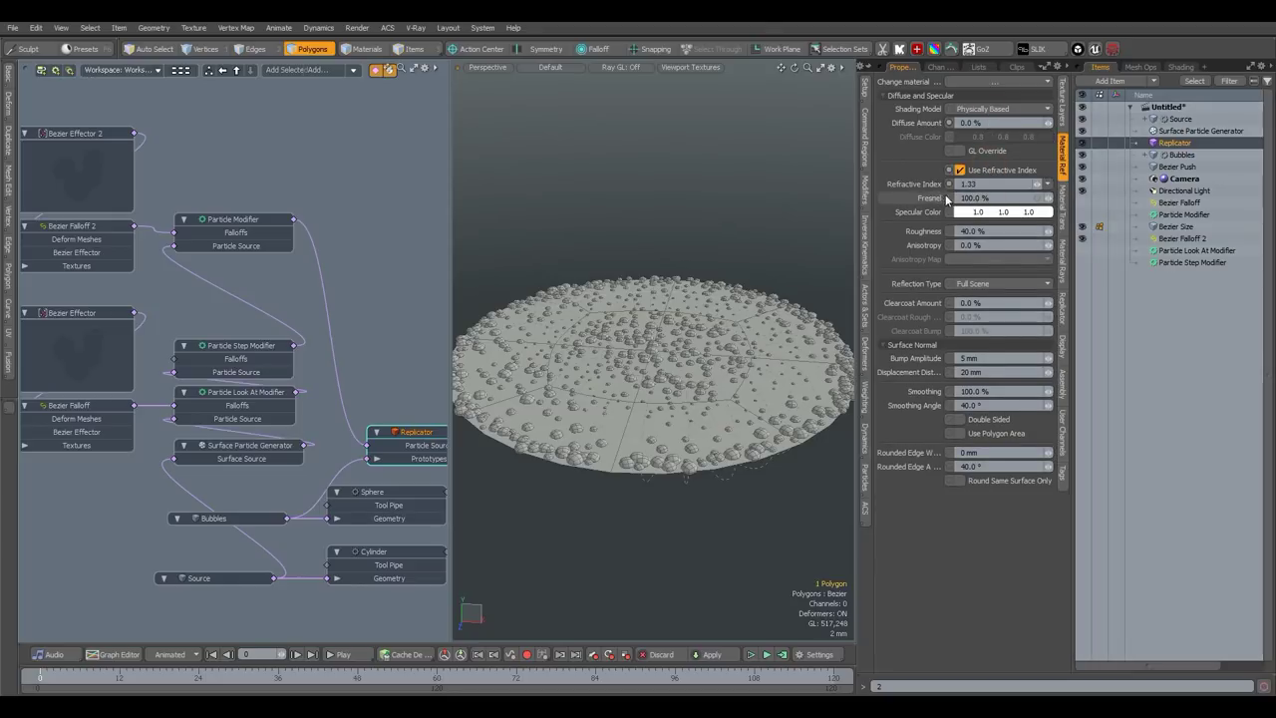
pyautogui.press('Tab')
pyautogui.click(988, 230)
pyautogui.write('0.5')
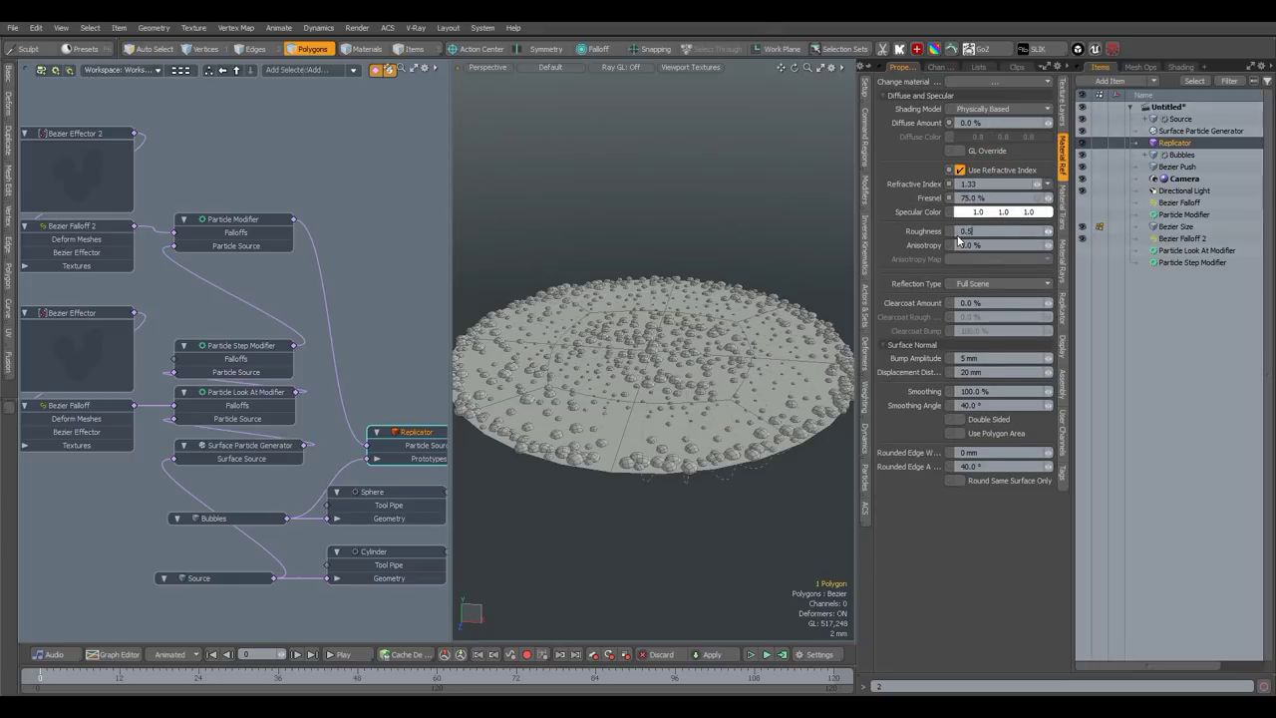
# - Set the Replicator material's transparent amount to 98% and its transparent color to a warm off-white of 1.0, 0.97, 0.94
pyautogui.click(1064, 207)
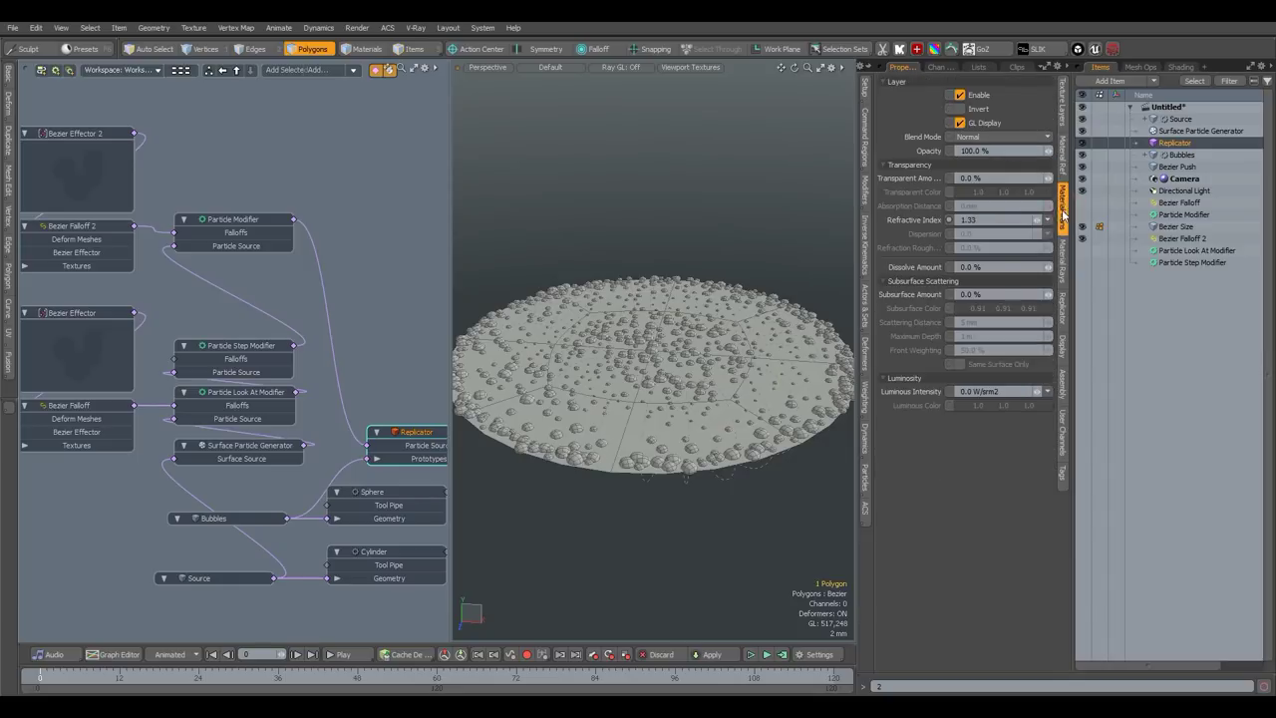
pyautogui.write('98')
pyautogui.press('Return')
pyautogui.click(991, 194)
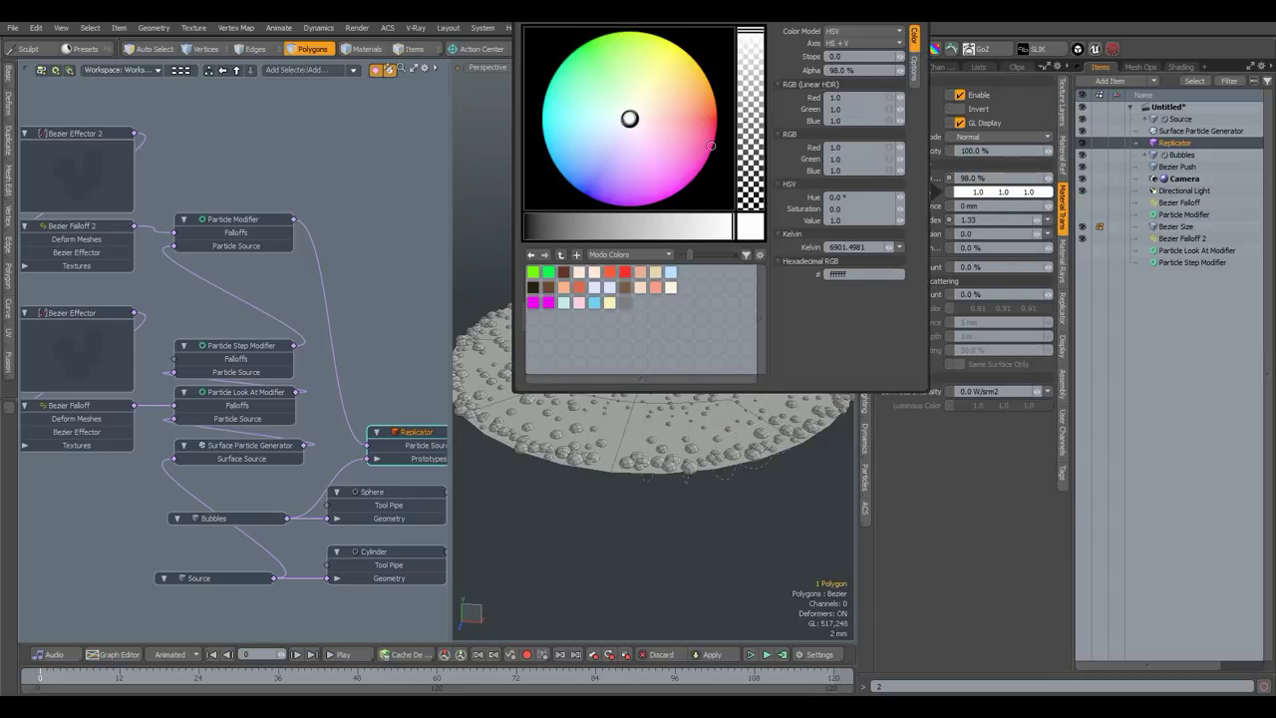
pyautogui.moveTo(643, 112); pyautogui.dragTo(639, 119)
# - Create an item mask for the Source mesh
pyautogui.click(1124, 120)
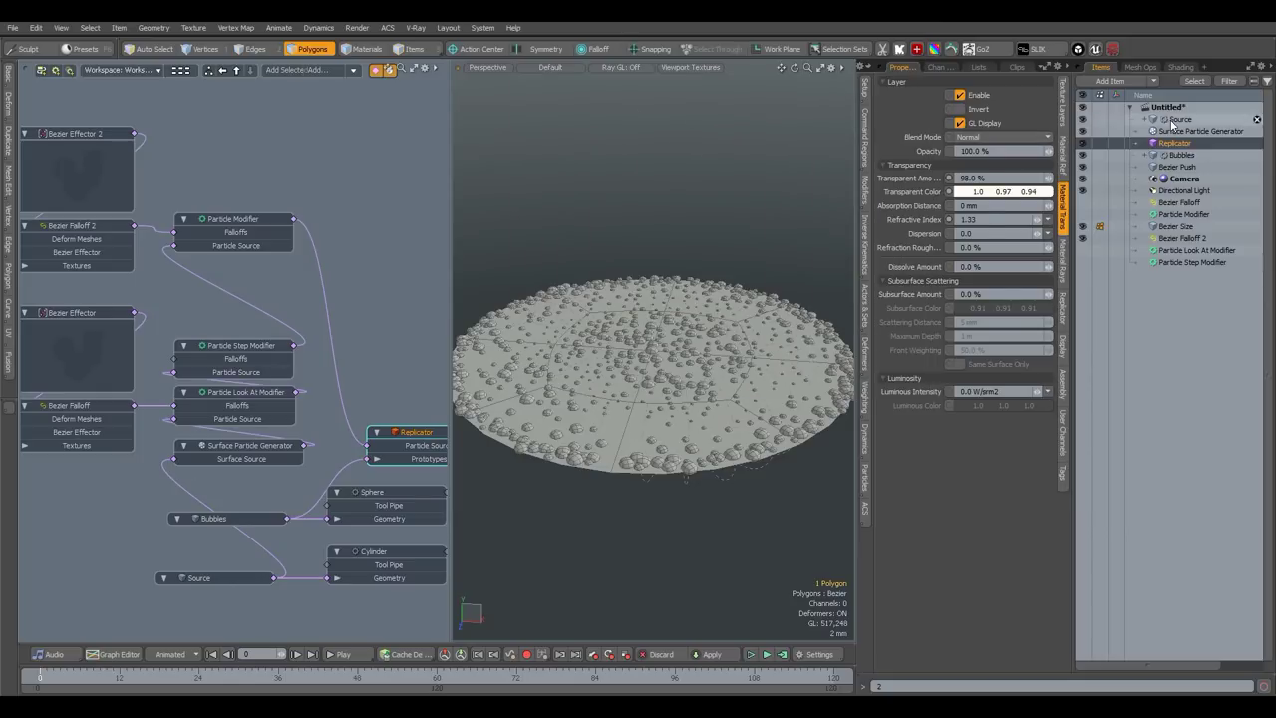
pyautogui.rightClick(1125, 121)
pyautogui.moveTo(1147, 302)
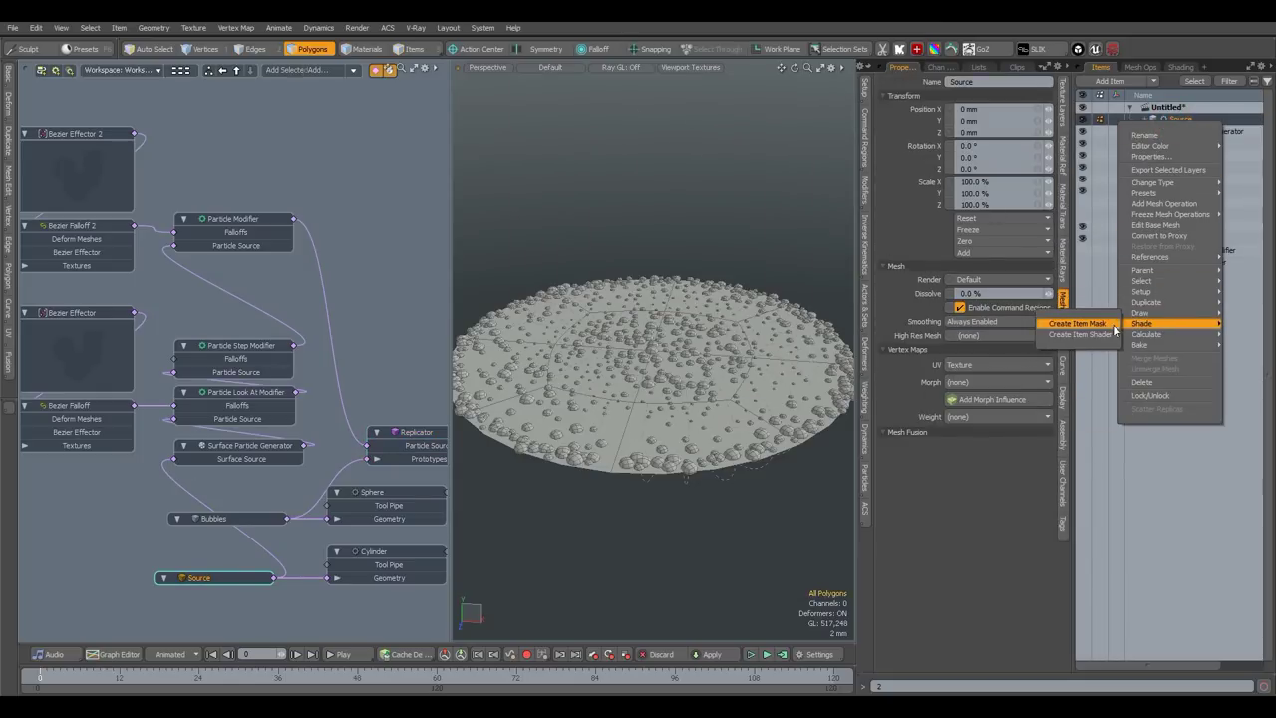
pyautogui.click(1106, 324)
# - Set the Source material's transparent amount to 98% and its transparent color to a dark brown of 0.13, 0.08, 0.0
pyautogui.click(1182, 67)
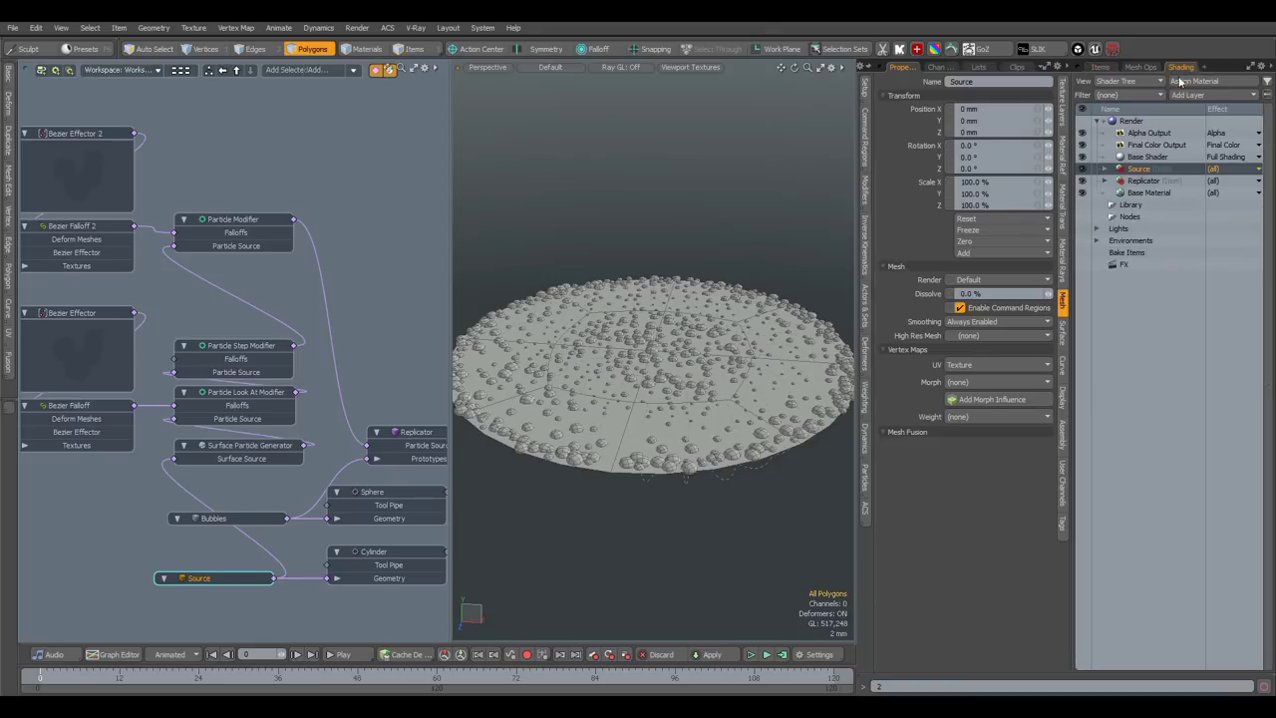
pyautogui.click(1105, 169)
pyautogui.click(1148, 180)
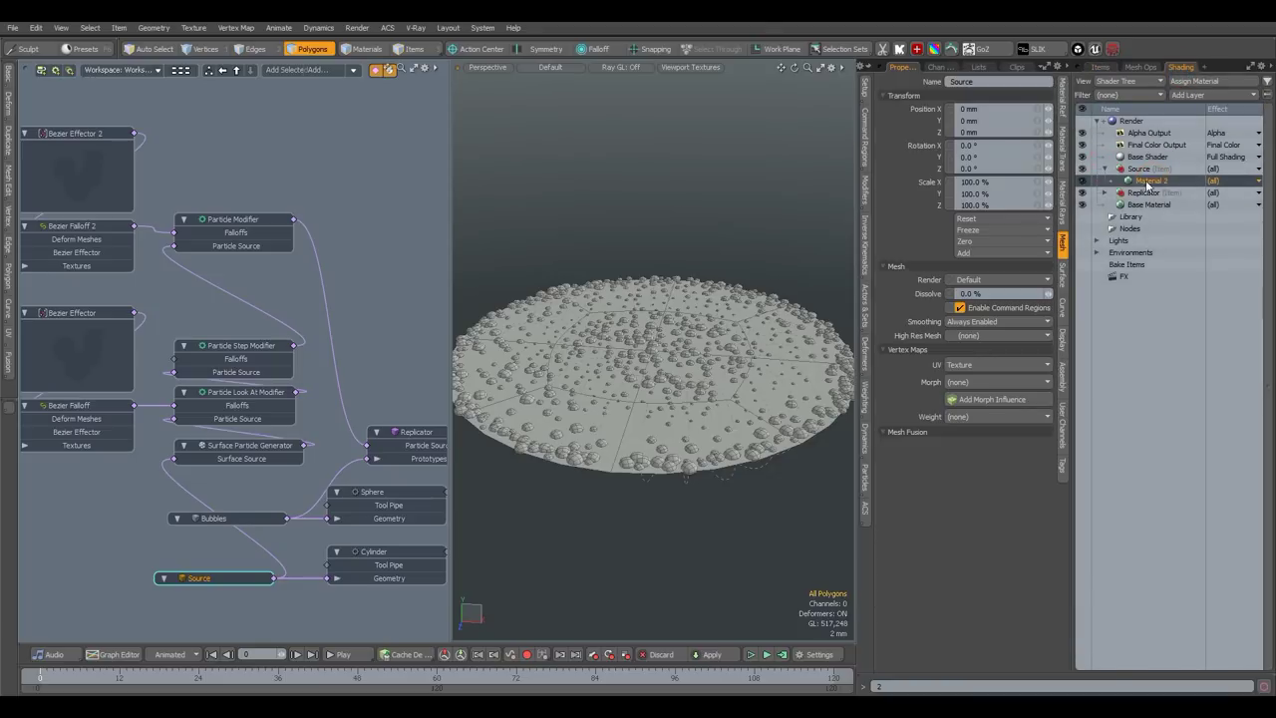
pyautogui.click(1065, 145)
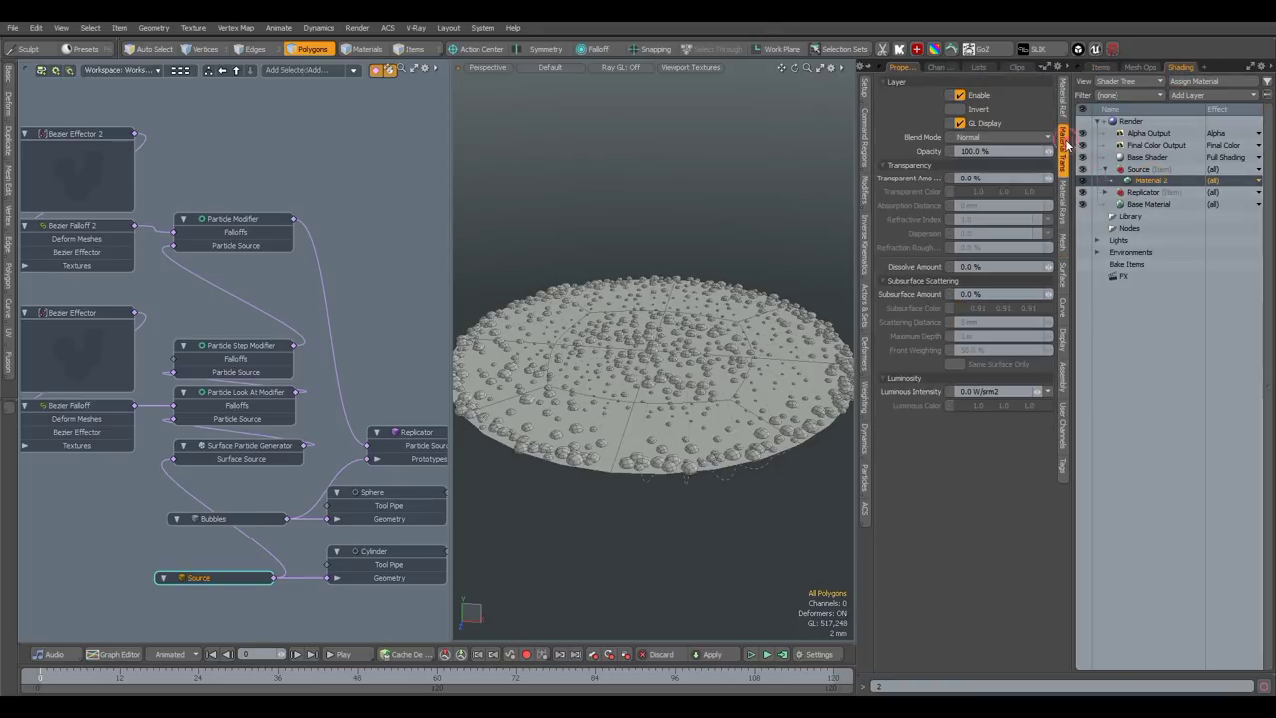
pyautogui.press('Return')
pyautogui.click(997, 193)
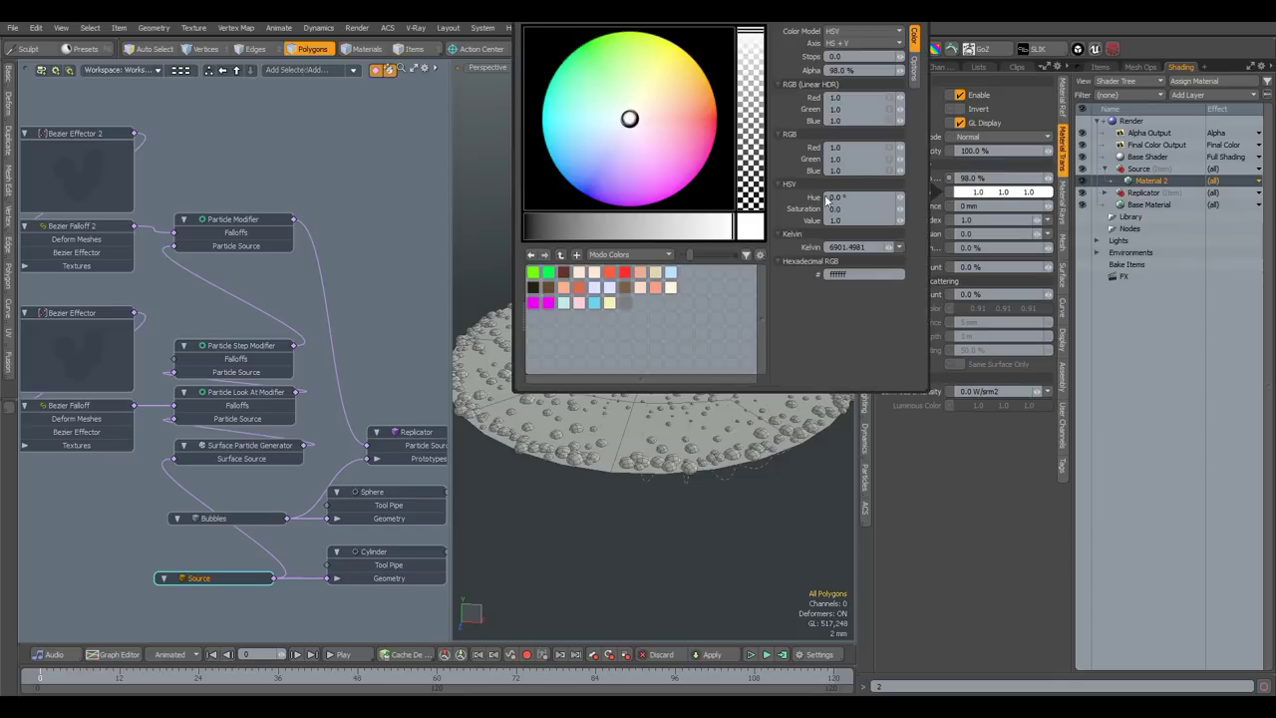
pyautogui.moveTo(561, 226); pyautogui.dragTo(535, 226)
pyautogui.moveTo(615, 124); pyautogui.dragTo(707, 78)
pyautogui.click(531, 228)
pyautogui.moveTo(532, 228); pyautogui.dragTo(528, 230)
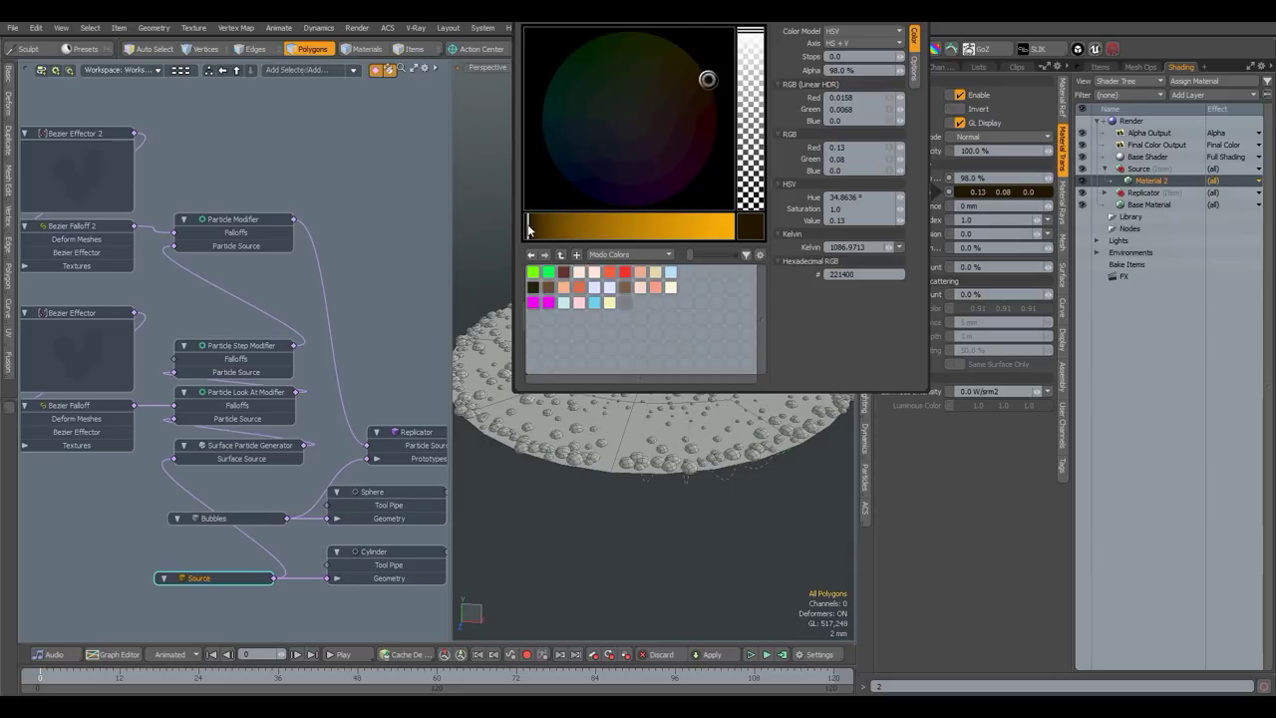
# - Set the Source material's diffuse amount to 0%, enable a refractive index of 1.33, and set Fresnel to 85% and roughness to 0.5%
pyautogui.click(1061, 102)
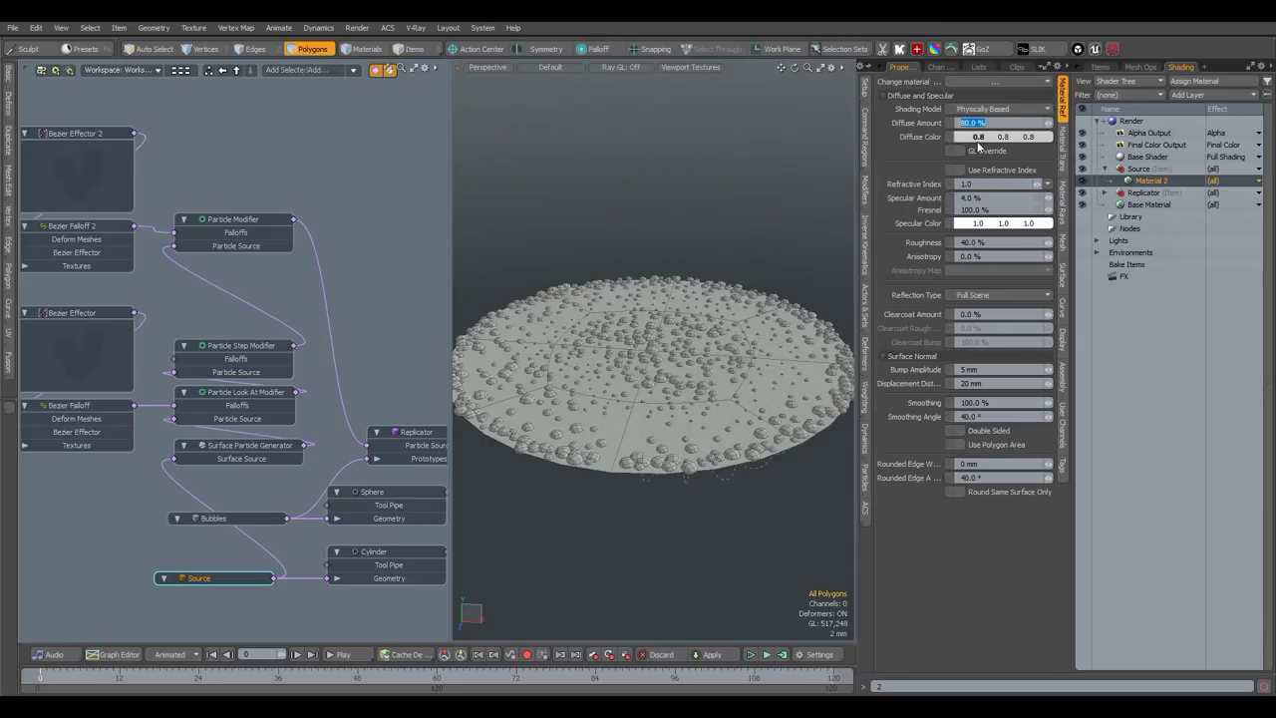
pyautogui.write('0')
pyautogui.press('Return')
pyautogui.click(917, 188)
pyautogui.write('1.33')
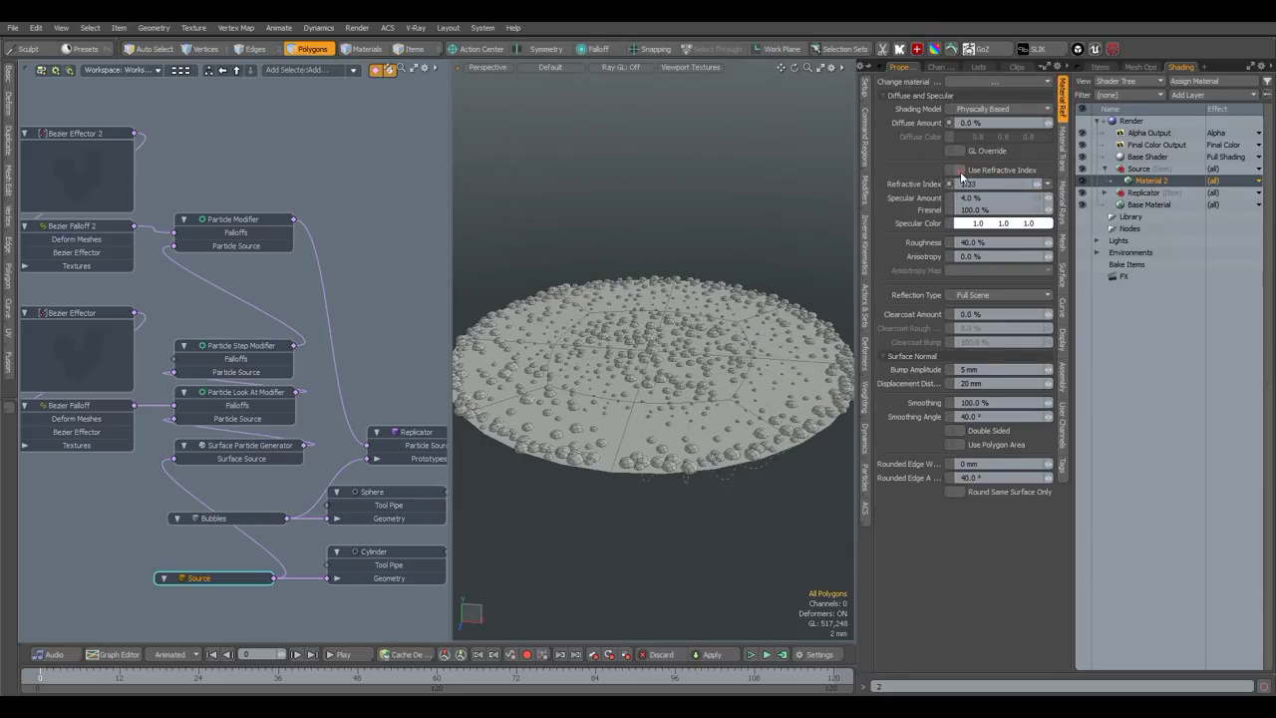
pyautogui.click(960, 172)
pyautogui.click(993, 199)
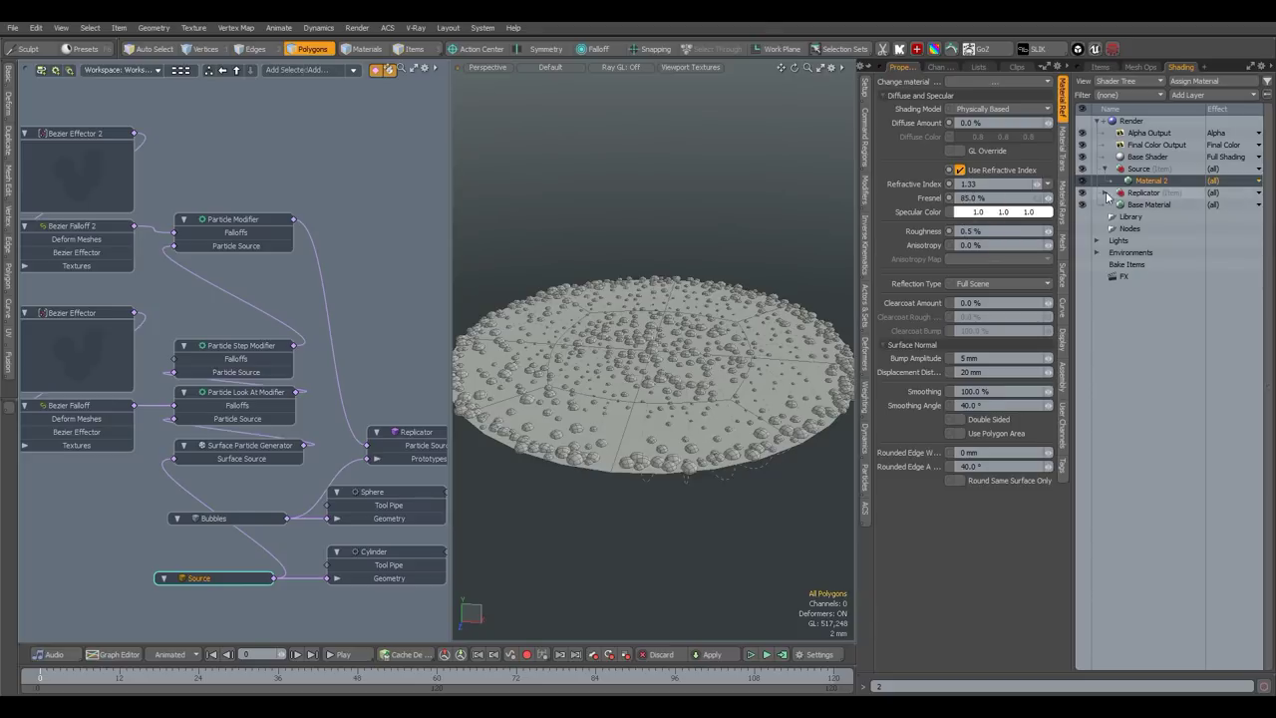
# - Add the indoor Kitchen 01 environment preset to the scene and select its kitchen image layer
pyautogui.click(1106, 192)
pyautogui.click(1147, 205)
pyautogui.click(84, 48)
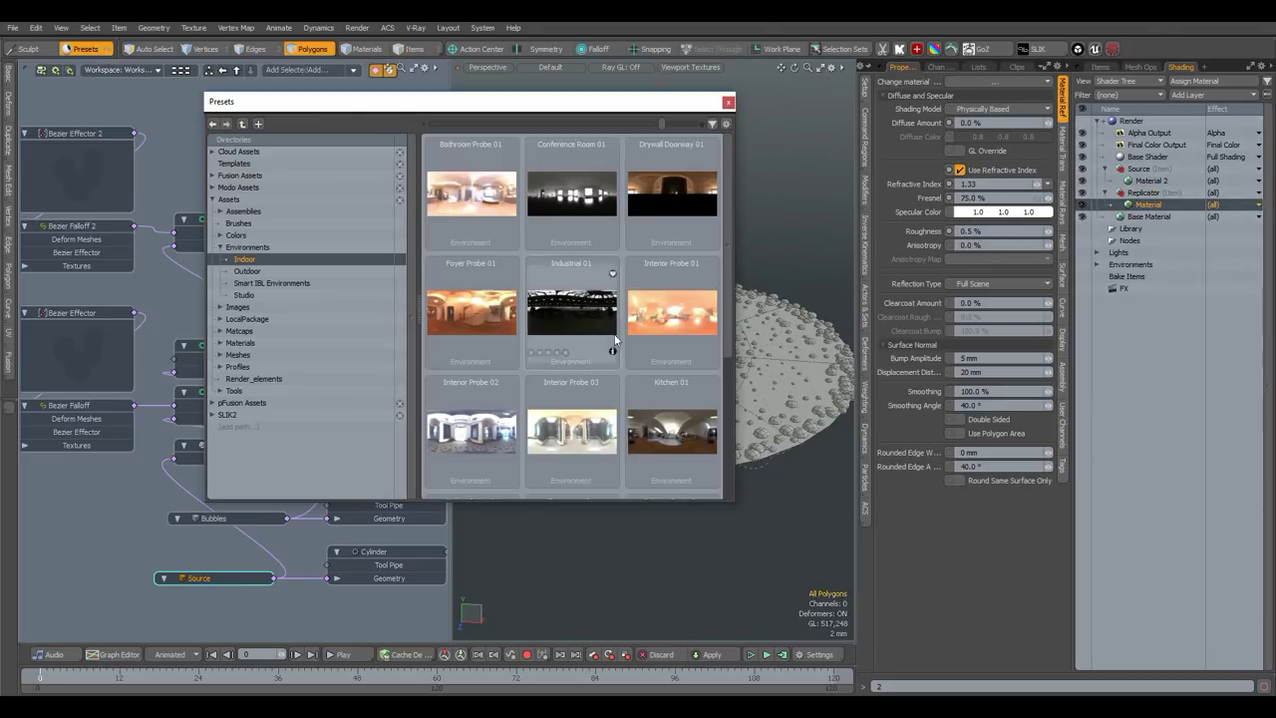
pyautogui.click(728, 103)
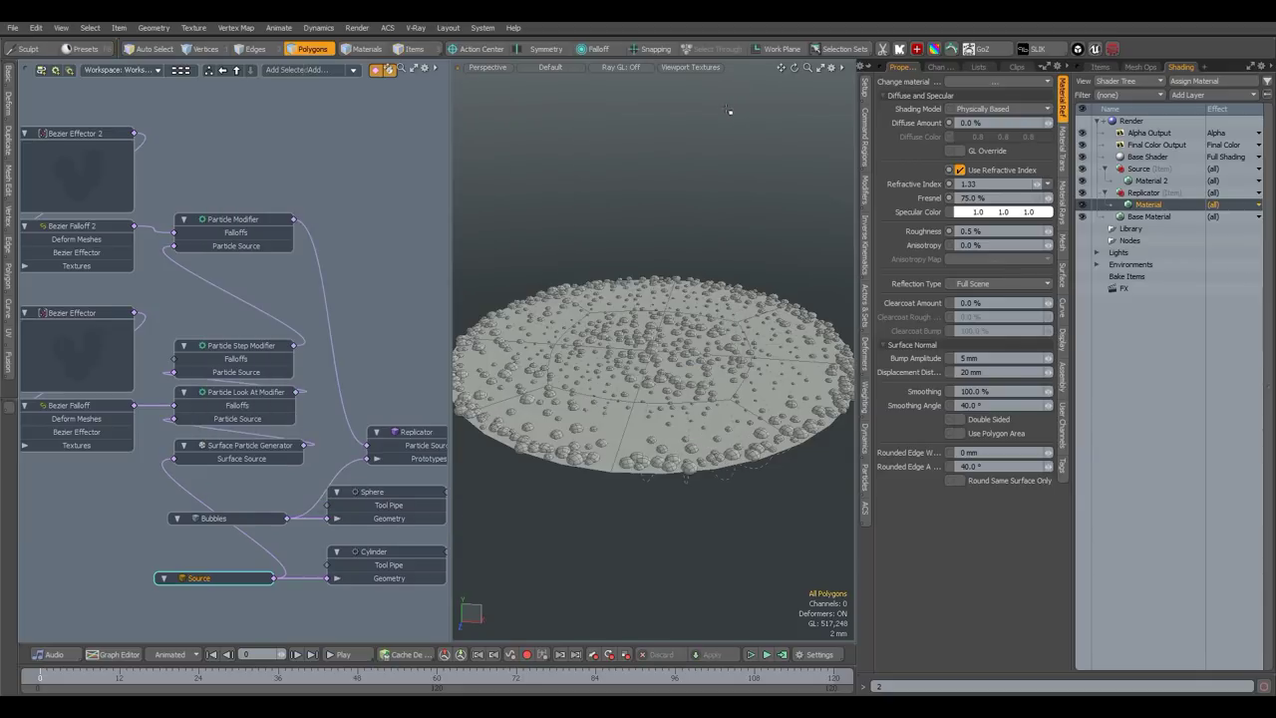
pyautogui.click(1147, 289)
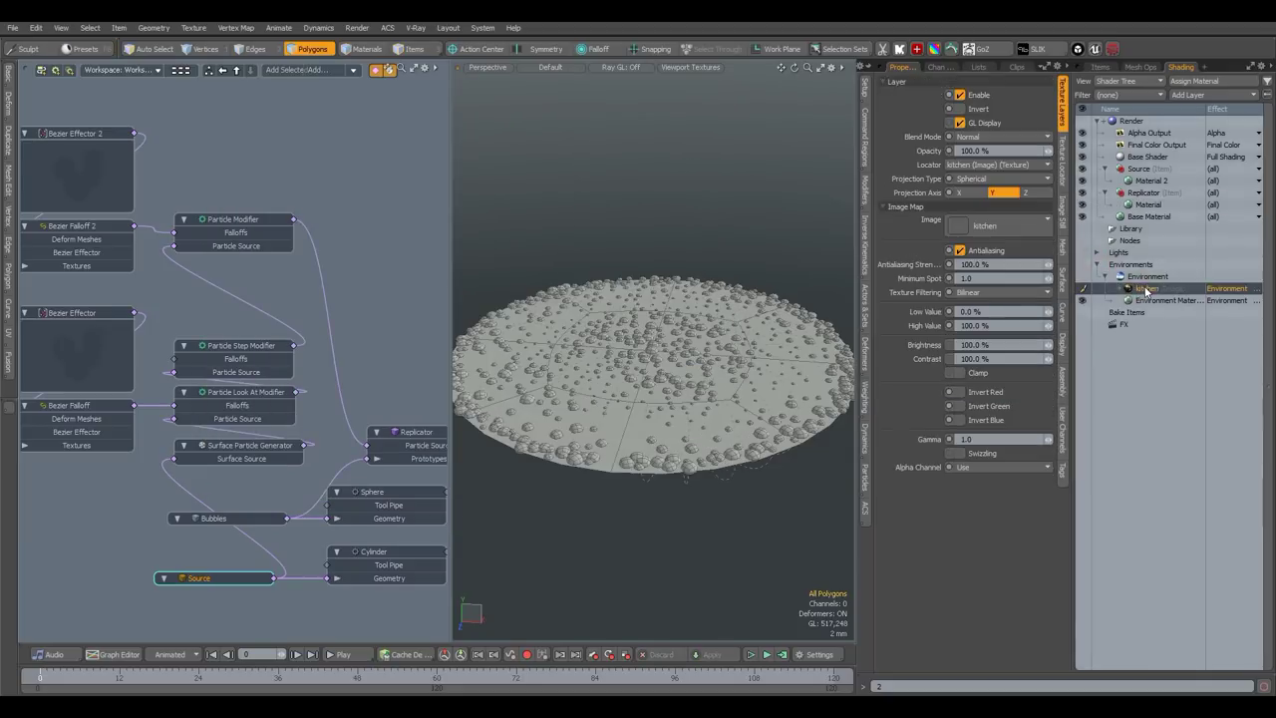
# - Switch the 3D view to the render camera and frame the bubble-covered disc within its field of view
pyautogui.hotkey('ctrl', 'space')
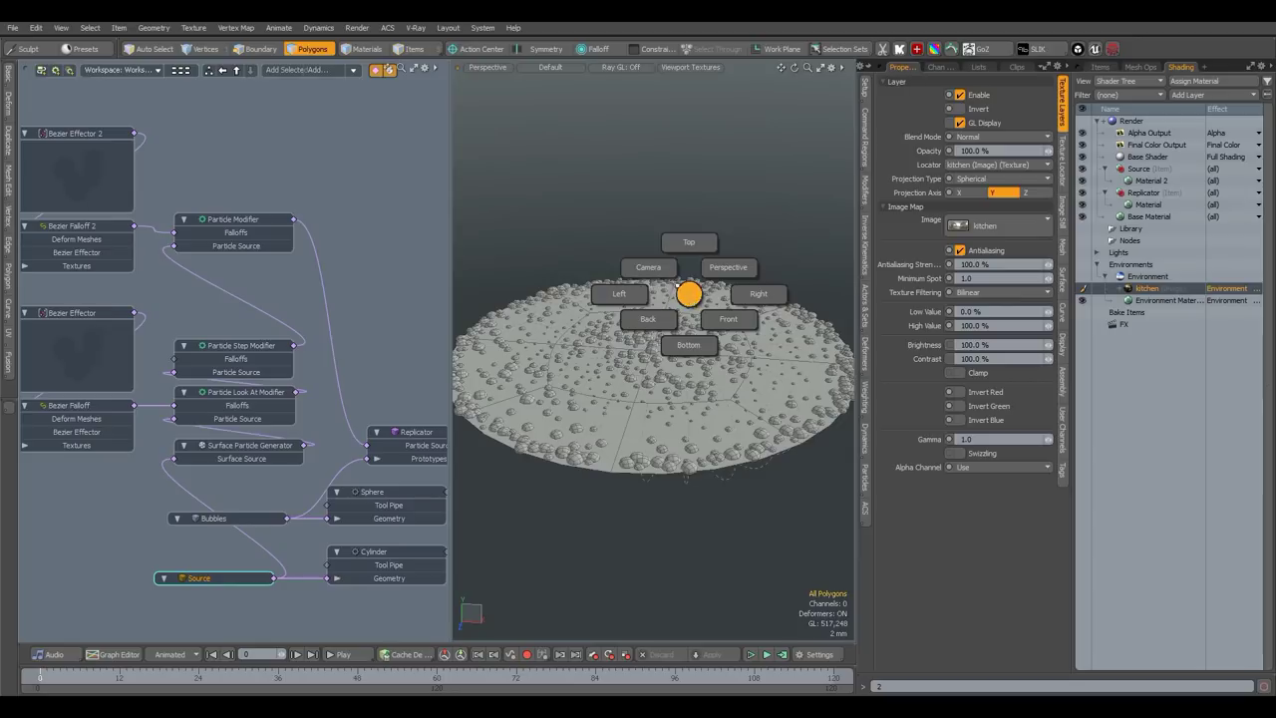
pyautogui.click(656, 272)
pyautogui.keyDown('alt'); pyautogui.moveTo(674, 361); pyautogui.dragTo(663, 373); pyautogui.keyUp('alt')
pyautogui.scroll(3, 664, 373)
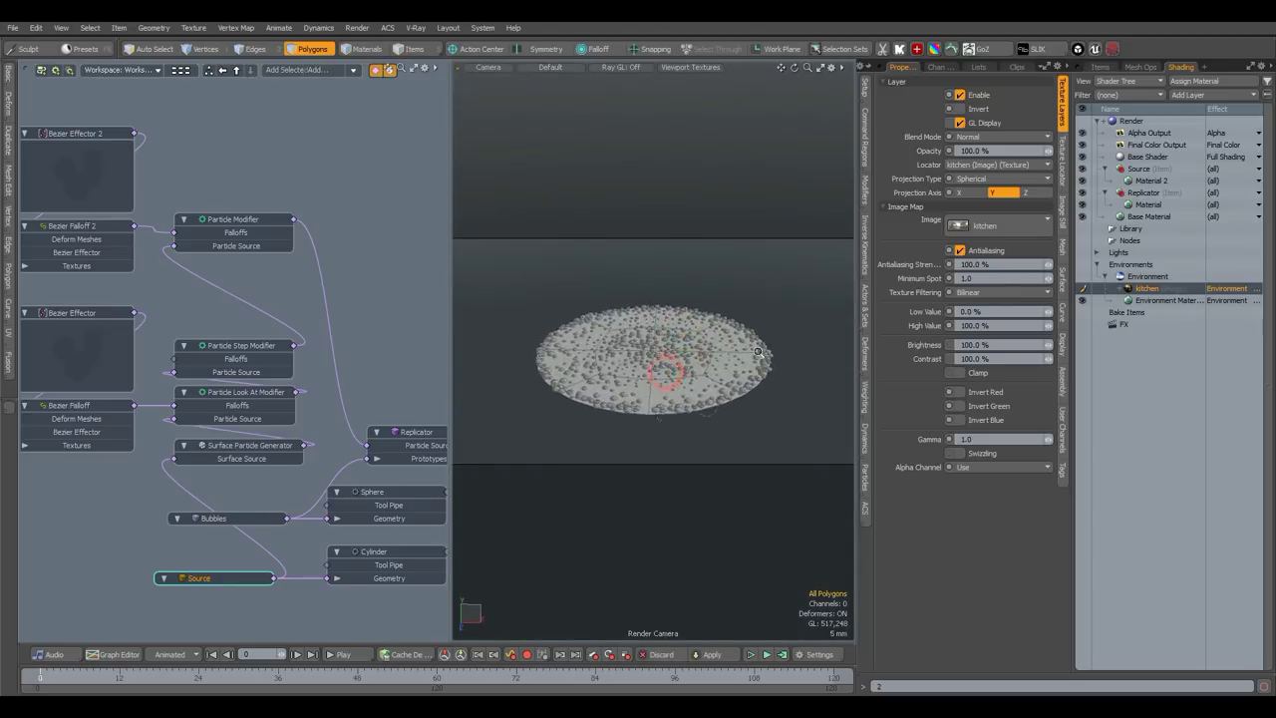
pyautogui.click(1100, 69)
pyautogui.click(1083, 250)
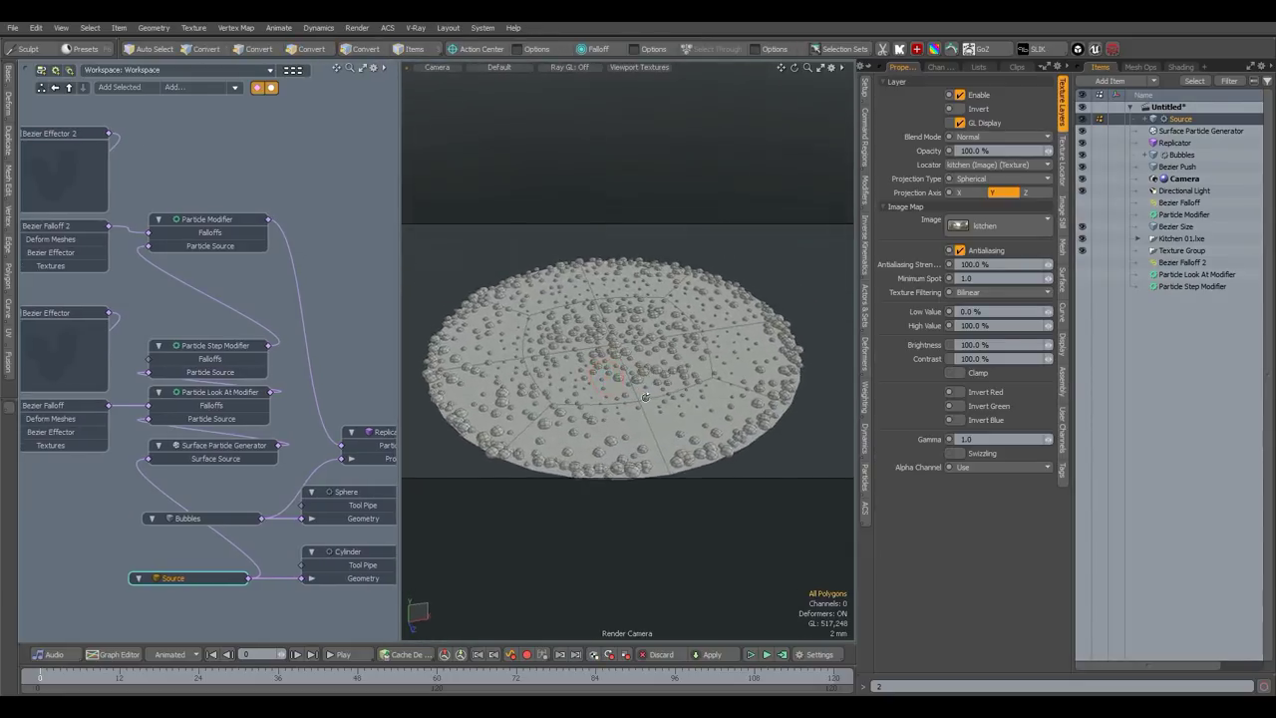
pyautogui.press('space')
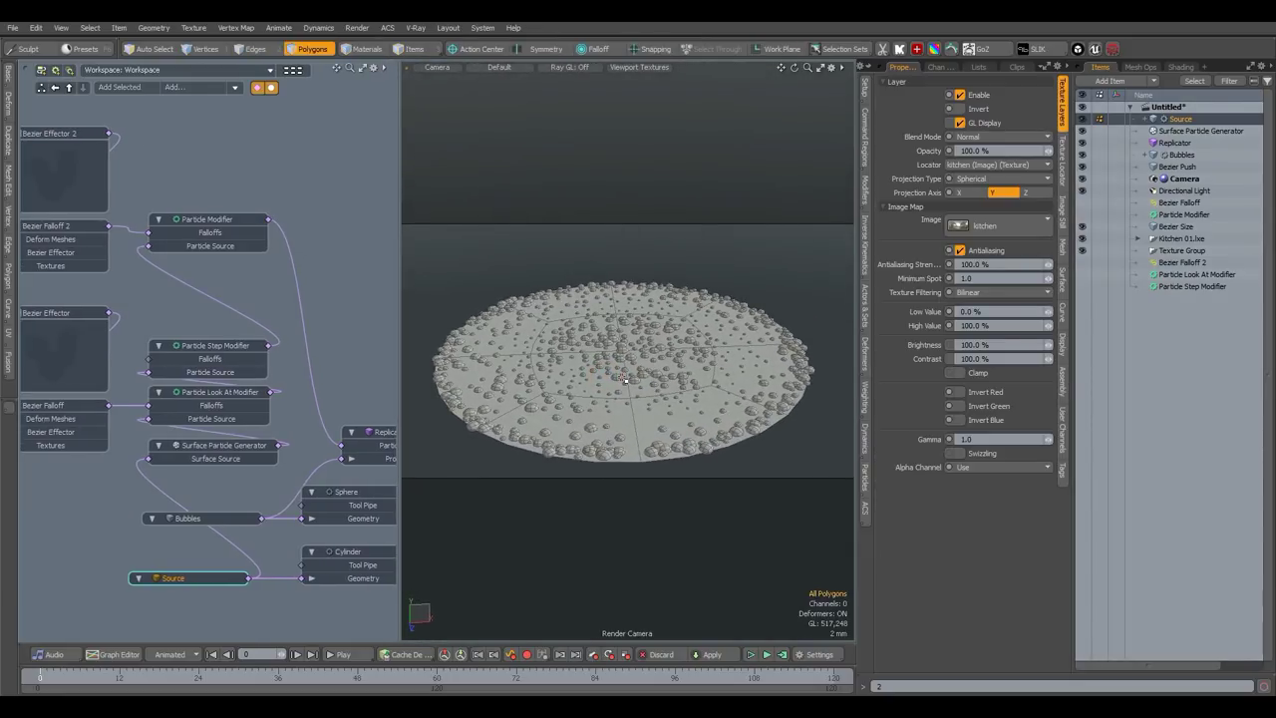
# - Open the render preview, hide the original Bubbles mesh, and move the preview clear of the node graph
pyautogui.press('F8')
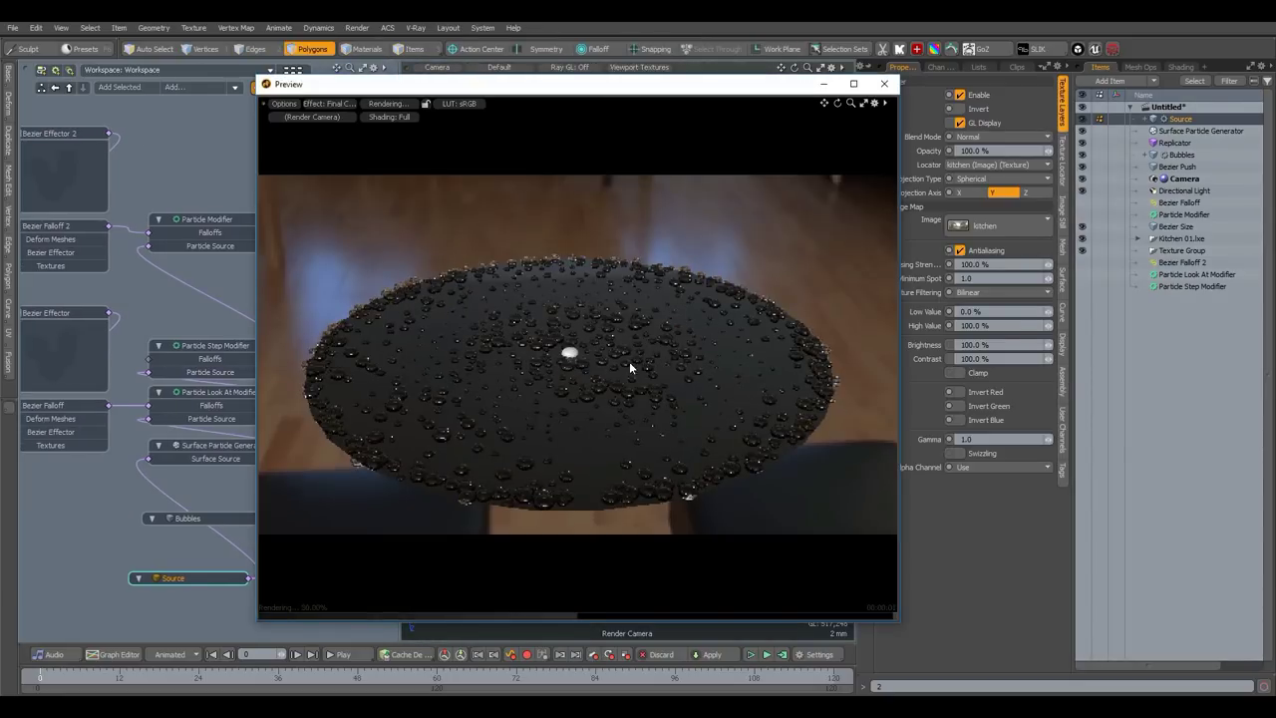
pyautogui.click(1083, 156)
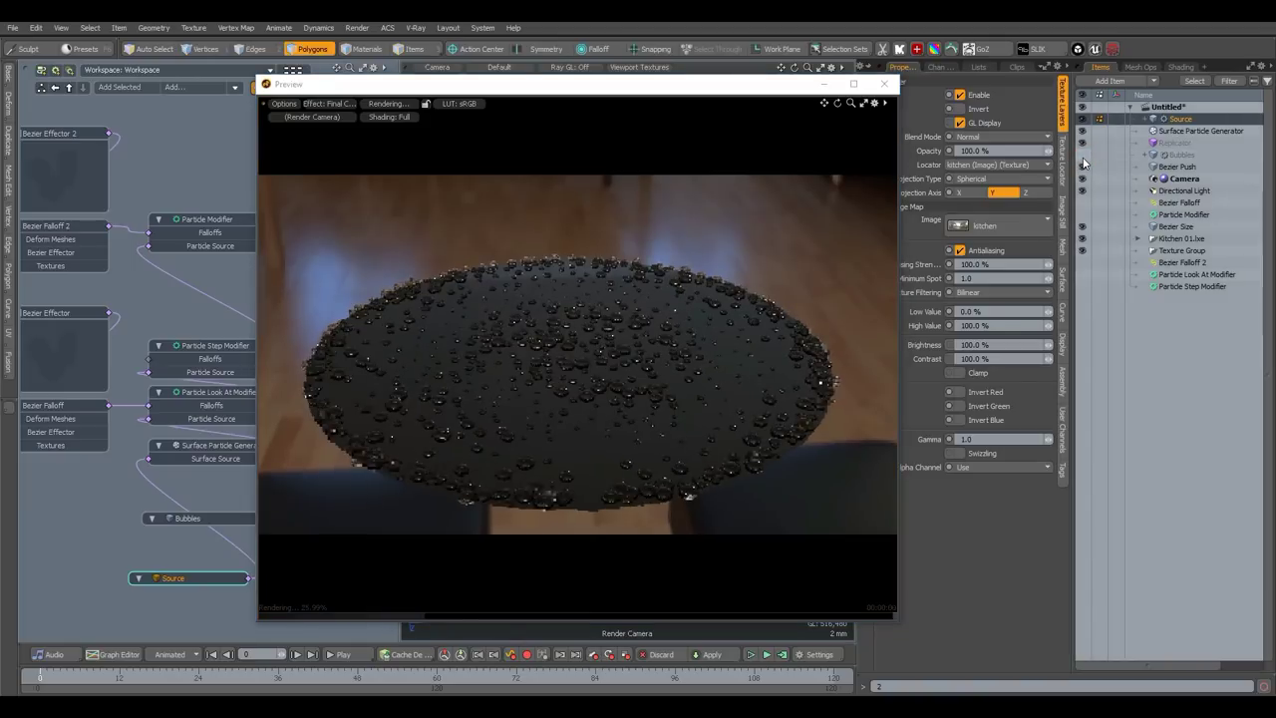
pyautogui.moveTo(696, 85); pyautogui.dragTo(811, 97)
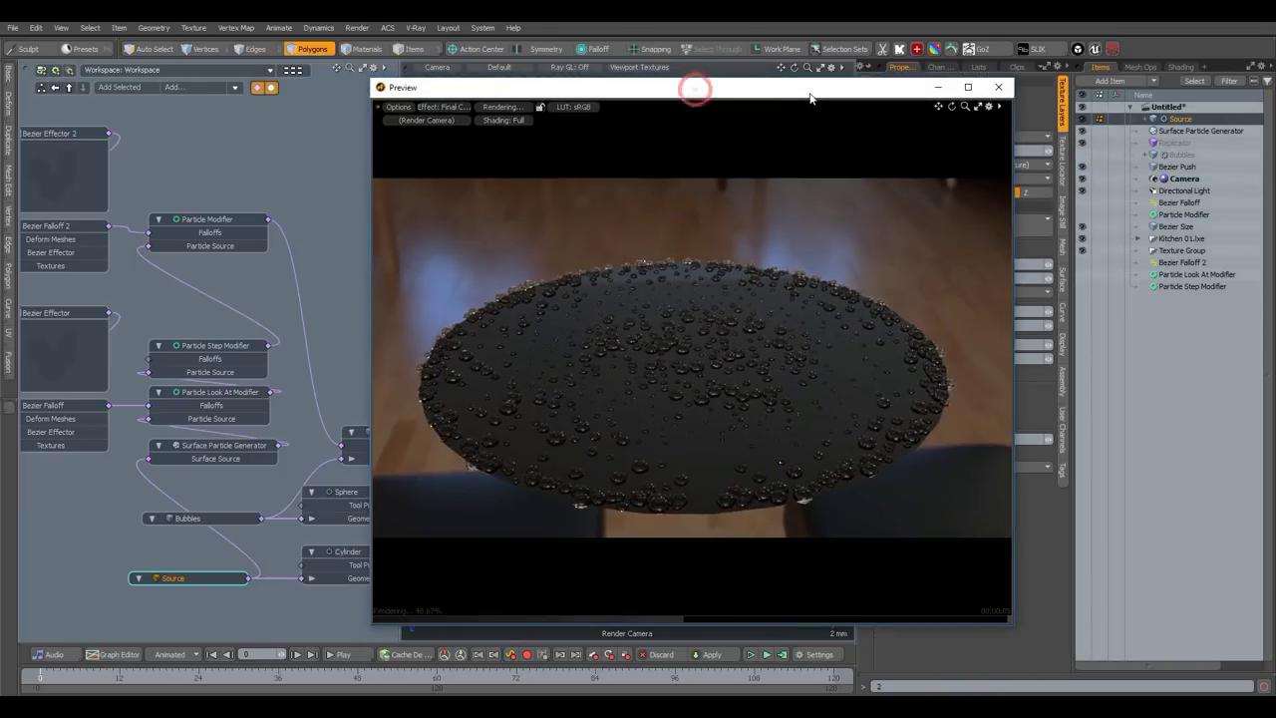
# - Add a Flip Polygons mesh operation to the Bubbles mesh in the schematic
pyautogui.click(235, 518)
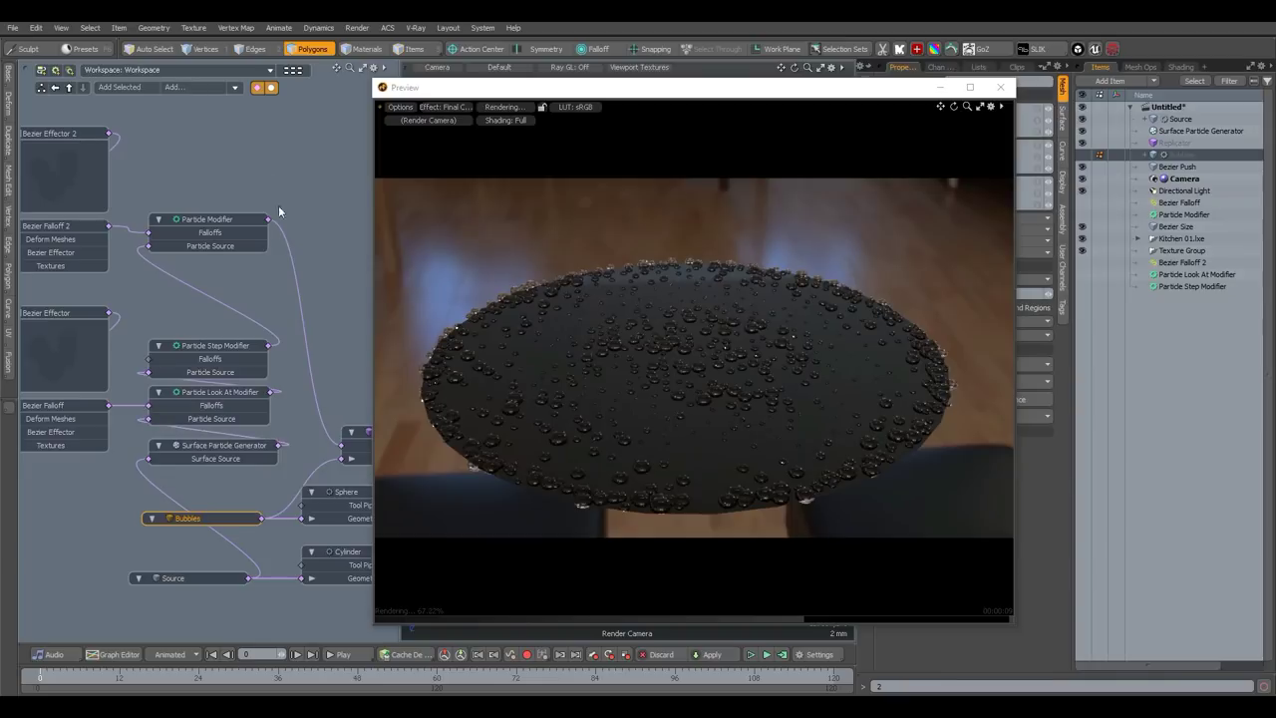
pyautogui.click(218, 88)
pyautogui.write('flip')
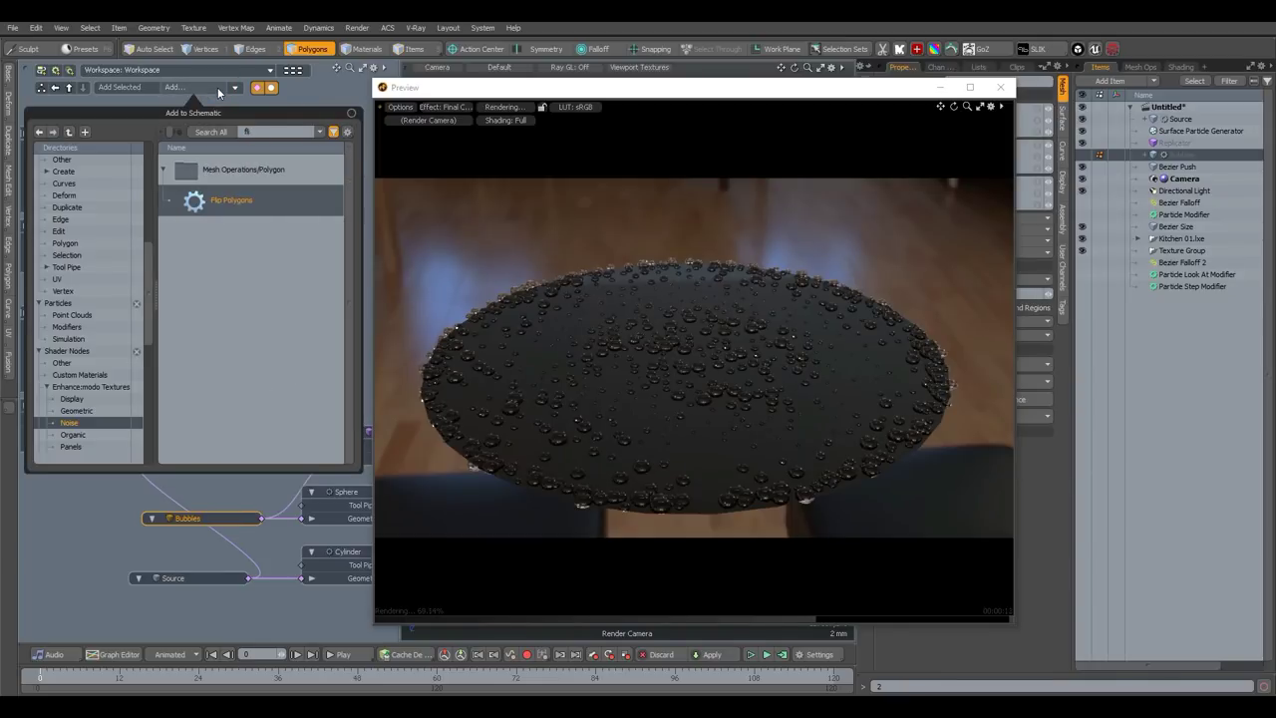
pyautogui.doubleClick(236, 200)
pyautogui.click(155, 472)
pyautogui.moveTo(227, 366); pyautogui.dragTo(351, 405)
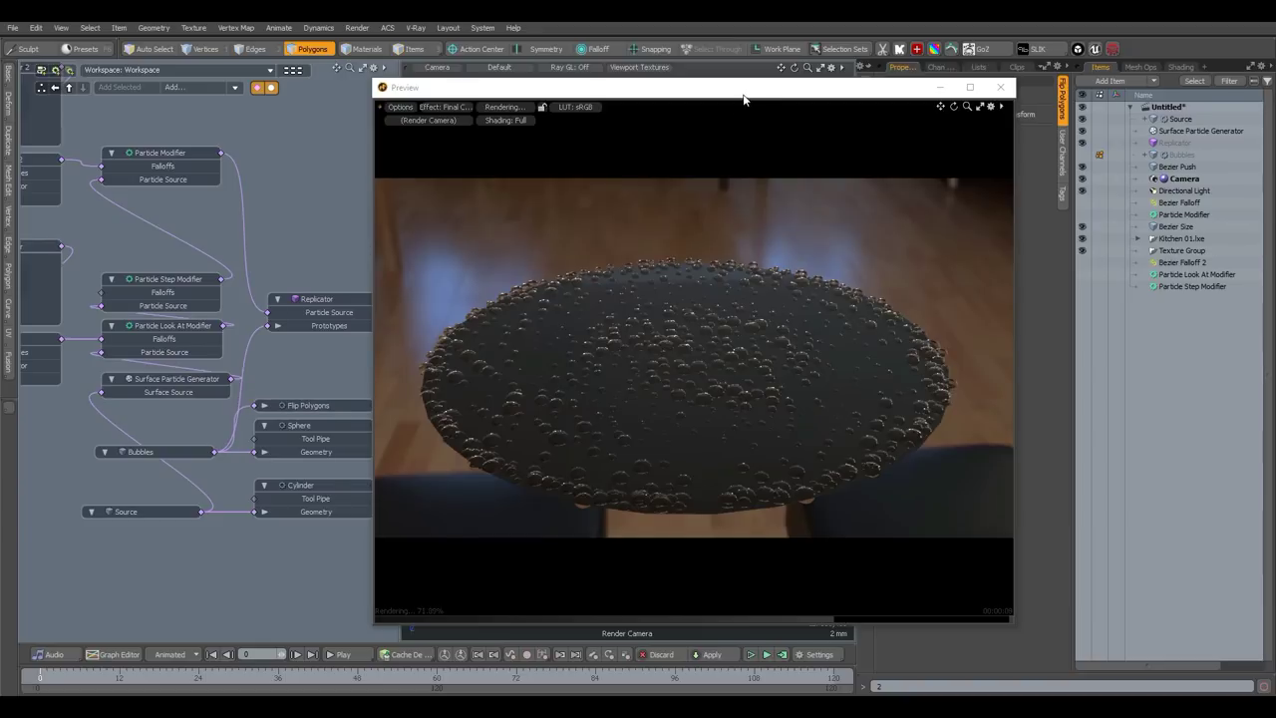
# - Compare the previewed bubbles with Flip Polygons off and on, leaving it enabled, and orbit the camera around the coffee surface
pyautogui.moveTo(743, 98); pyautogui.dragTo(639, 98)
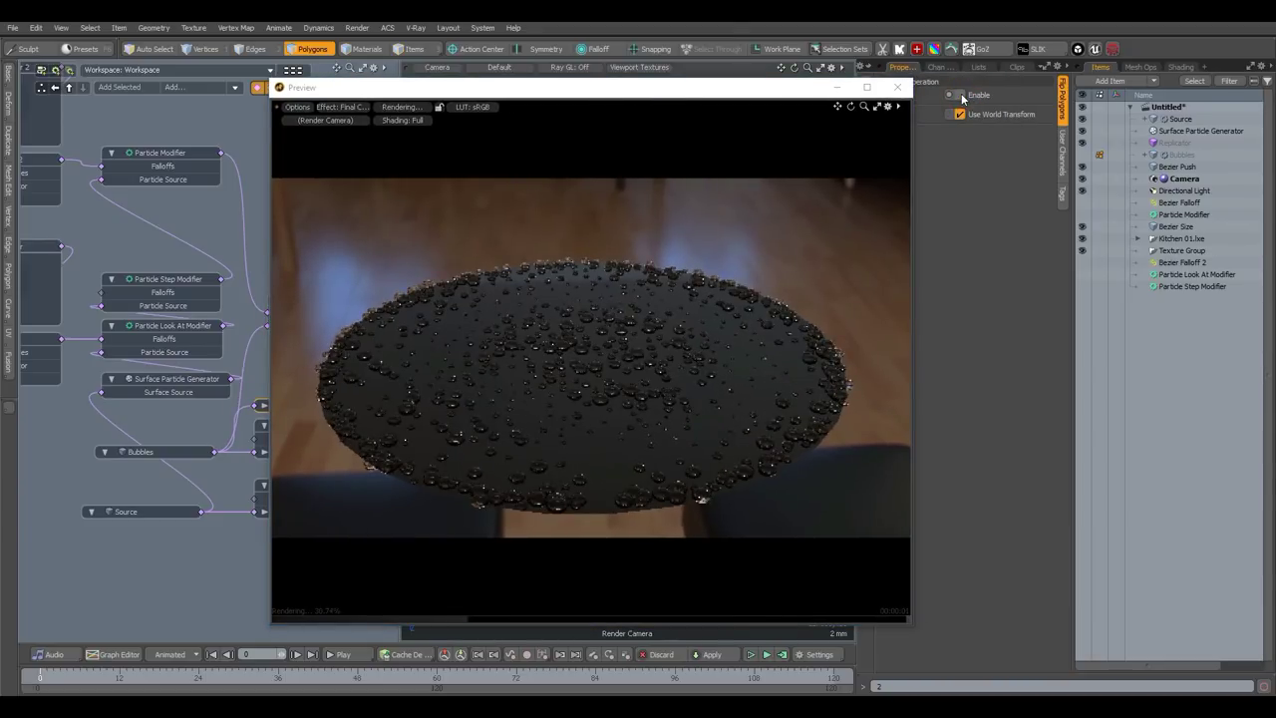
pyautogui.click(960, 96)
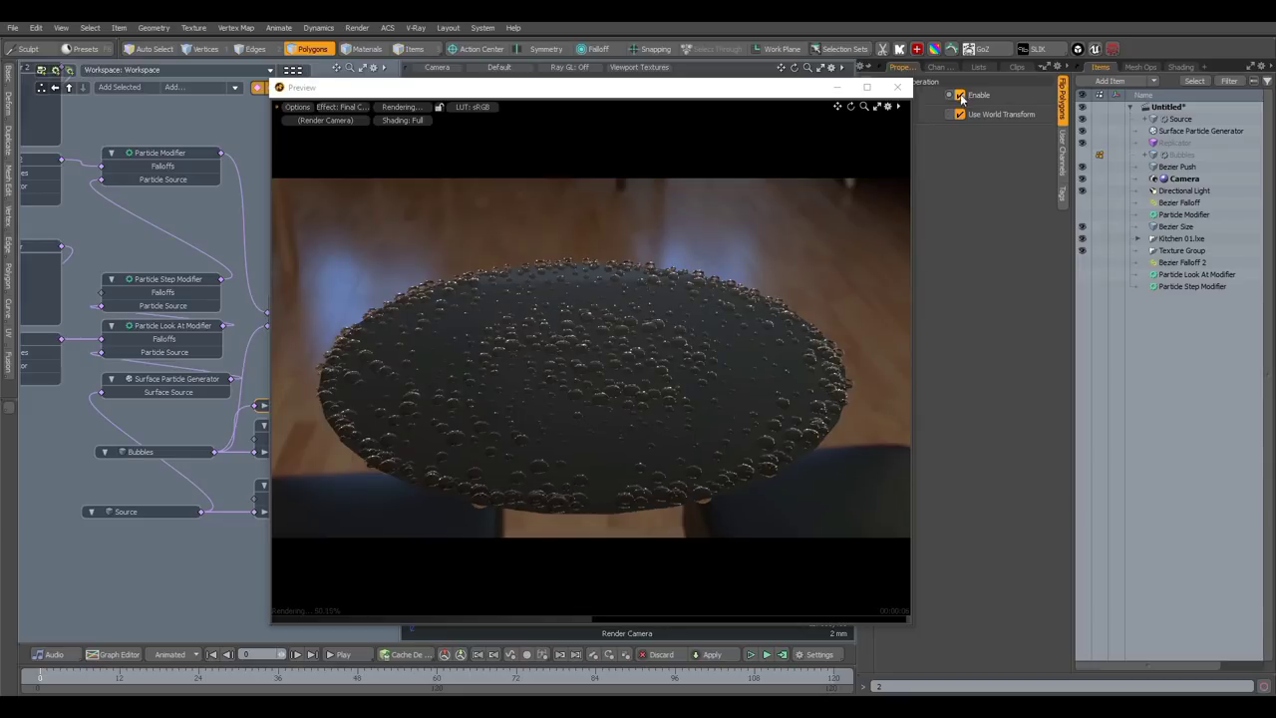
pyautogui.keyDown('alt'); pyautogui.moveTo(610, 371); pyautogui.dragTo(390, 370); pyautogui.keyUp('alt')
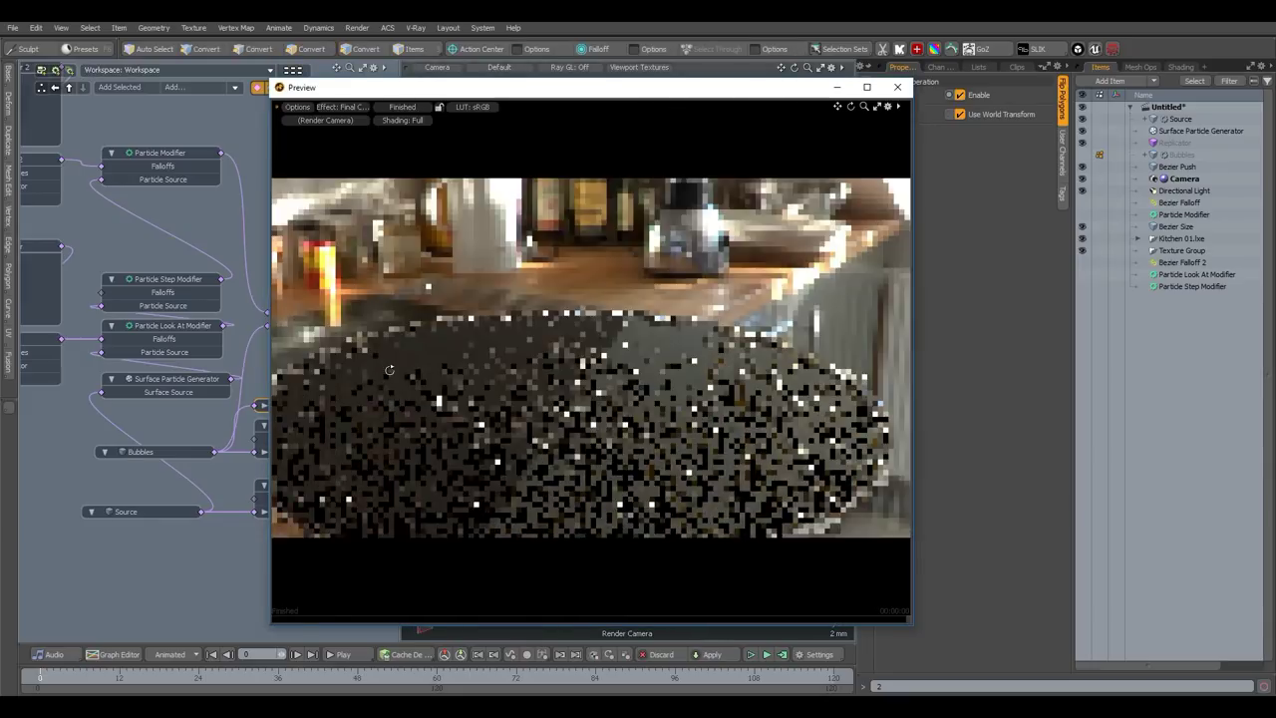
# - Set the Source material's rounded edge width to 0.1 mm and bring the camera in close on the bubbles
pyautogui.click(1188, 70)
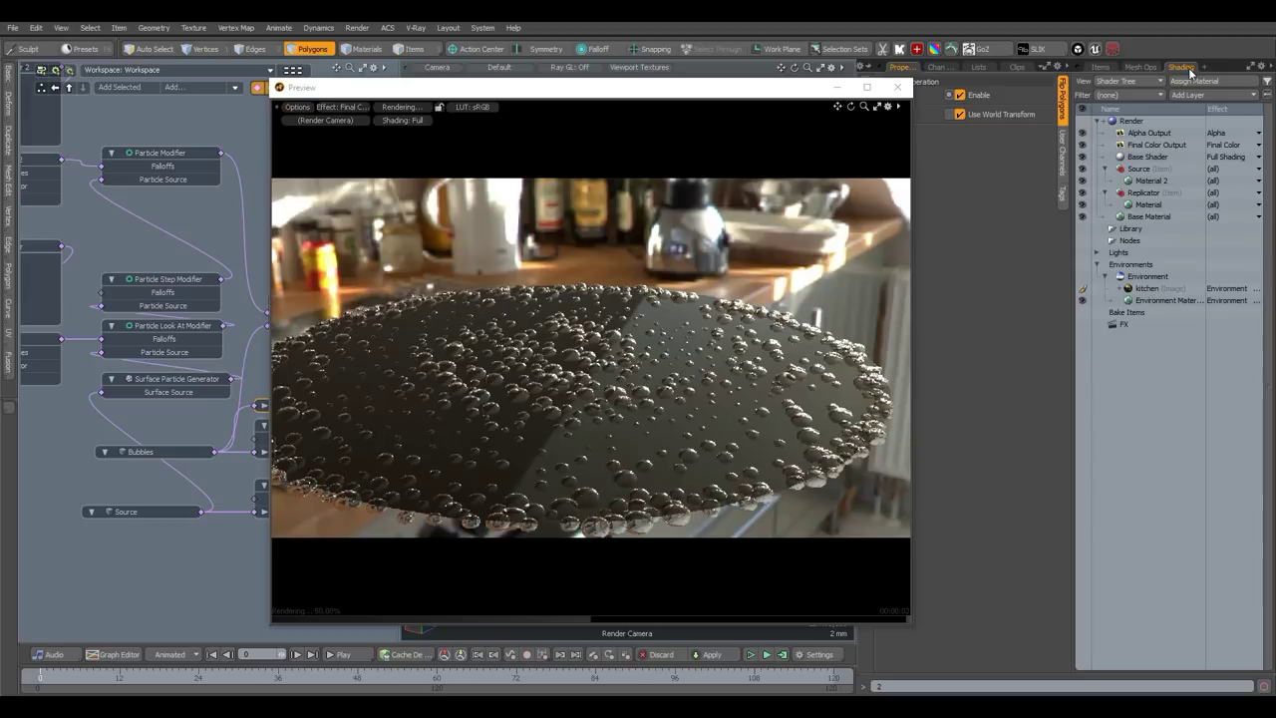
pyautogui.click(1152, 181)
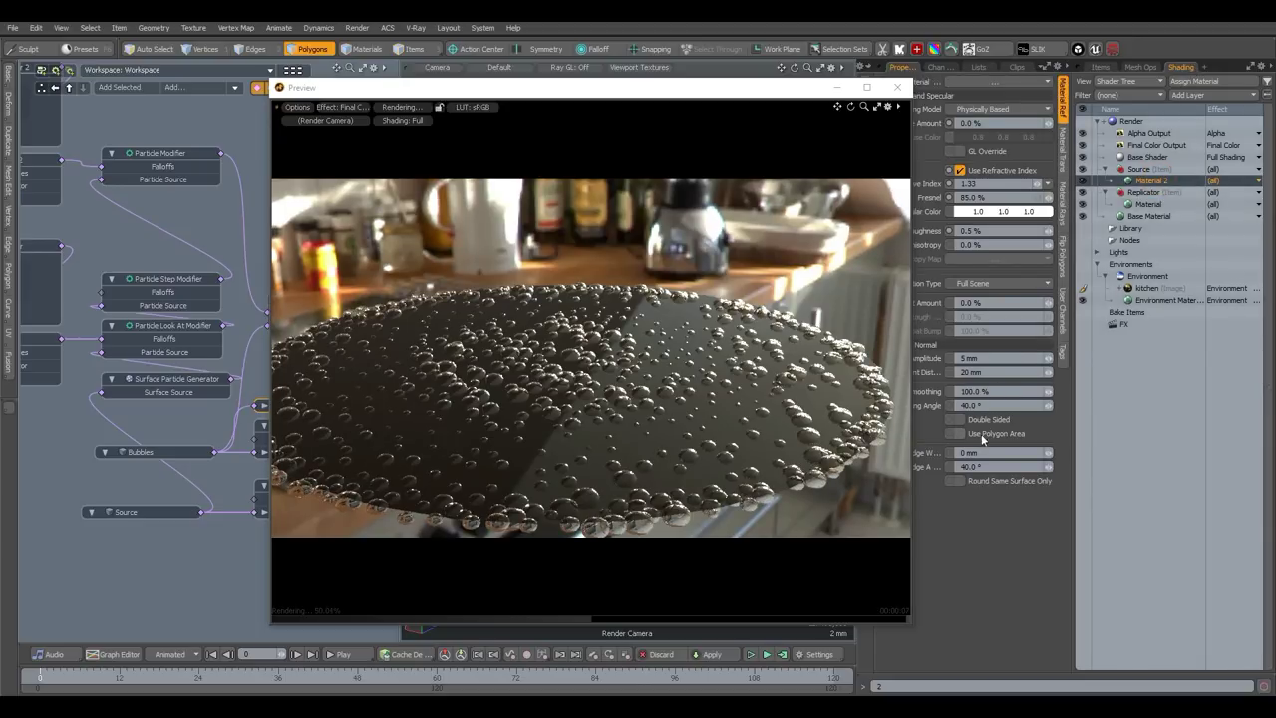
pyautogui.click(928, 458)
pyautogui.write('0.1')
pyautogui.click(951, 516)
pyautogui.keyDown('ctrl'); pyautogui.keyDown('alt'); pyautogui.moveTo(546, 392); pyautogui.dragTo(610, 394); pyautogui.keyUp('alt'); pyautogui.keyUp('ctrl')
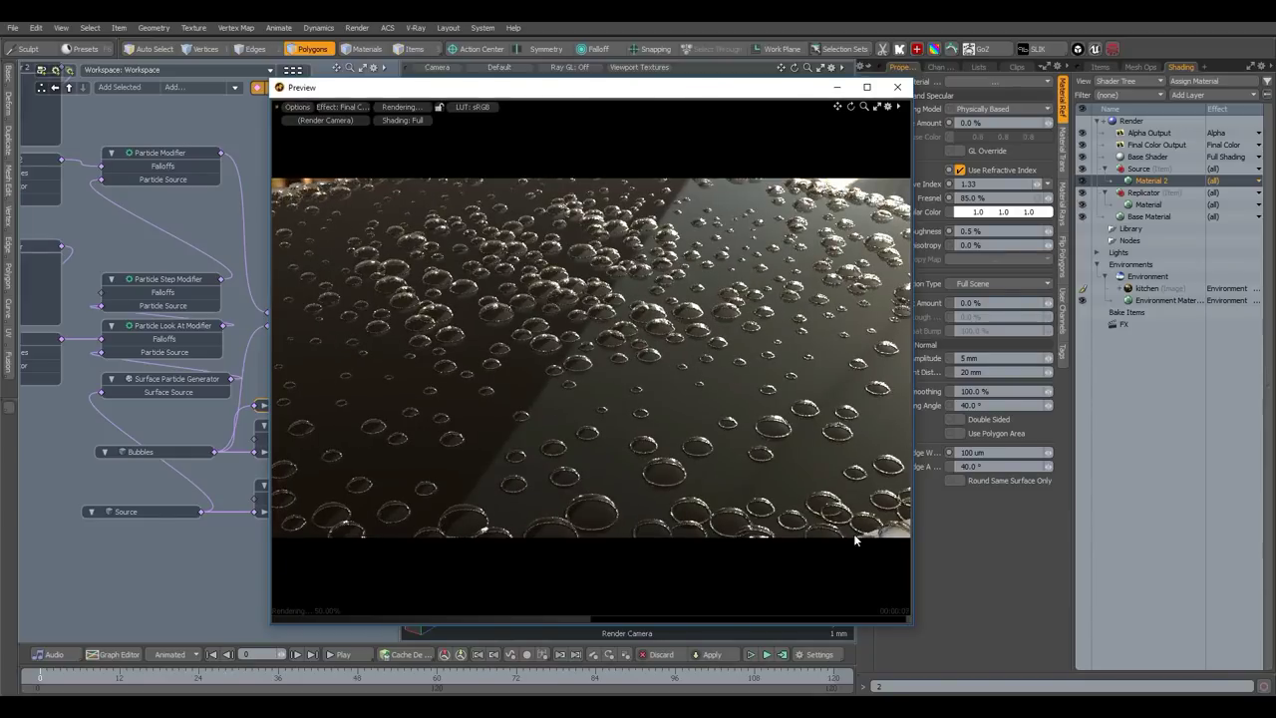